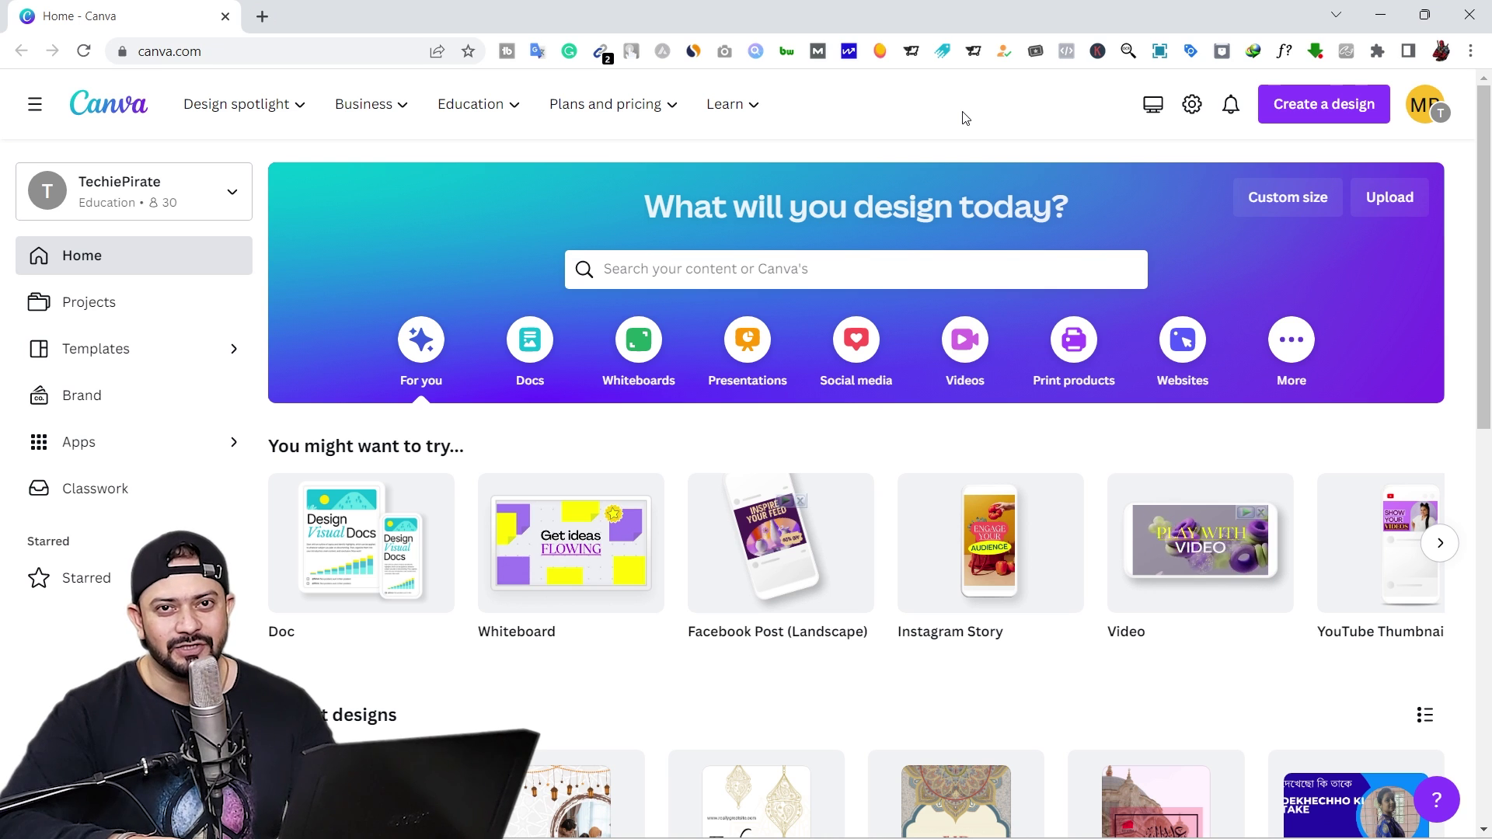
Step: From Canva's signed-in home page, open the Create a design dropdown
left_click(334, 49)
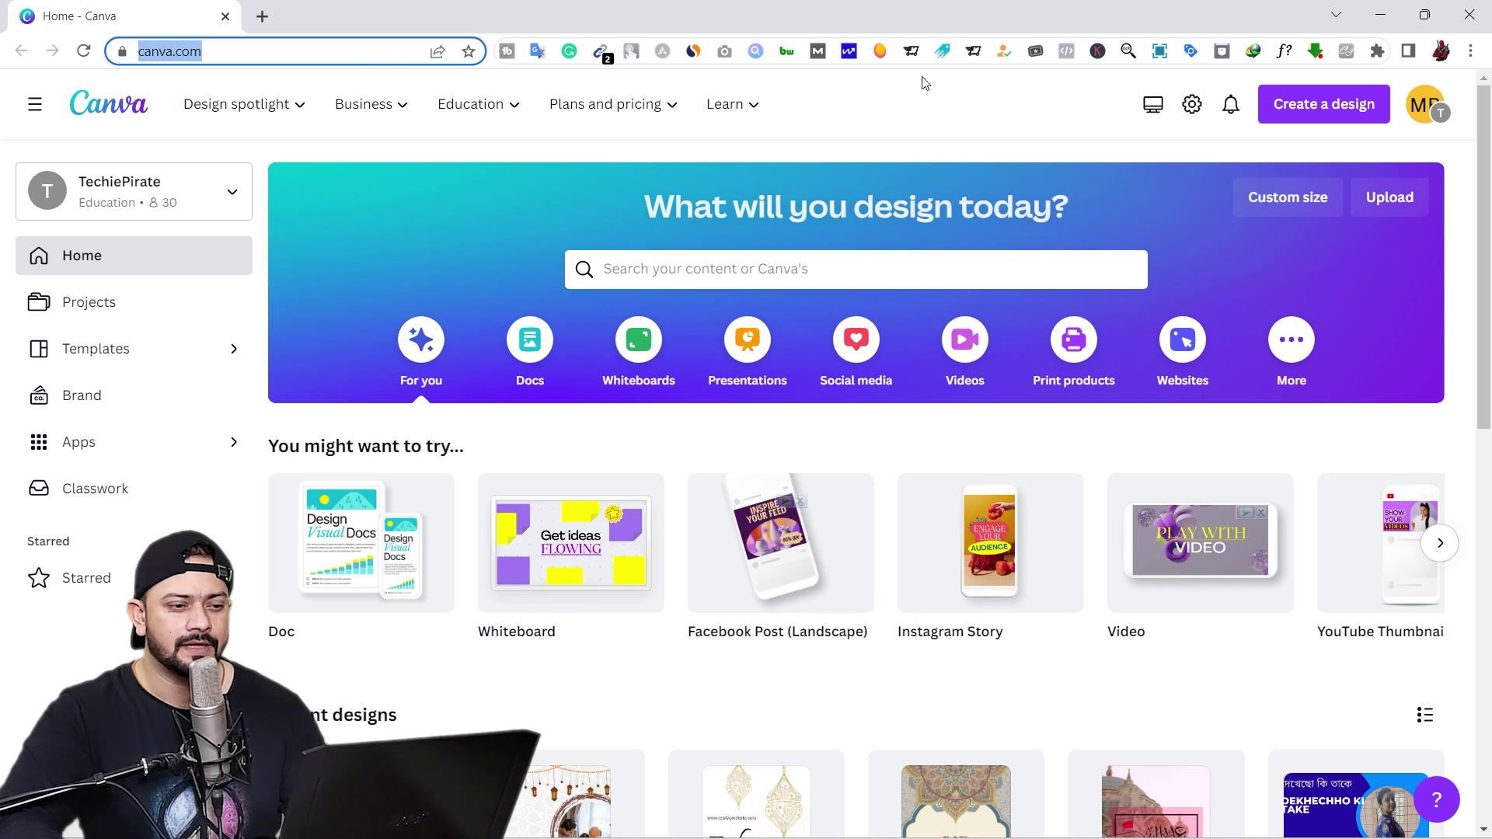
left_click(929, 97)
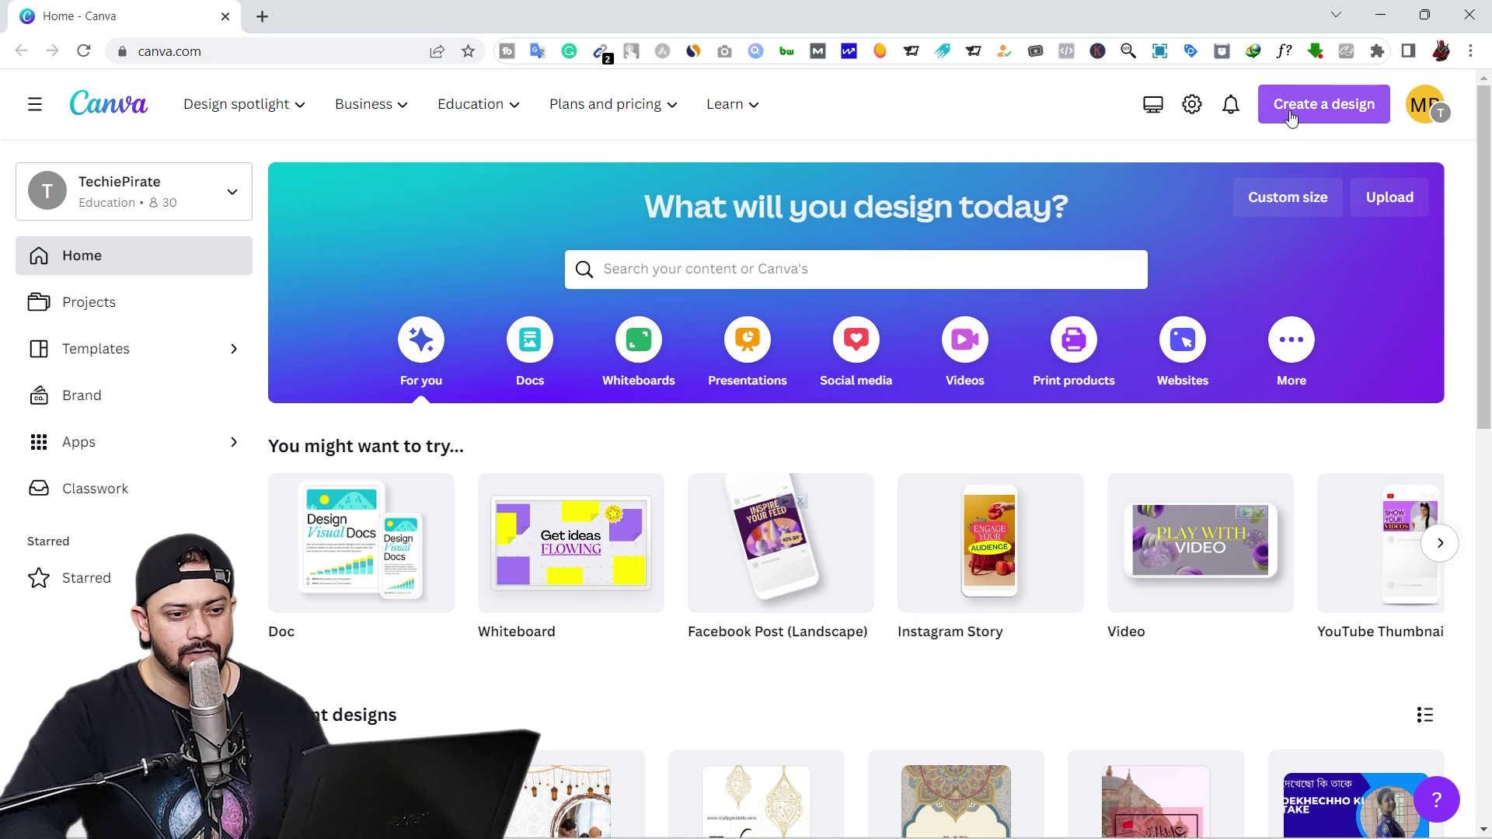
Step: Create a new custom-size design of 1080 × 1080 px
left_click(1322, 115)
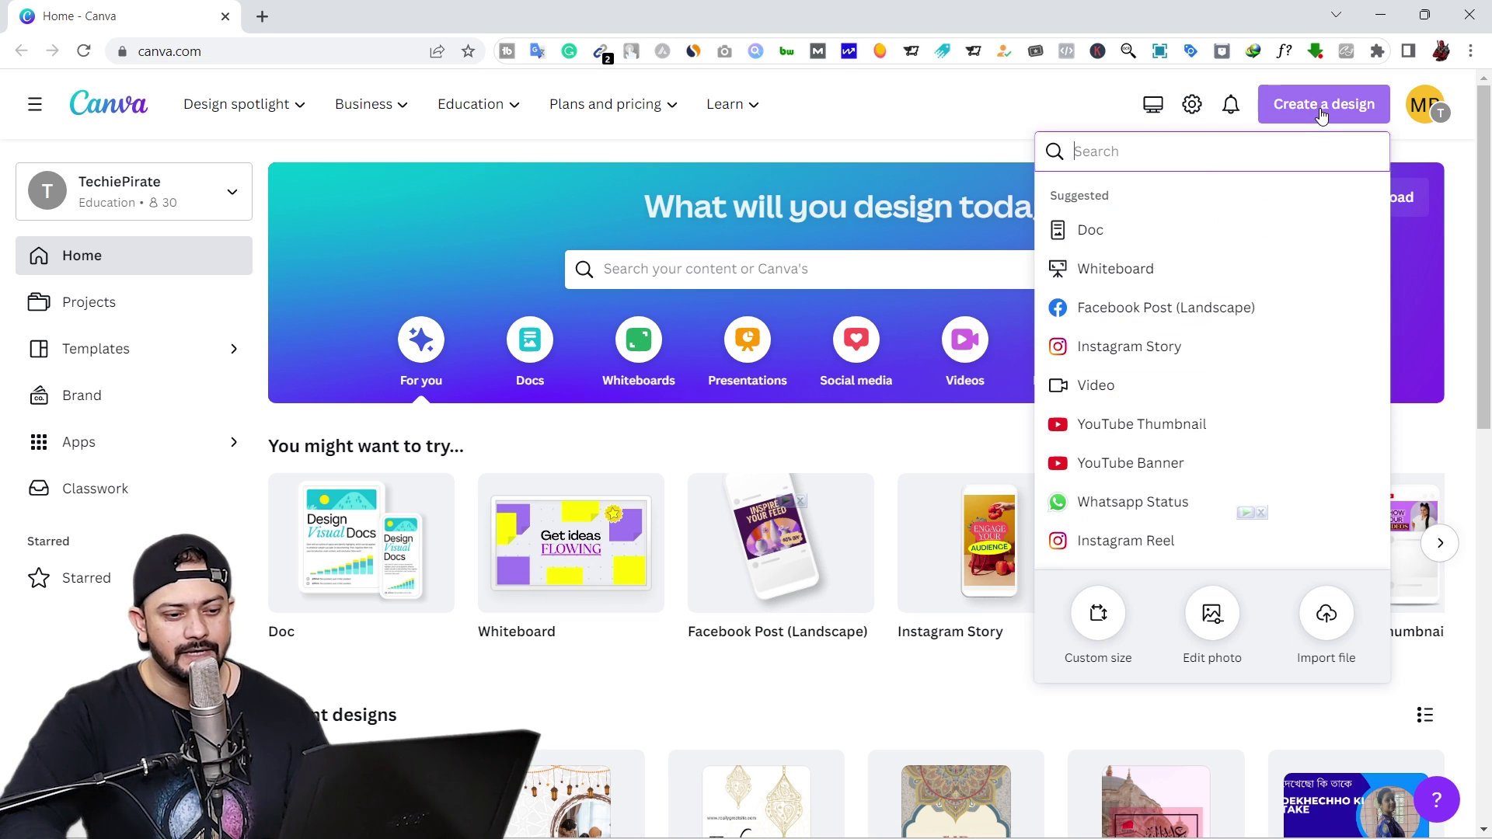
left_click(1114, 625)
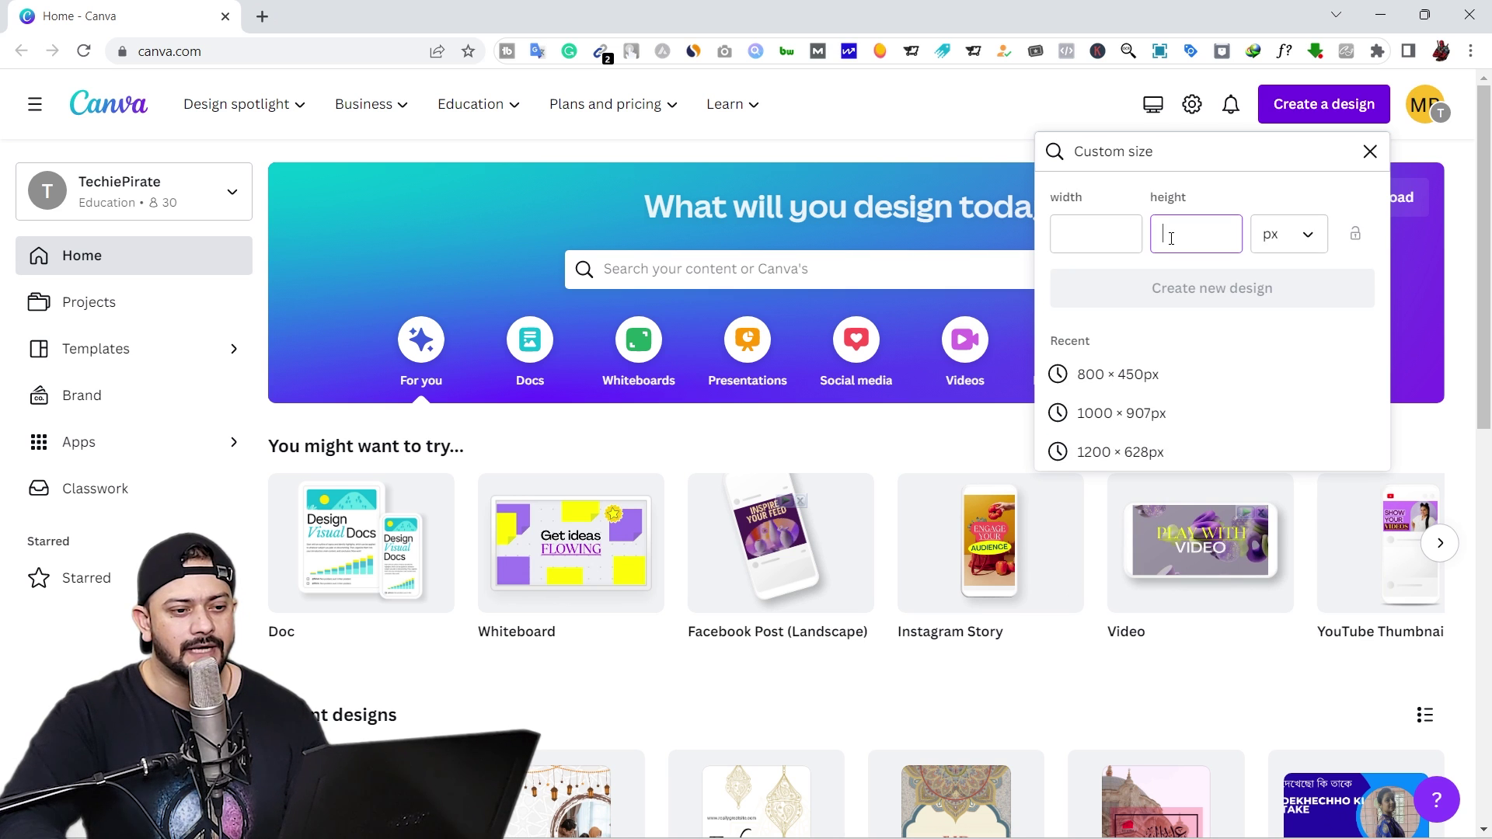
type("1080")
key("shift+Tab")
type("1080")
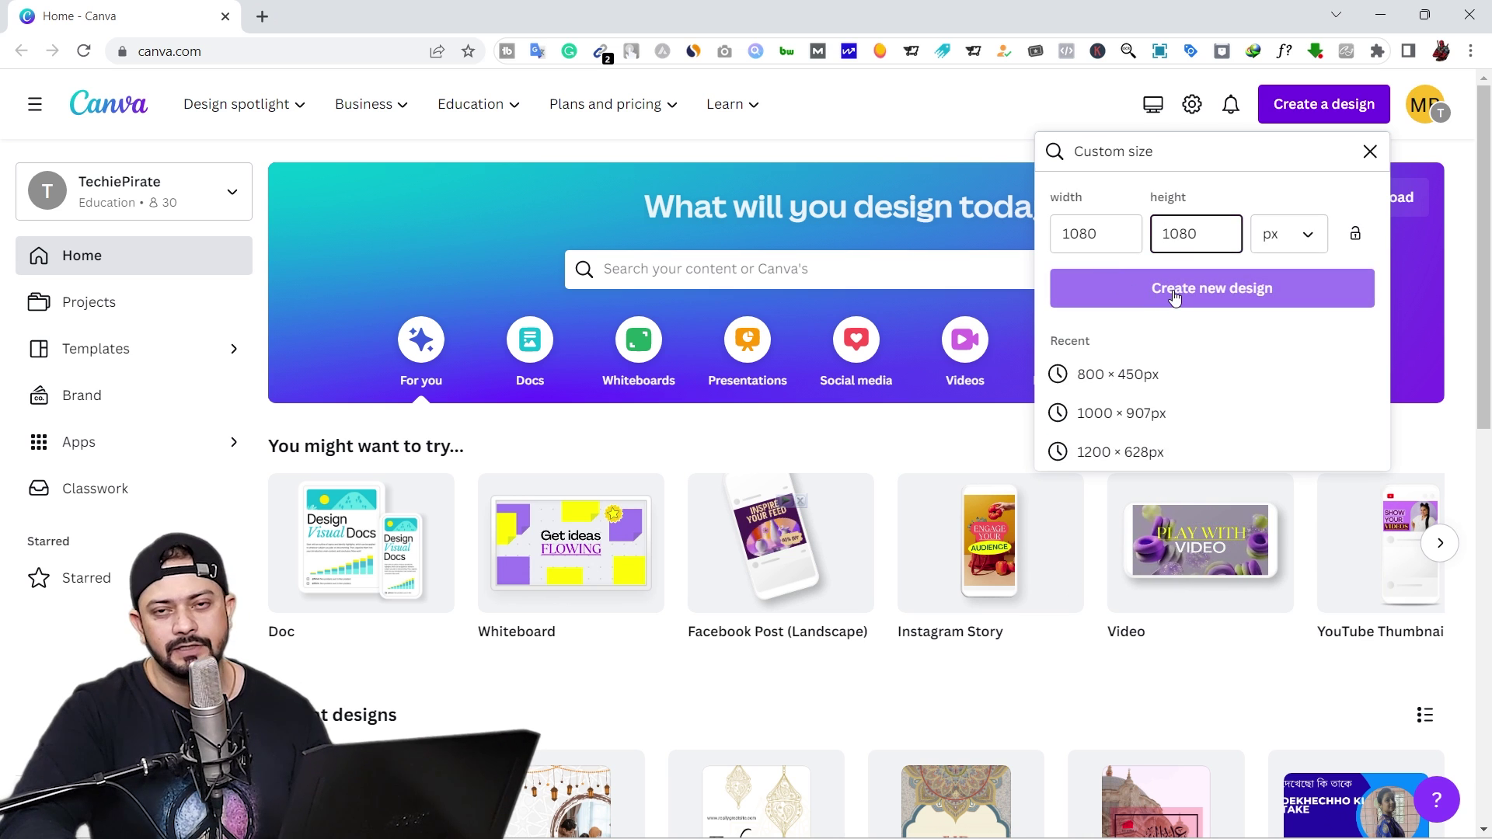
left_click(1174, 292)
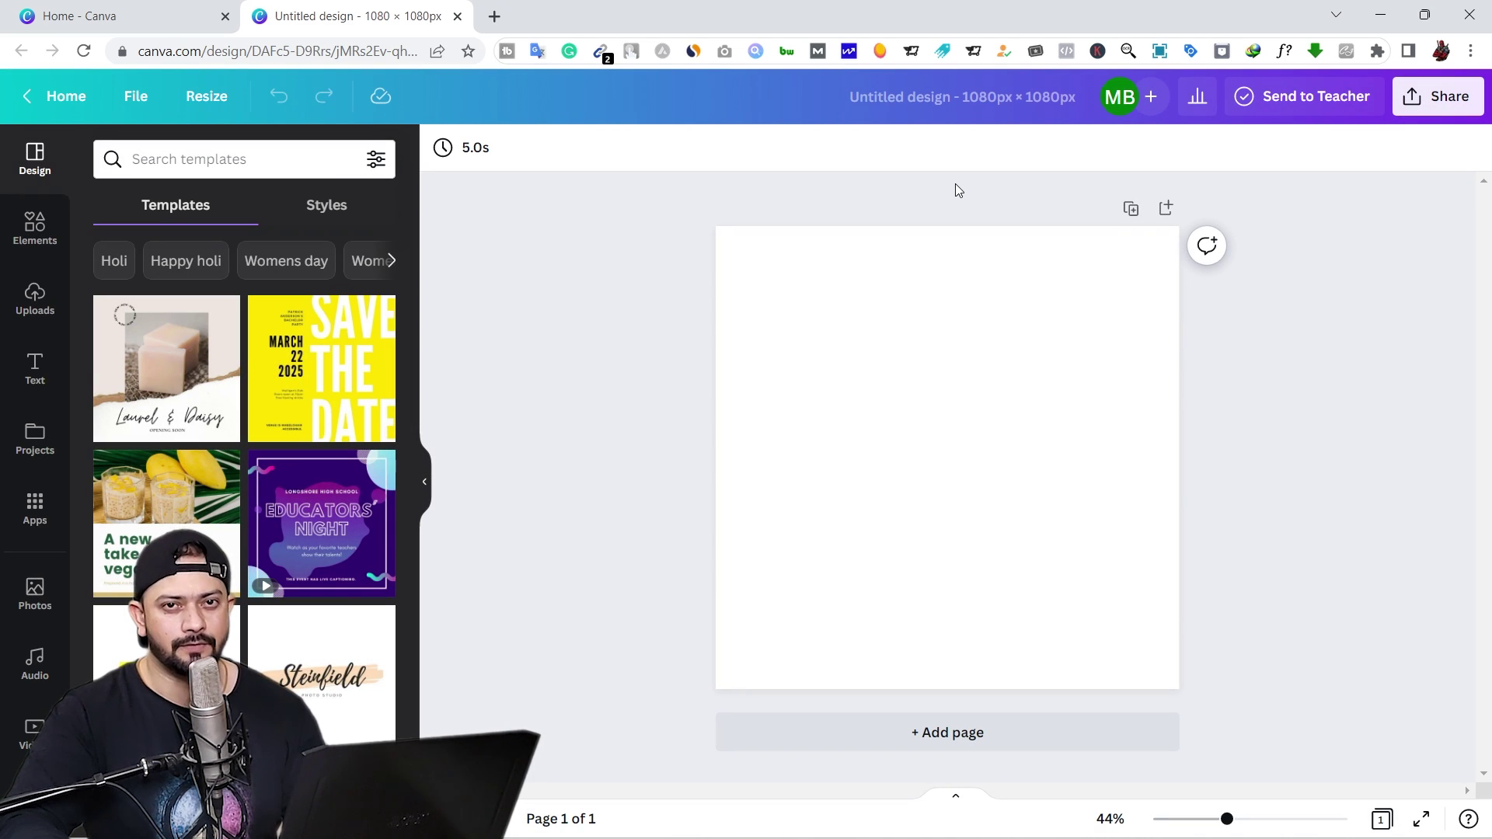
Step: Rename the design 'animated profile picture' and show the Background options
left_click(910, 94)
type("animated profile picture")
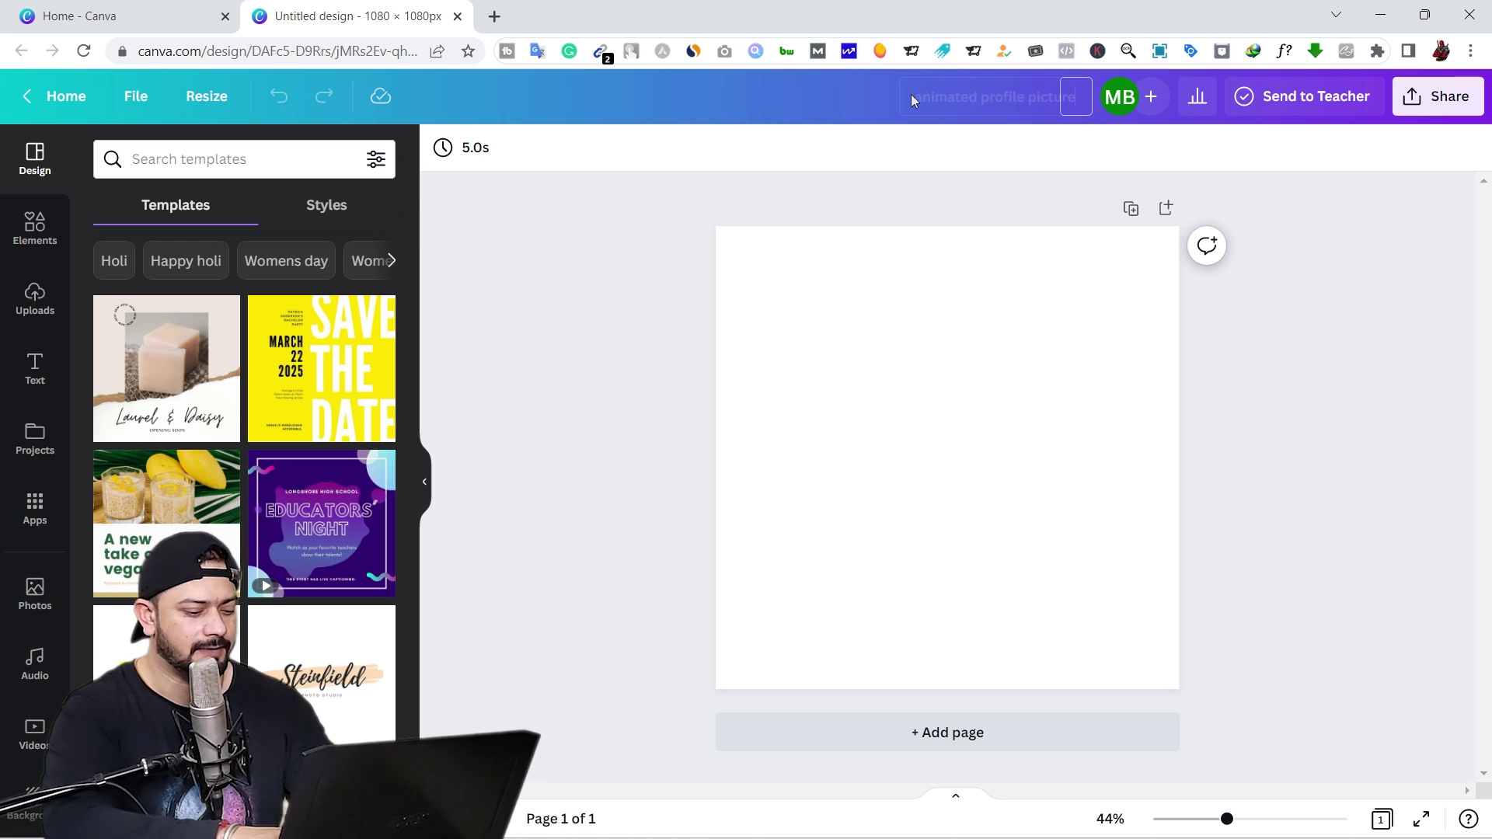
key("Return")
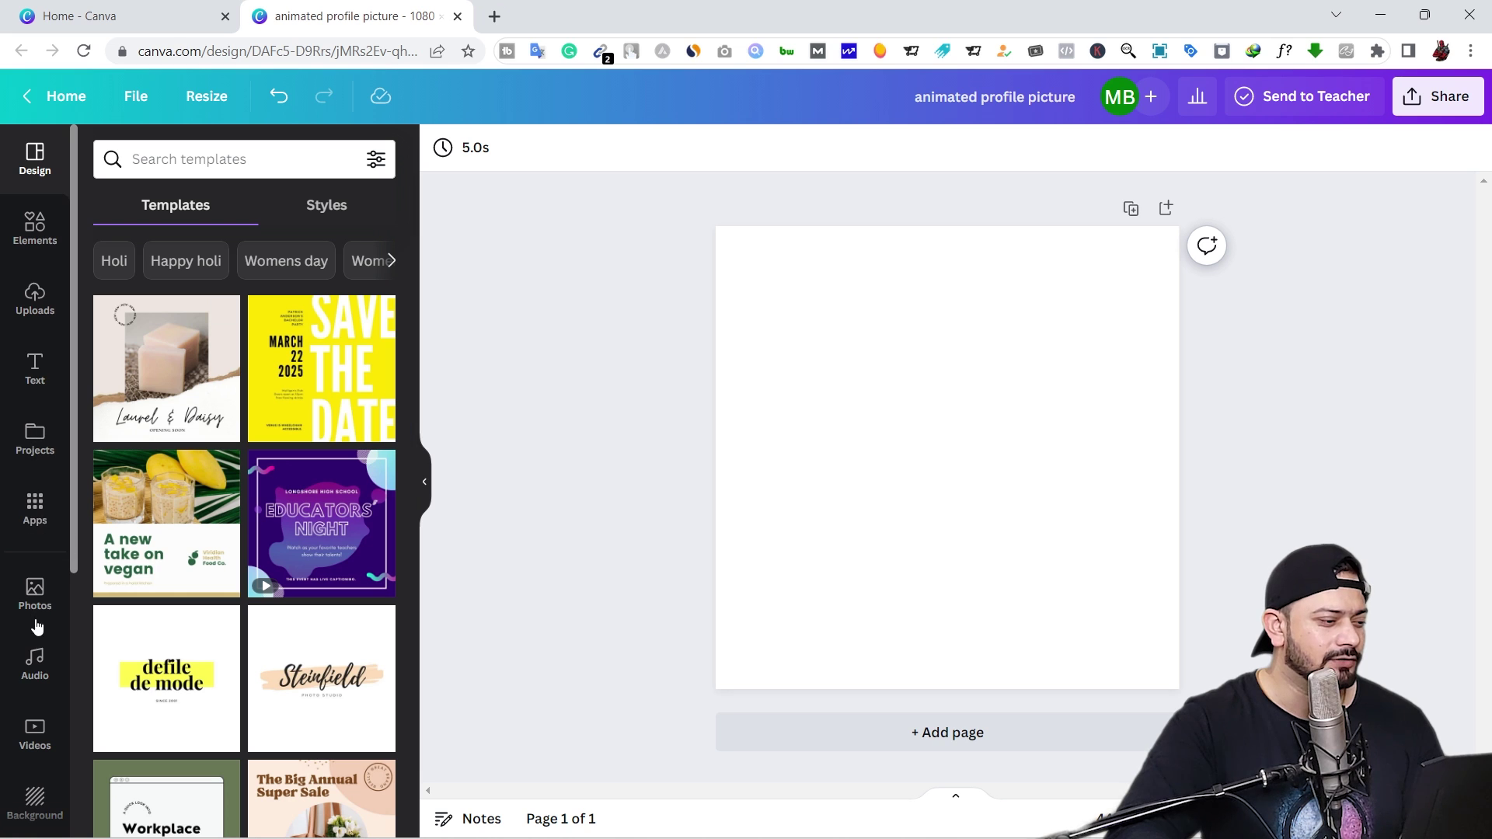
left_click(35, 804)
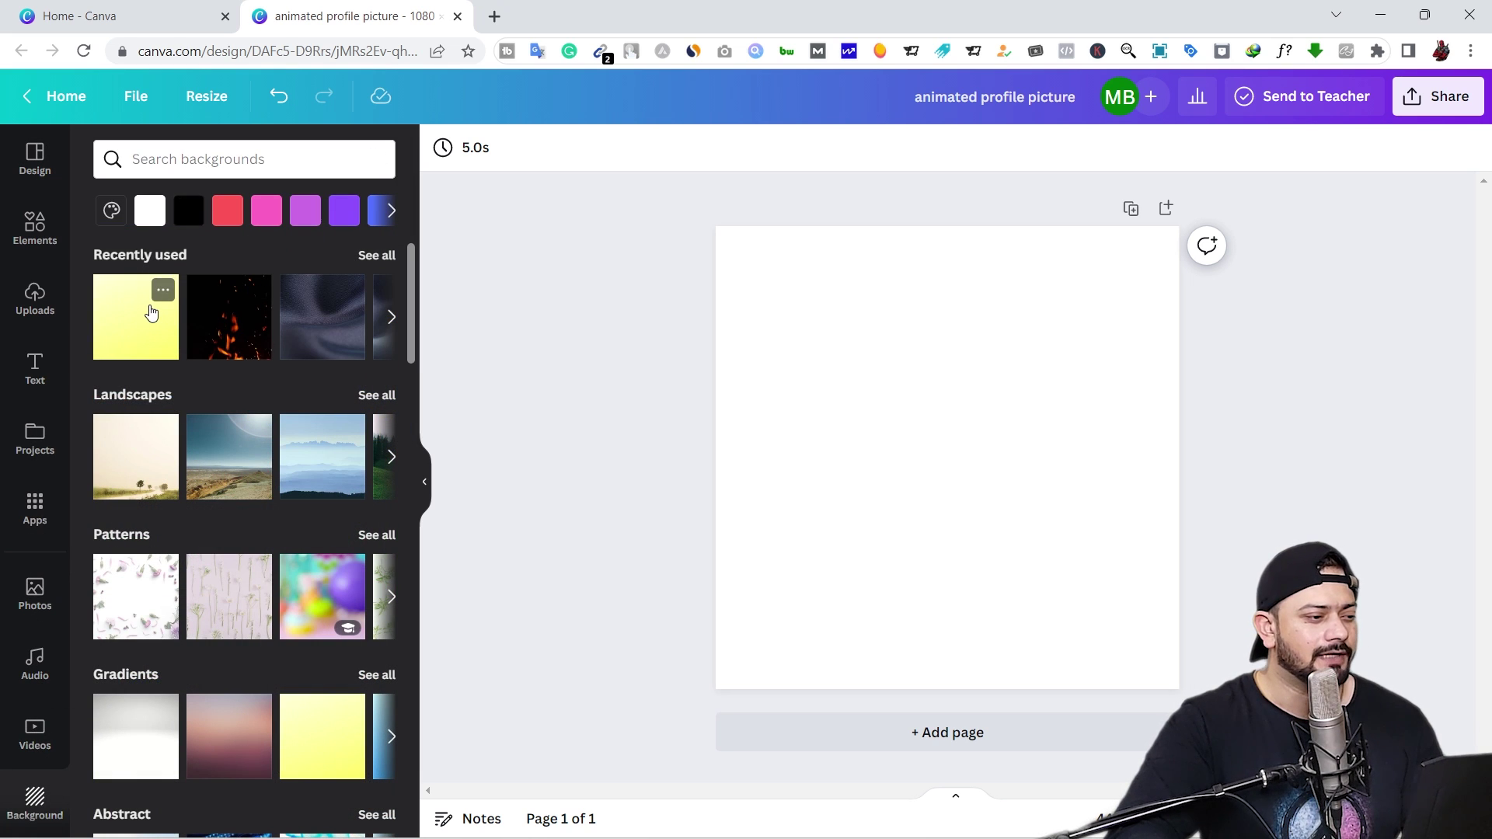
Step: Apply the yellow gradient background, upload 512x512.jpg, and enlarge it to nearly fill the page
left_click(145, 325)
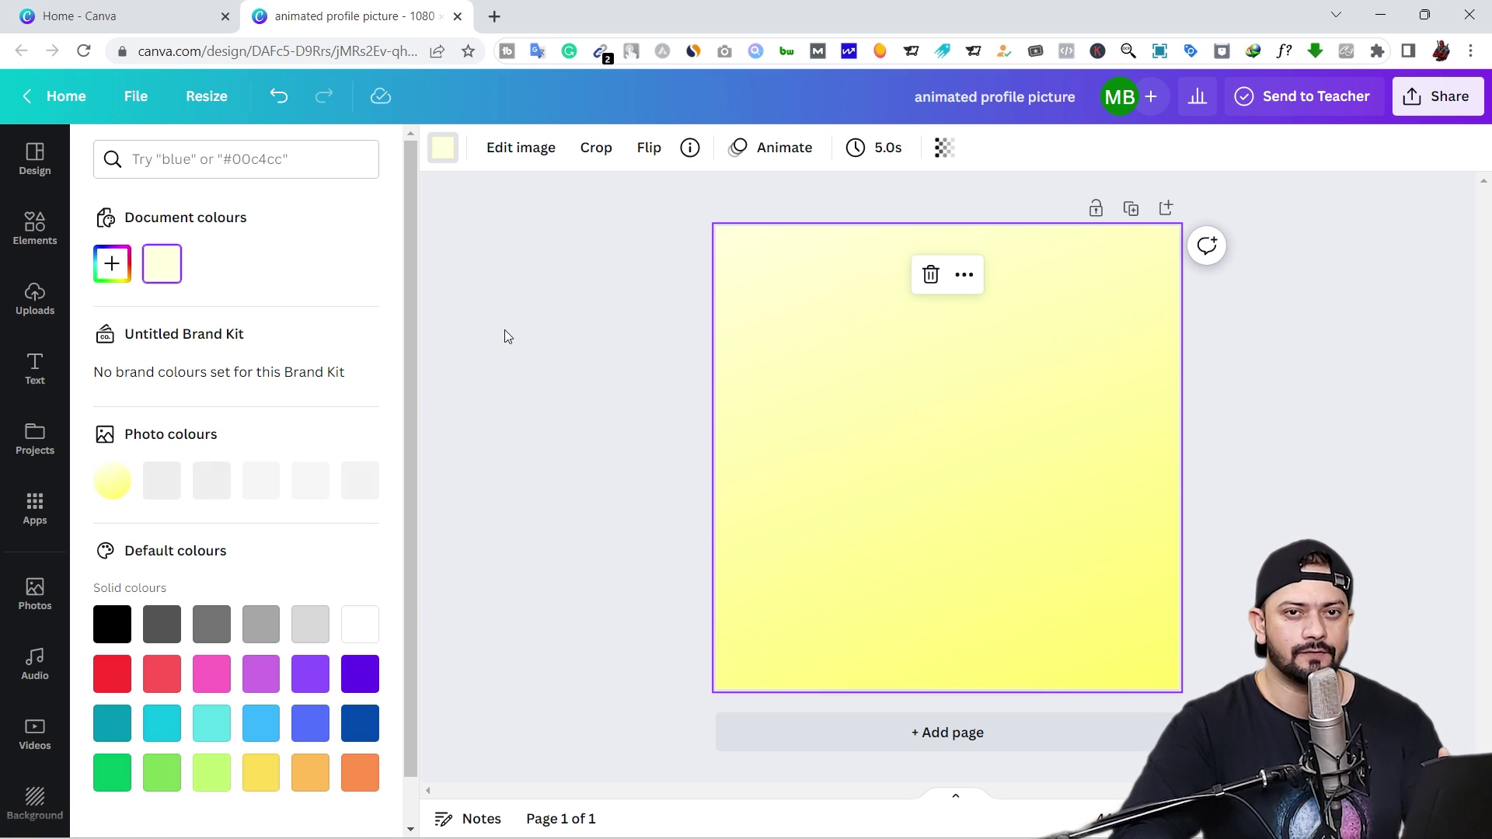
left_click(35, 299)
key("alt+Tab")
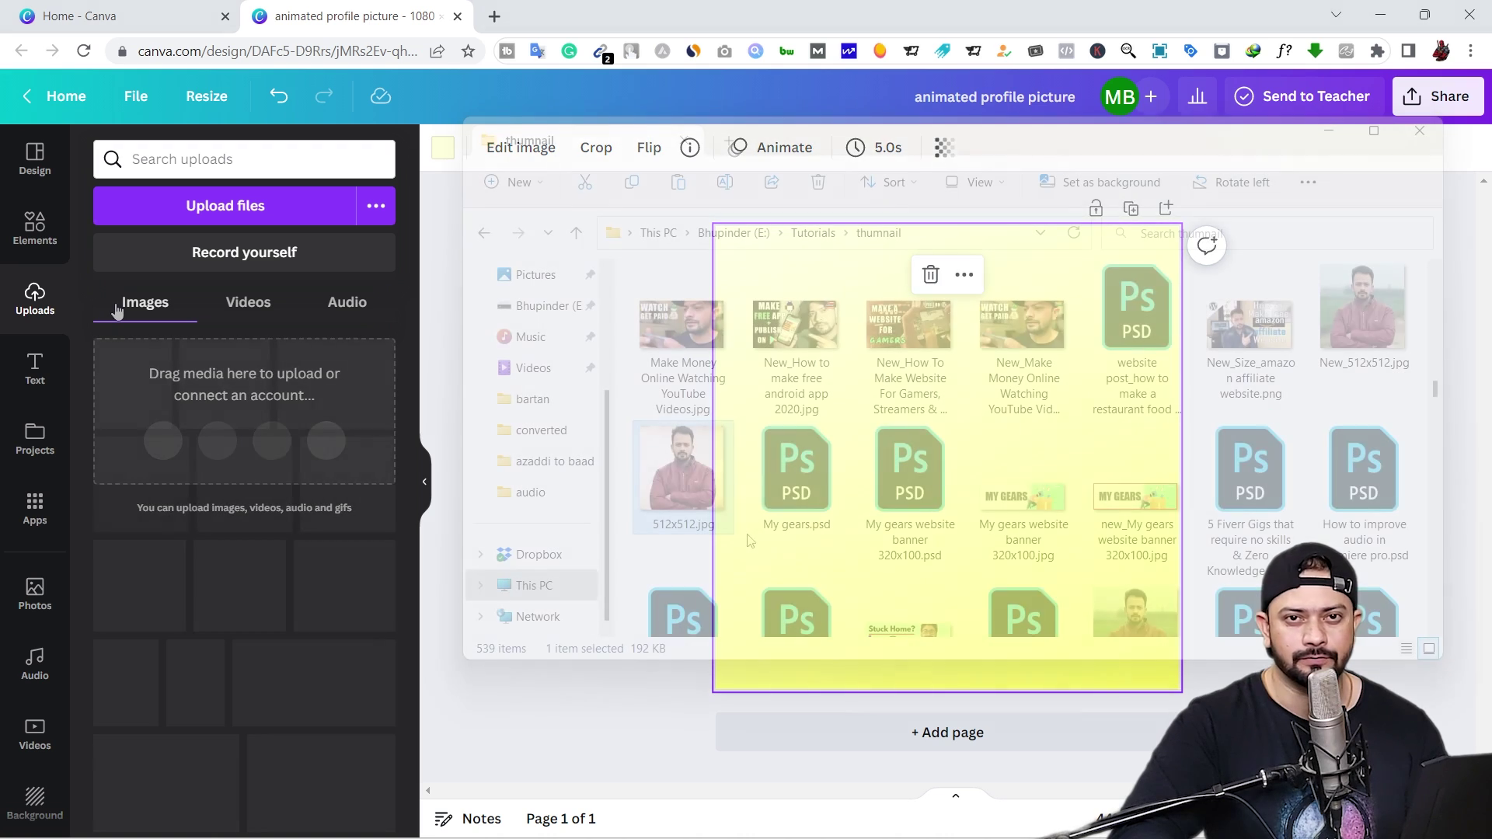
left_click_drag(708, 488, 203, 296)
left_click(149, 391)
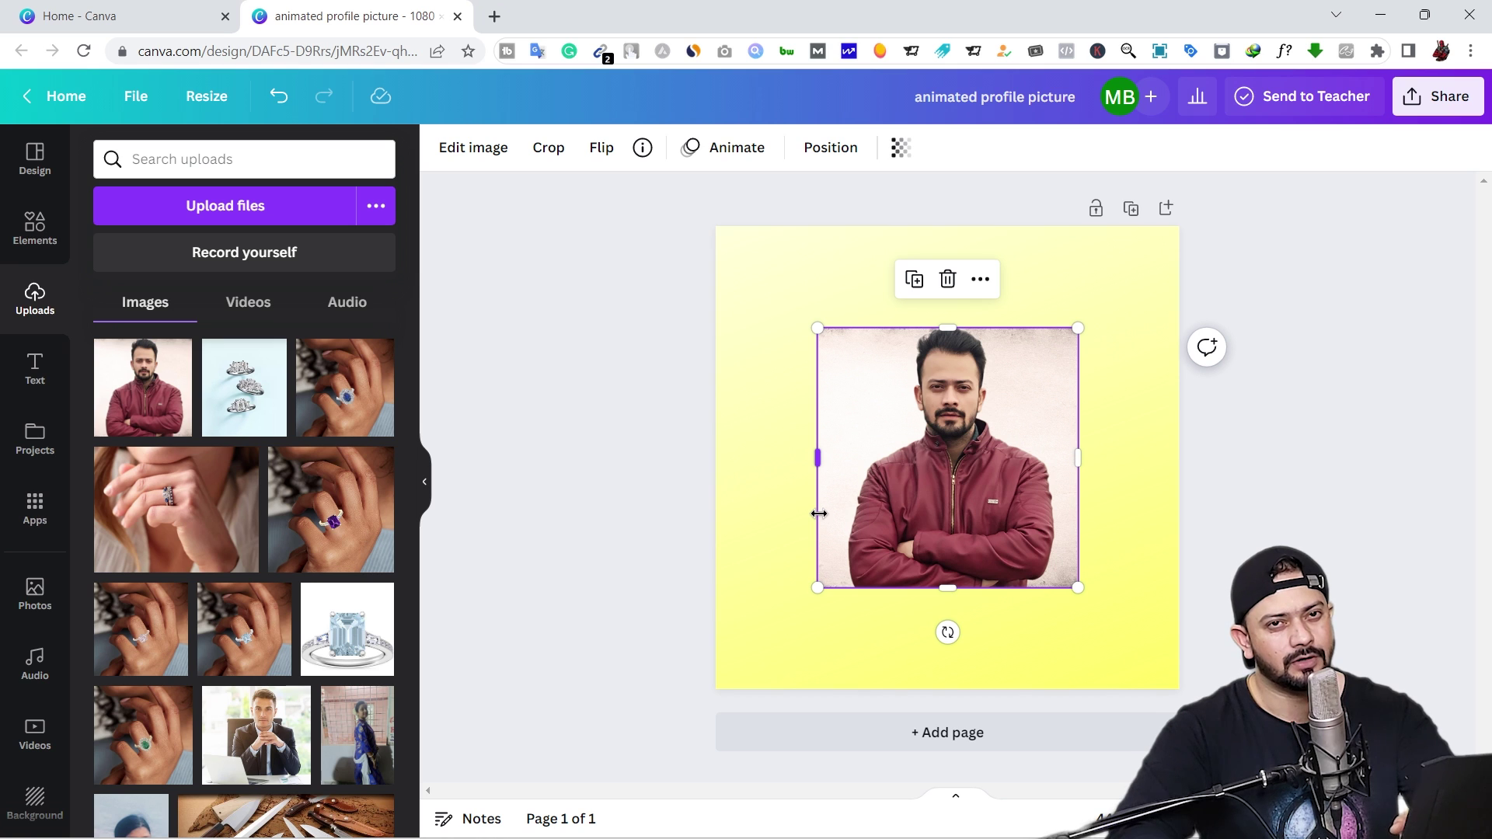
left_click_drag(1078, 588, 1154, 665)
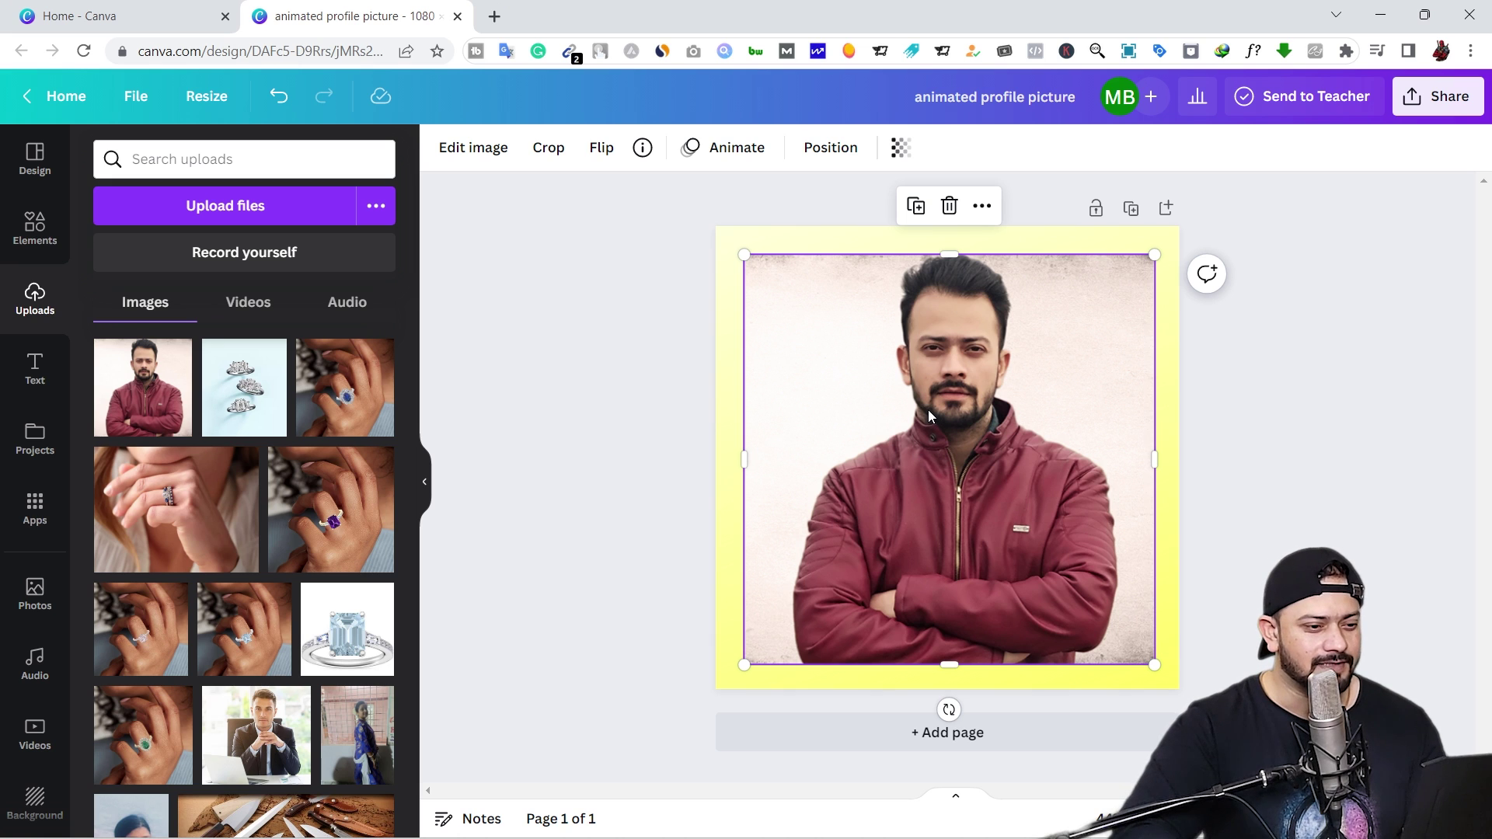
Step: Remove the photo's background, then erase the lower jacket with the Erase brush at size 75
left_click(478, 148)
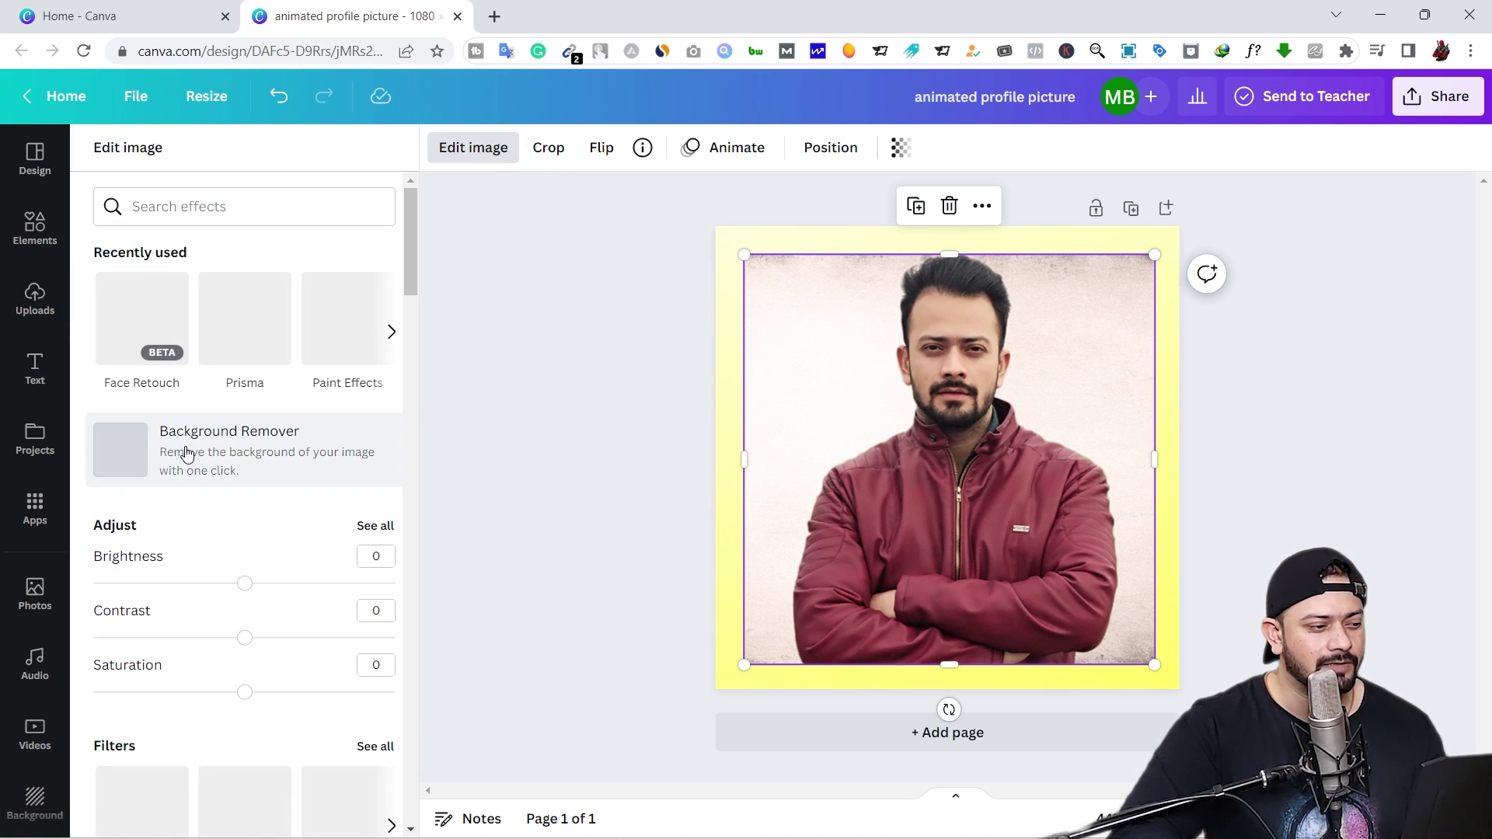
left_click(186, 453)
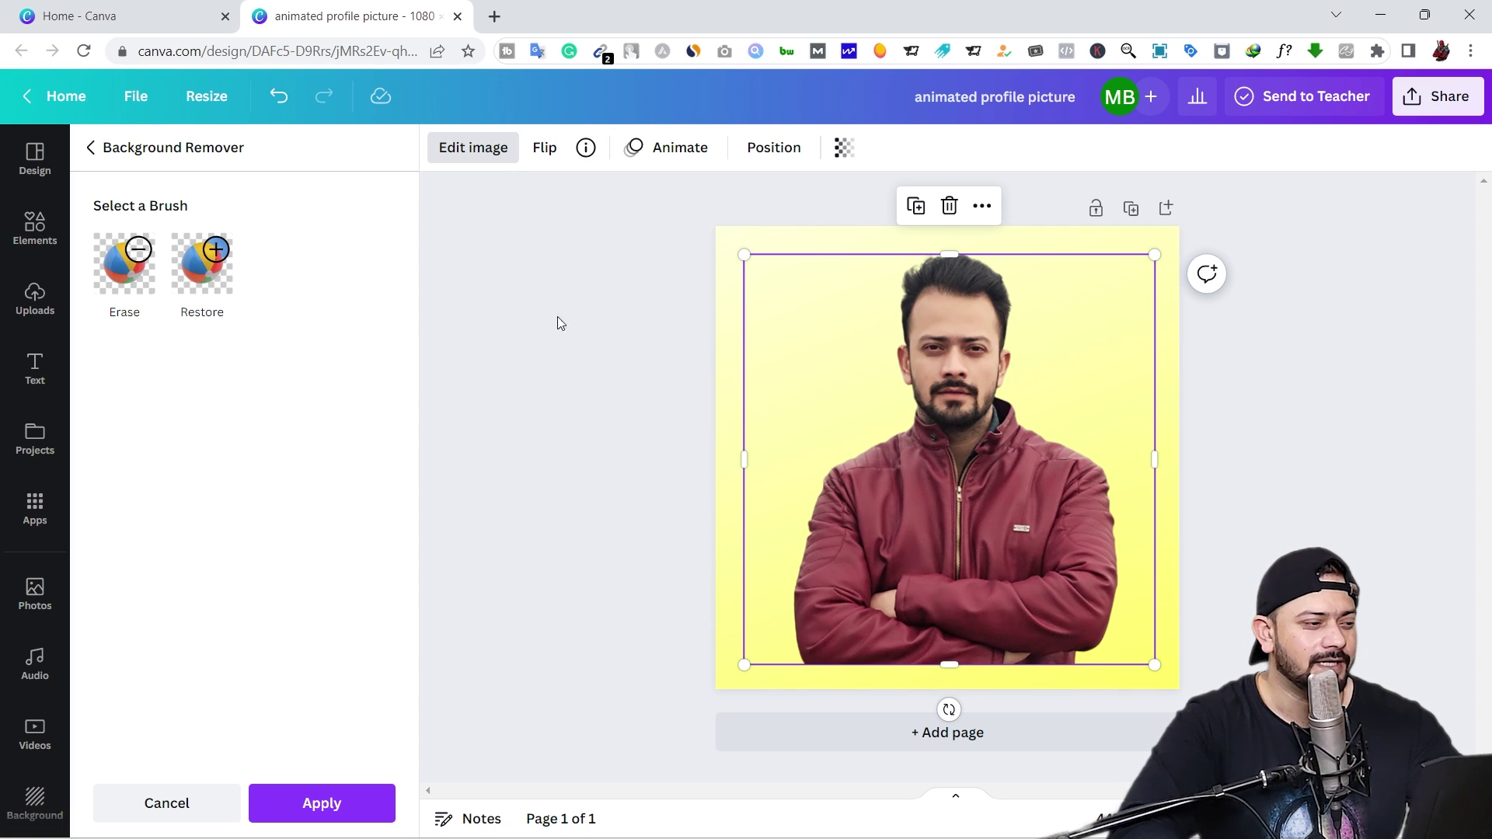
left_click(125, 272)
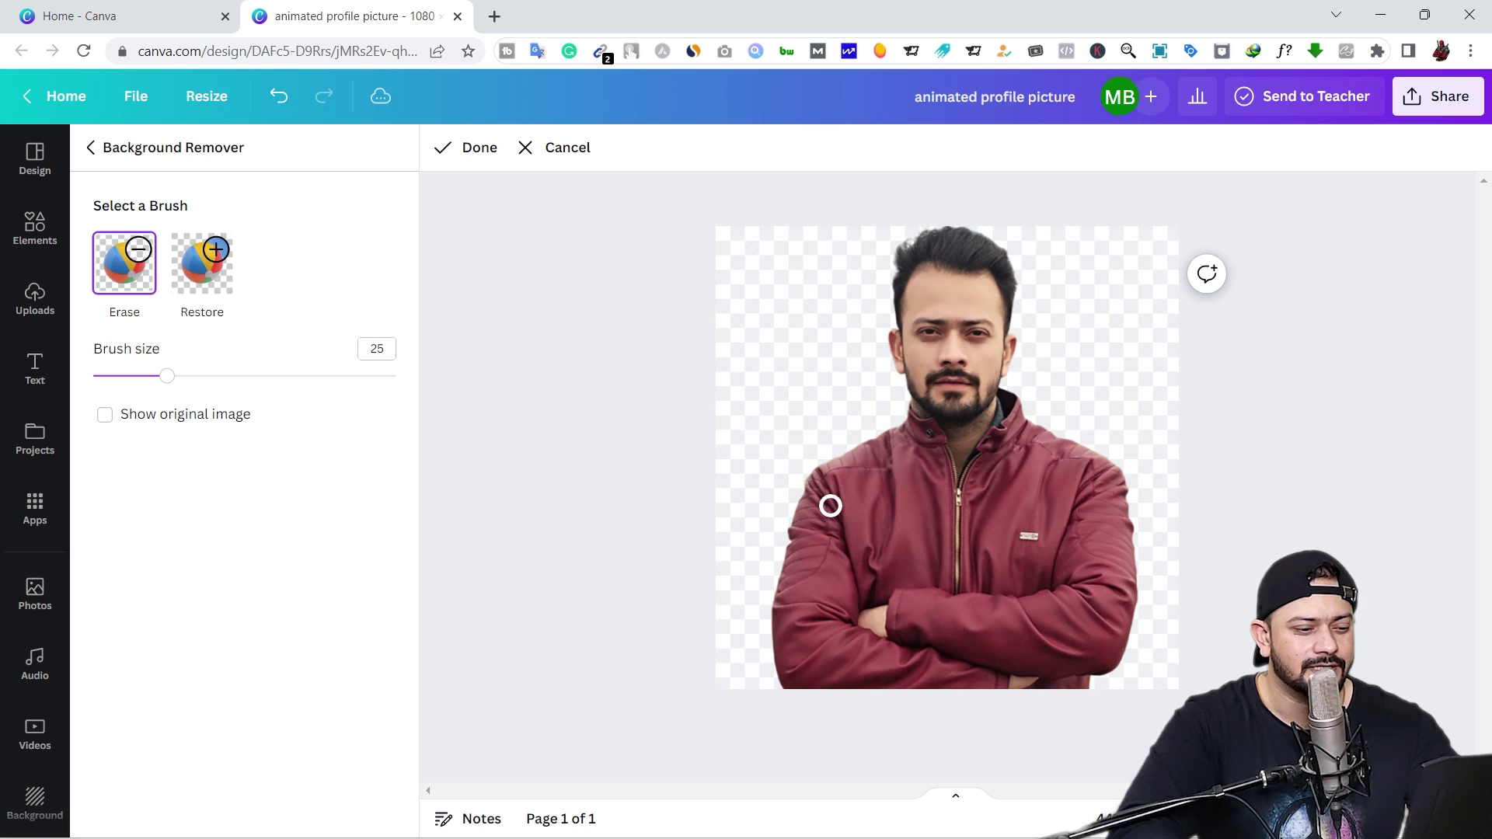
mouse_move(800, 504)
left_mouse_down()
mouse_move(1174, 524)
mouse_move(789, 511)
left_mouse_up()
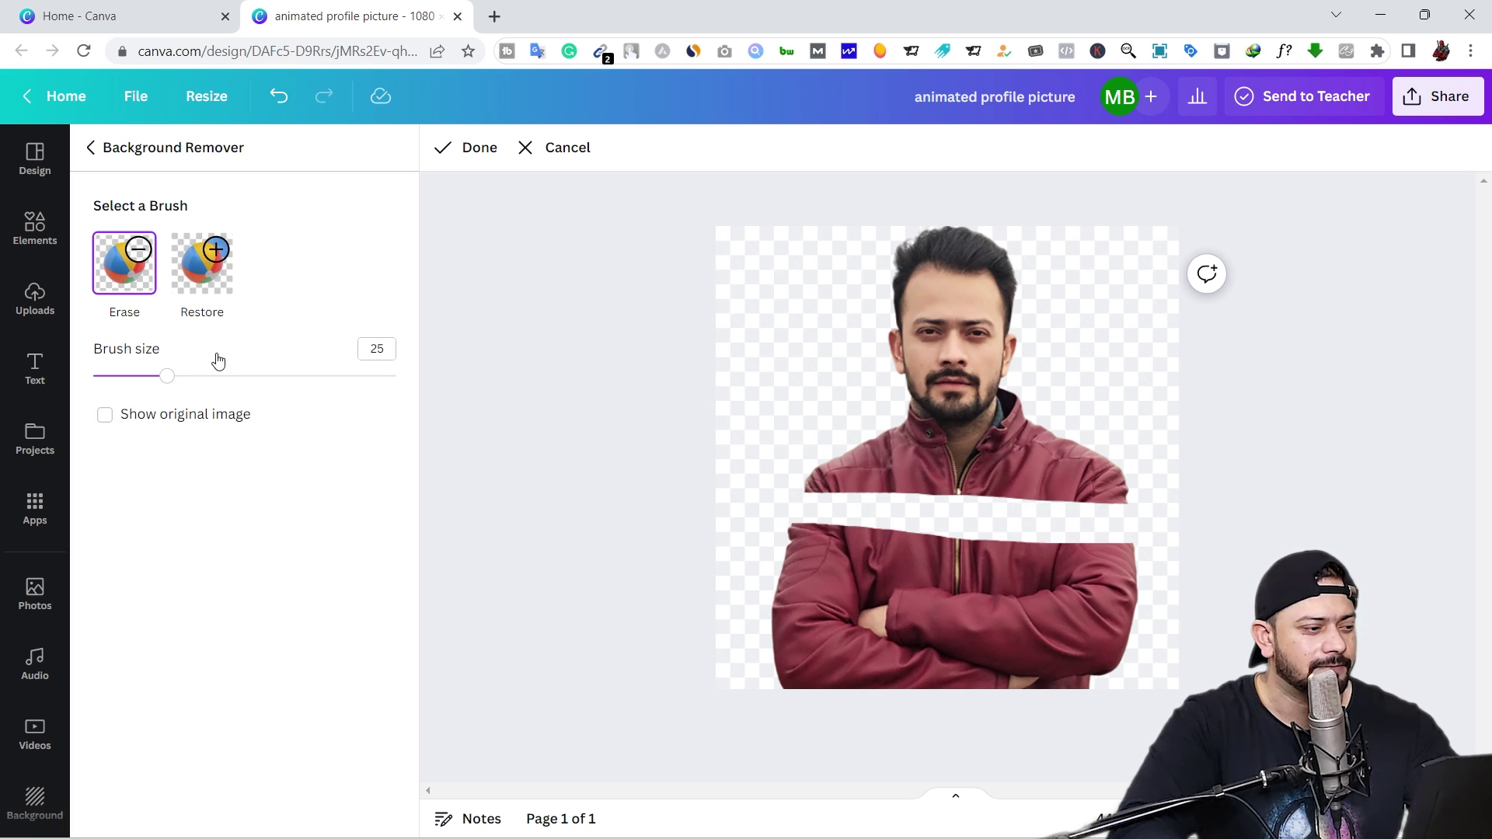
left_click(320, 376)
mouse_move(810, 551)
left_mouse_down()
mouse_move(1136, 567)
mouse_move(834, 586)
mouse_move(797, 632)
mouse_move(1073, 655)
mouse_move(794, 678)
mouse_move(1080, 600)
mouse_move(921, 573)
mouse_move(811, 477)
mouse_move(1027, 510)
mouse_move(1091, 473)
mouse_move(901, 471)
mouse_move(1042, 474)
mouse_move(1015, 456)
mouse_move(1030, 422)
left_mouse_up()
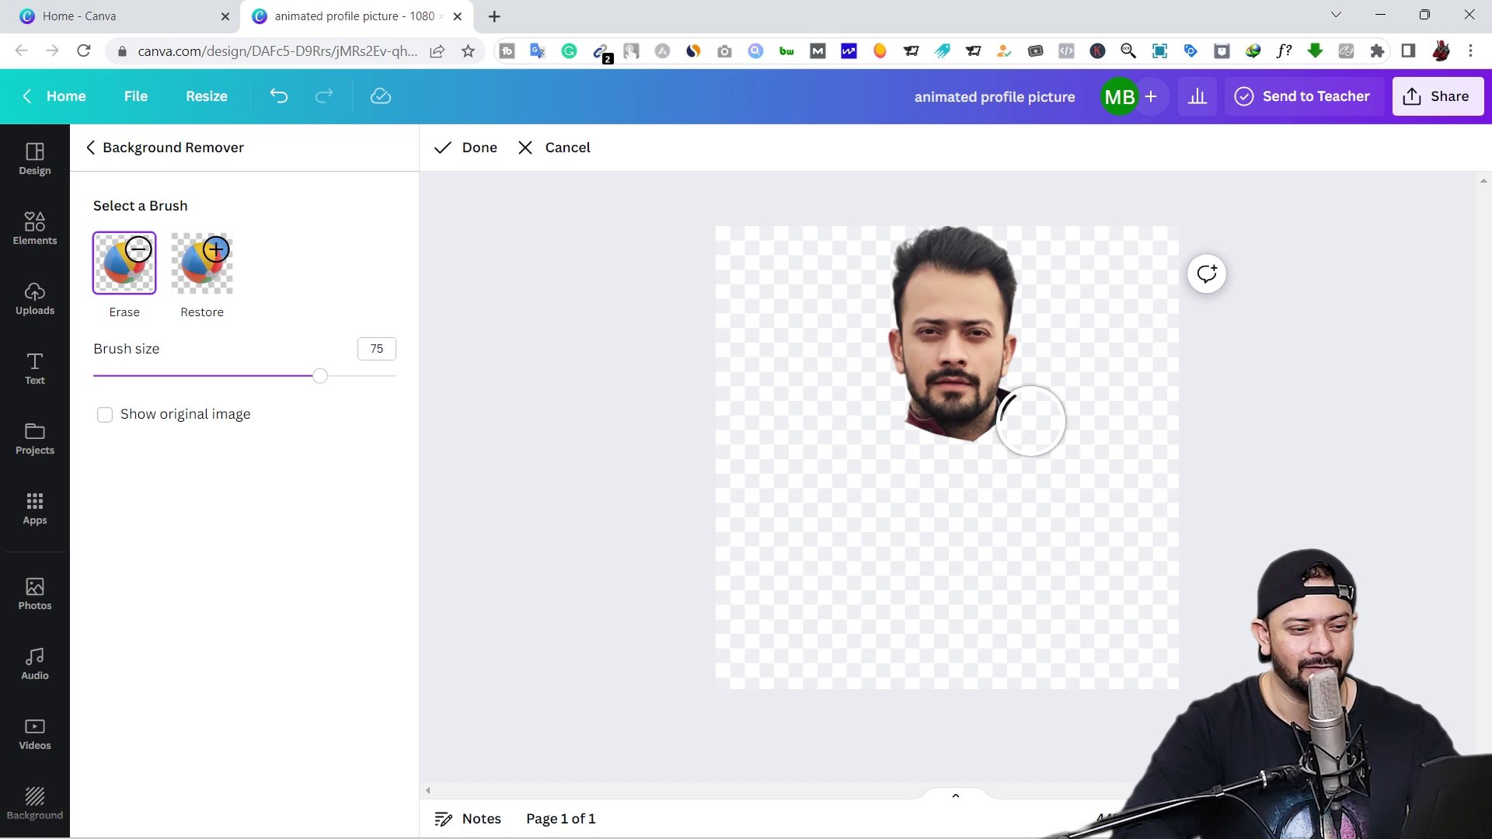
Step: Erase the collar tip with a smaller brush, fit the page to view, and finish editing
key("ctrl+plus")
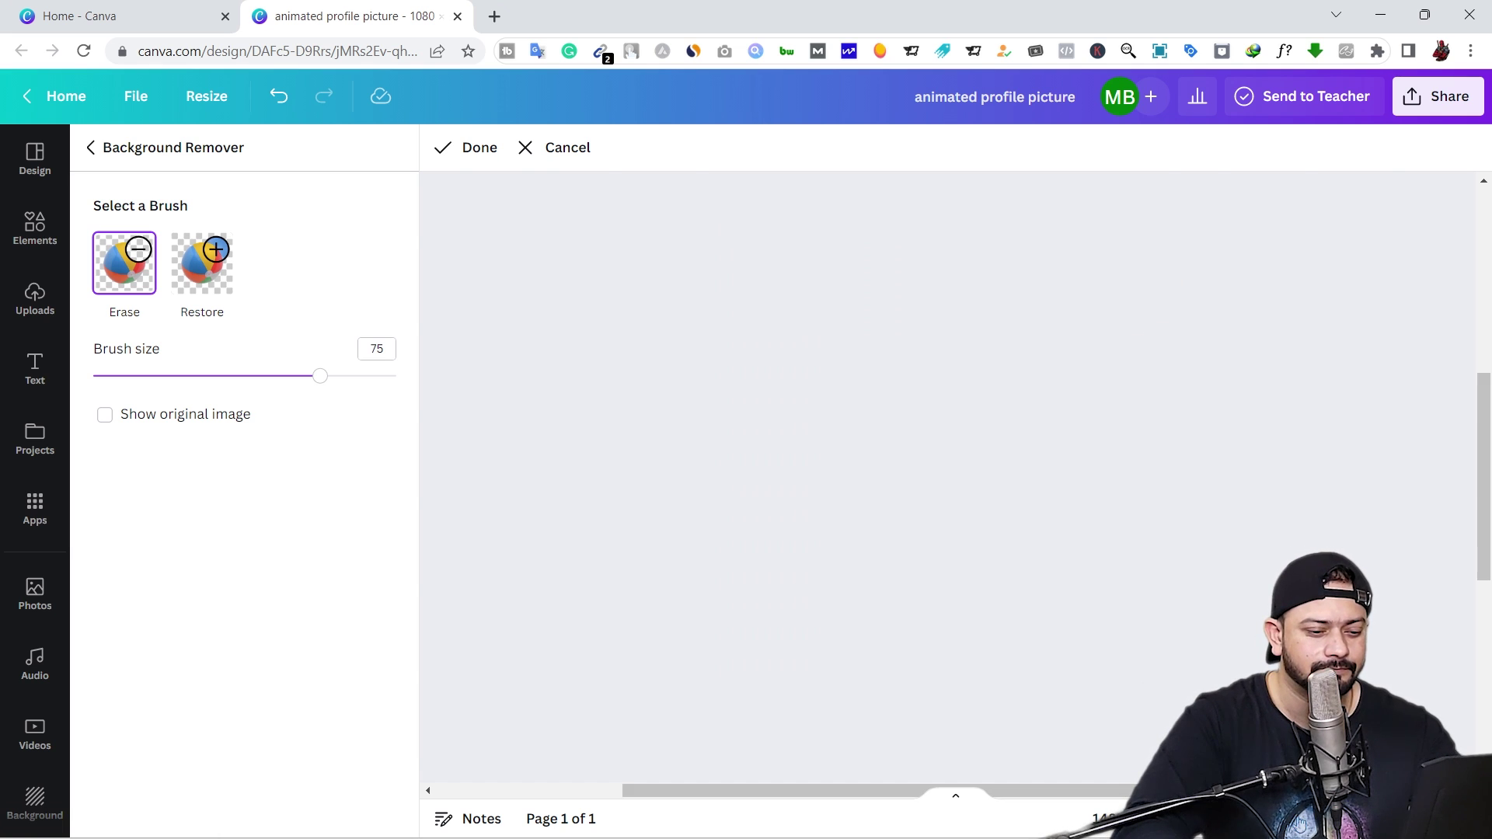
left_click_drag(1485, 497, 1485, 403)
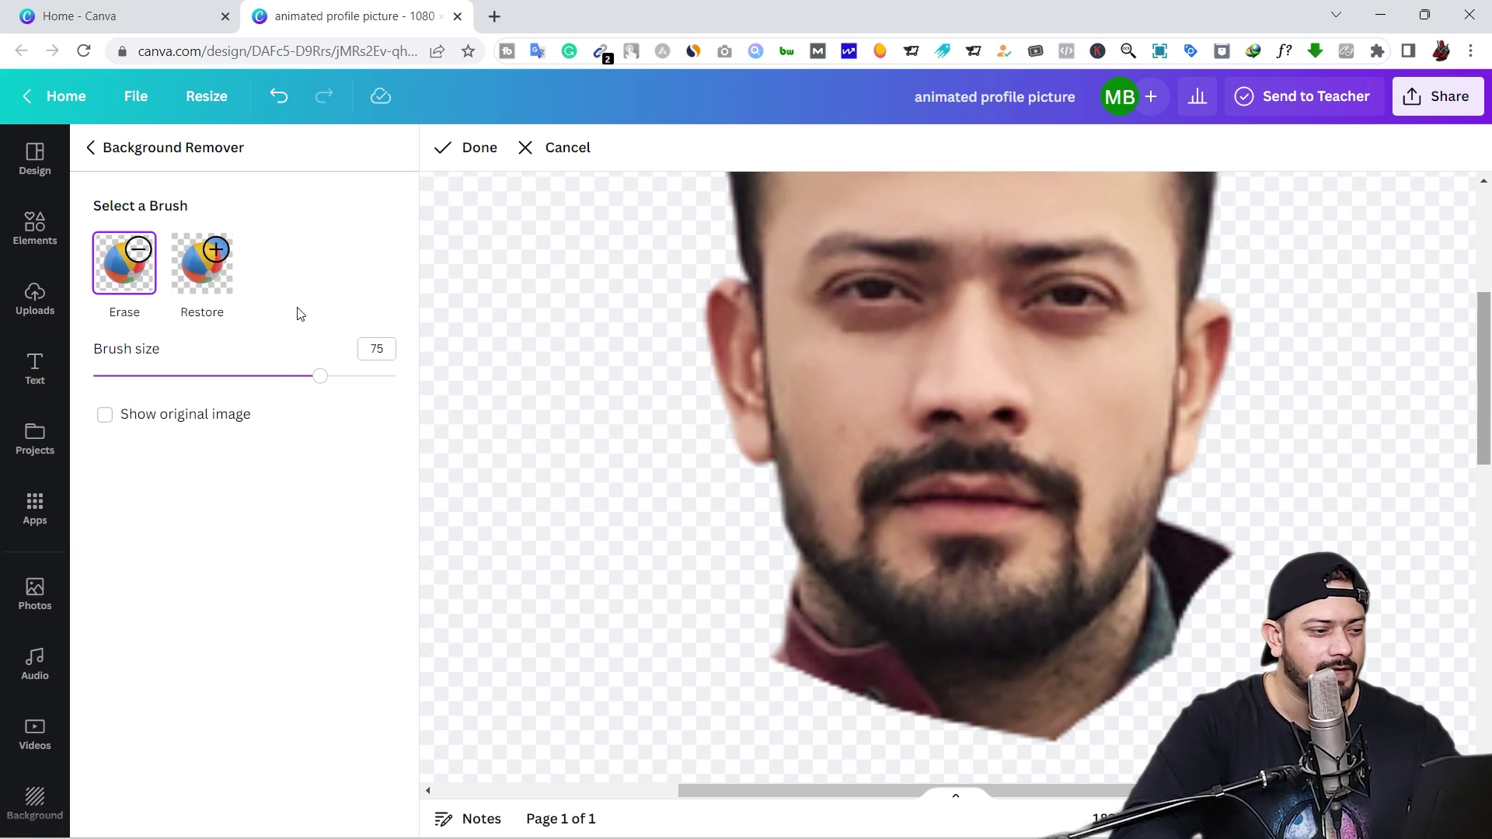
left_click_drag(211, 376, 130, 375)
mouse_move(1216, 563)
left_mouse_down()
mouse_move(1184, 527)
mouse_move(1097, 670)
mouse_move(1215, 585)
mouse_move(1113, 693)
mouse_move(1022, 730)
mouse_move(933, 719)
mouse_move(785, 655)
mouse_move(781, 595)
mouse_move(752, 607)
mouse_move(790, 580)
mouse_move(883, 684)
mouse_move(925, 701)
mouse_move(1054, 701)
left_mouse_up()
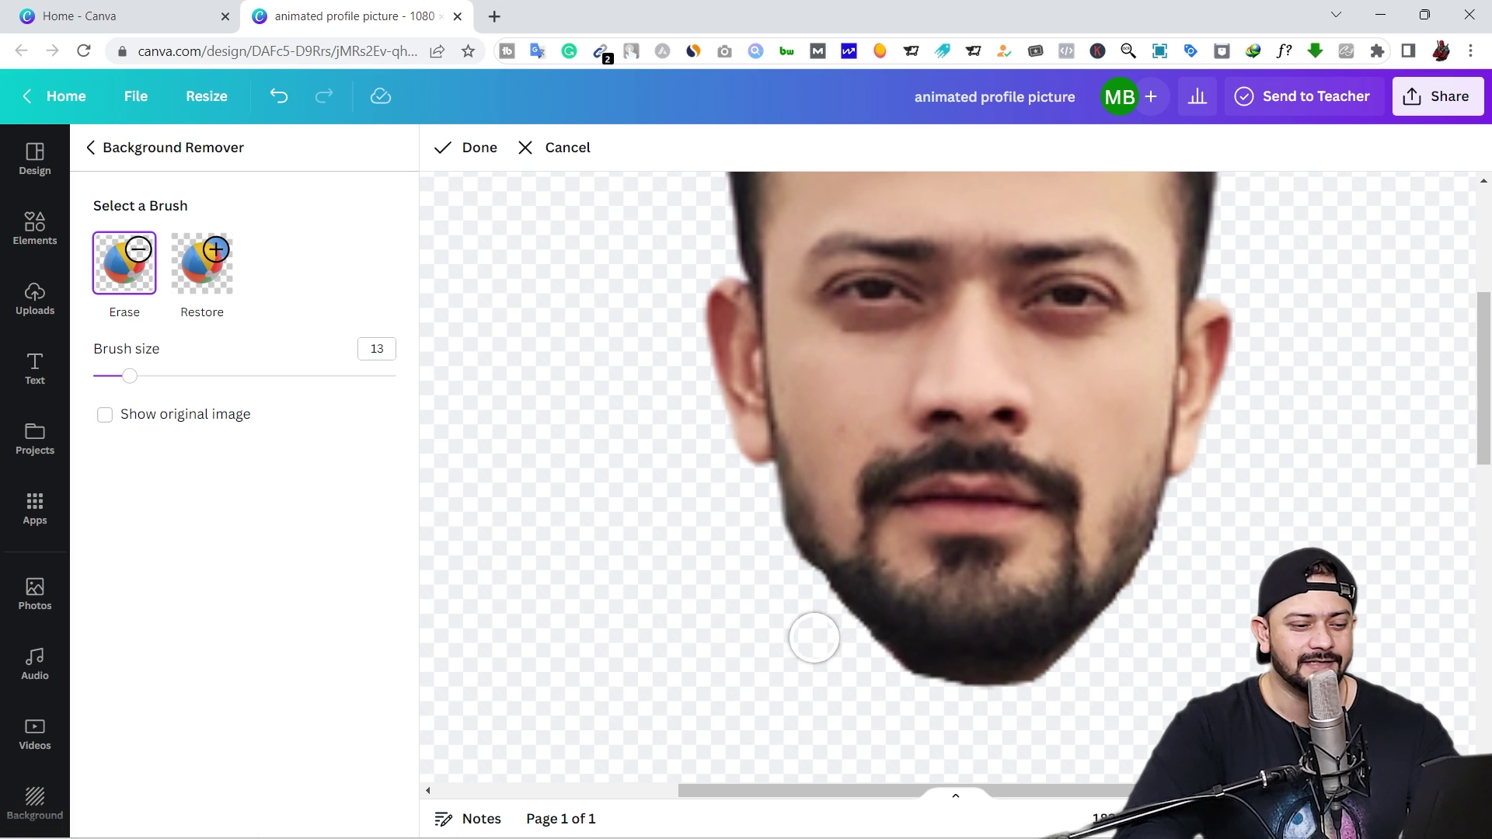
key("ctrl+minus")
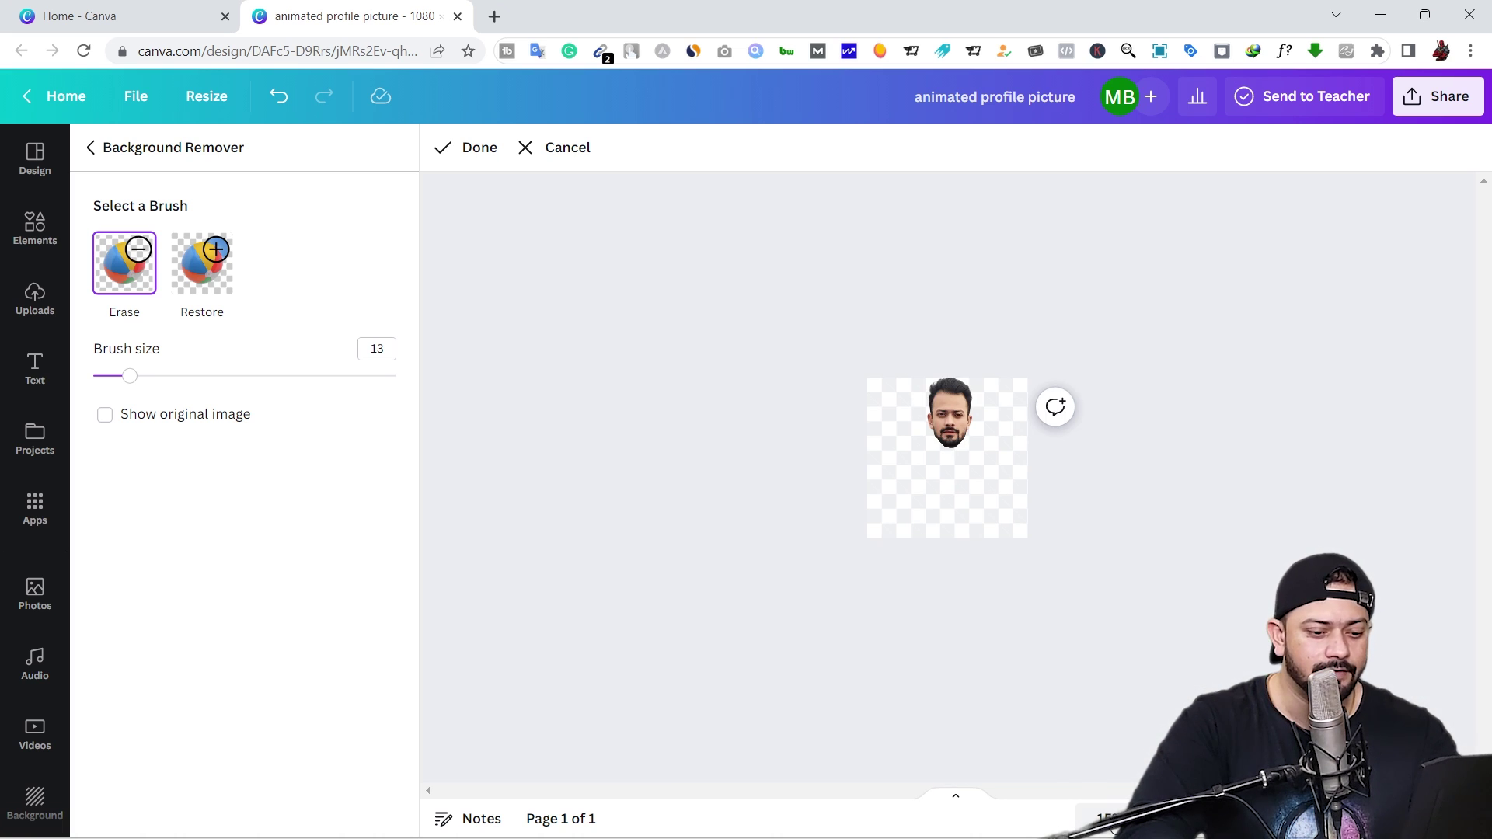
left_click(1104, 818)
left_click(1104, 731)
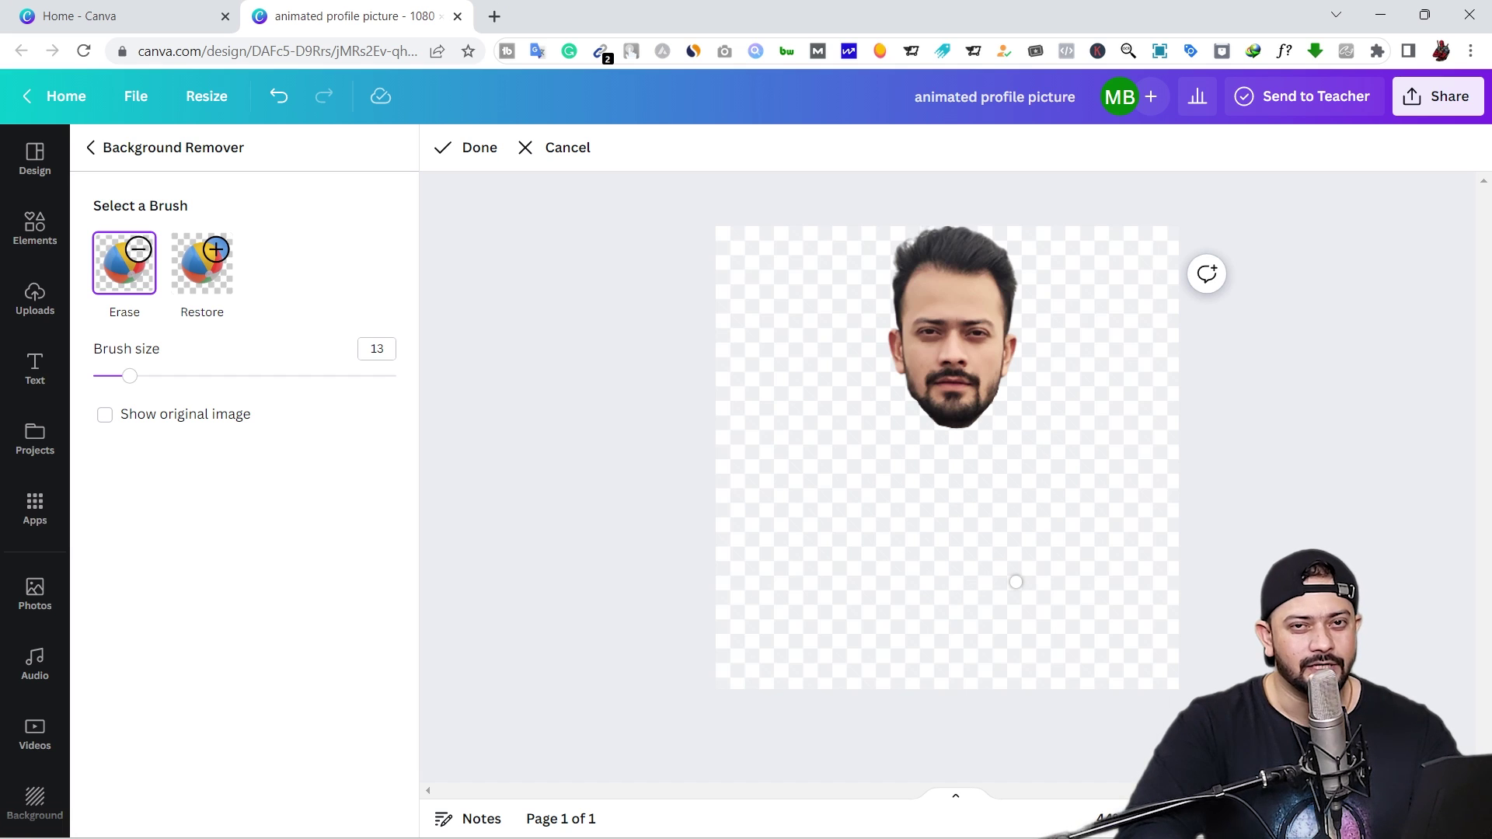
left_click(468, 152)
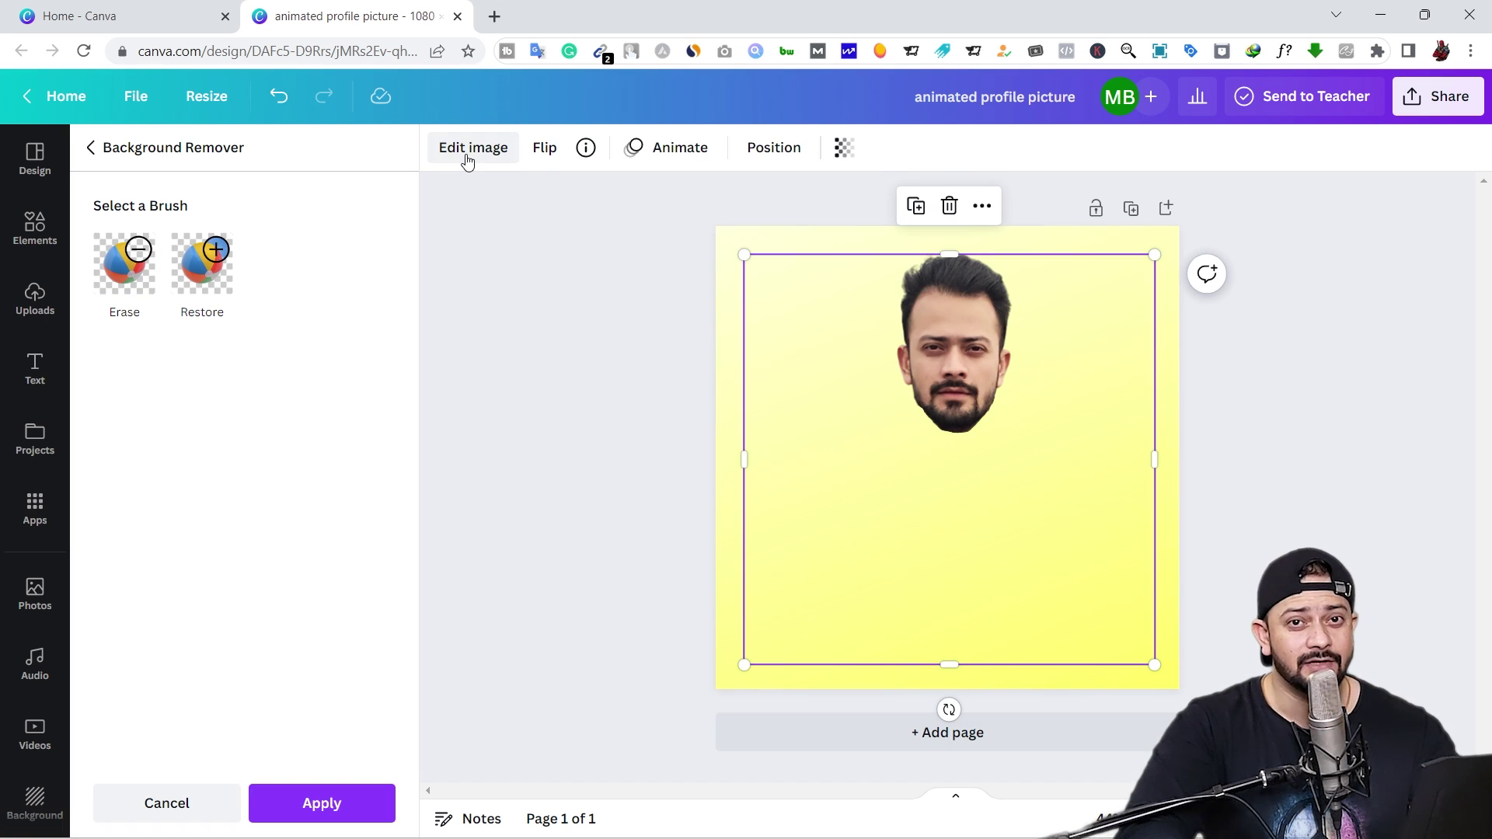
Step: Apply the background removal and give the face a Drop shadow with offset 1
left_click(343, 803)
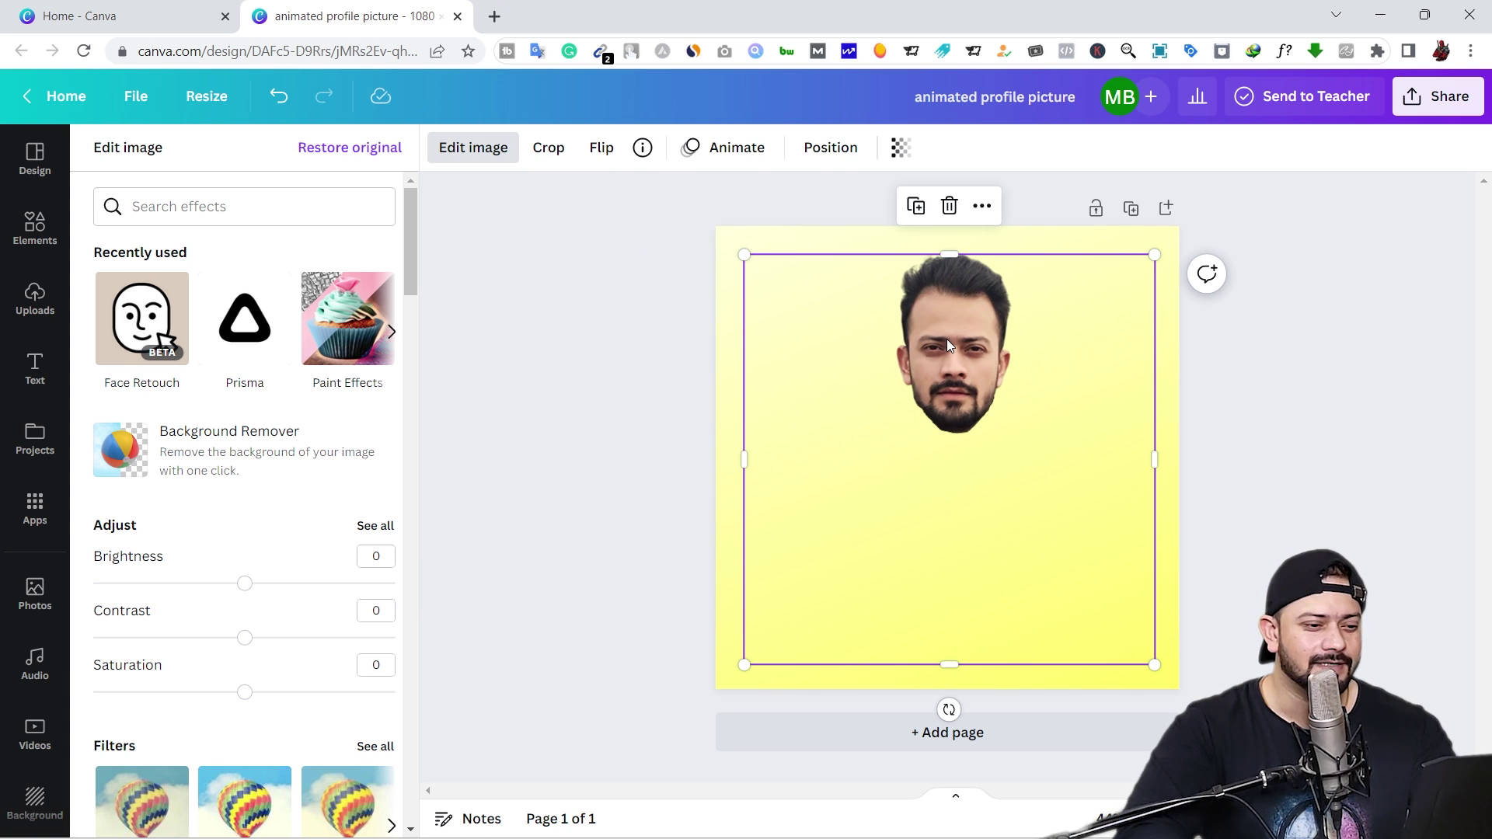
left_click(501, 155)
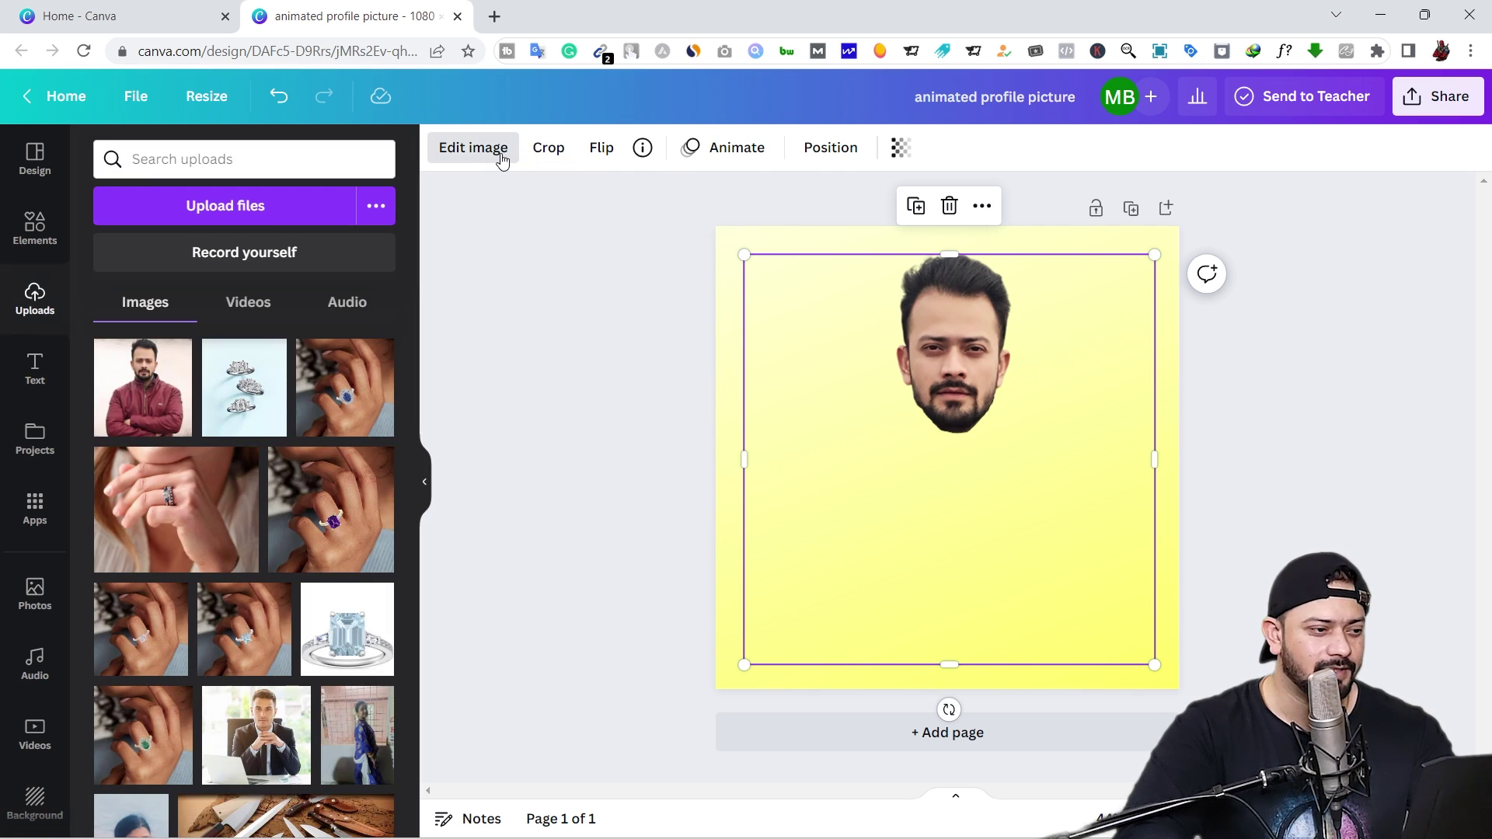
left_click(501, 155)
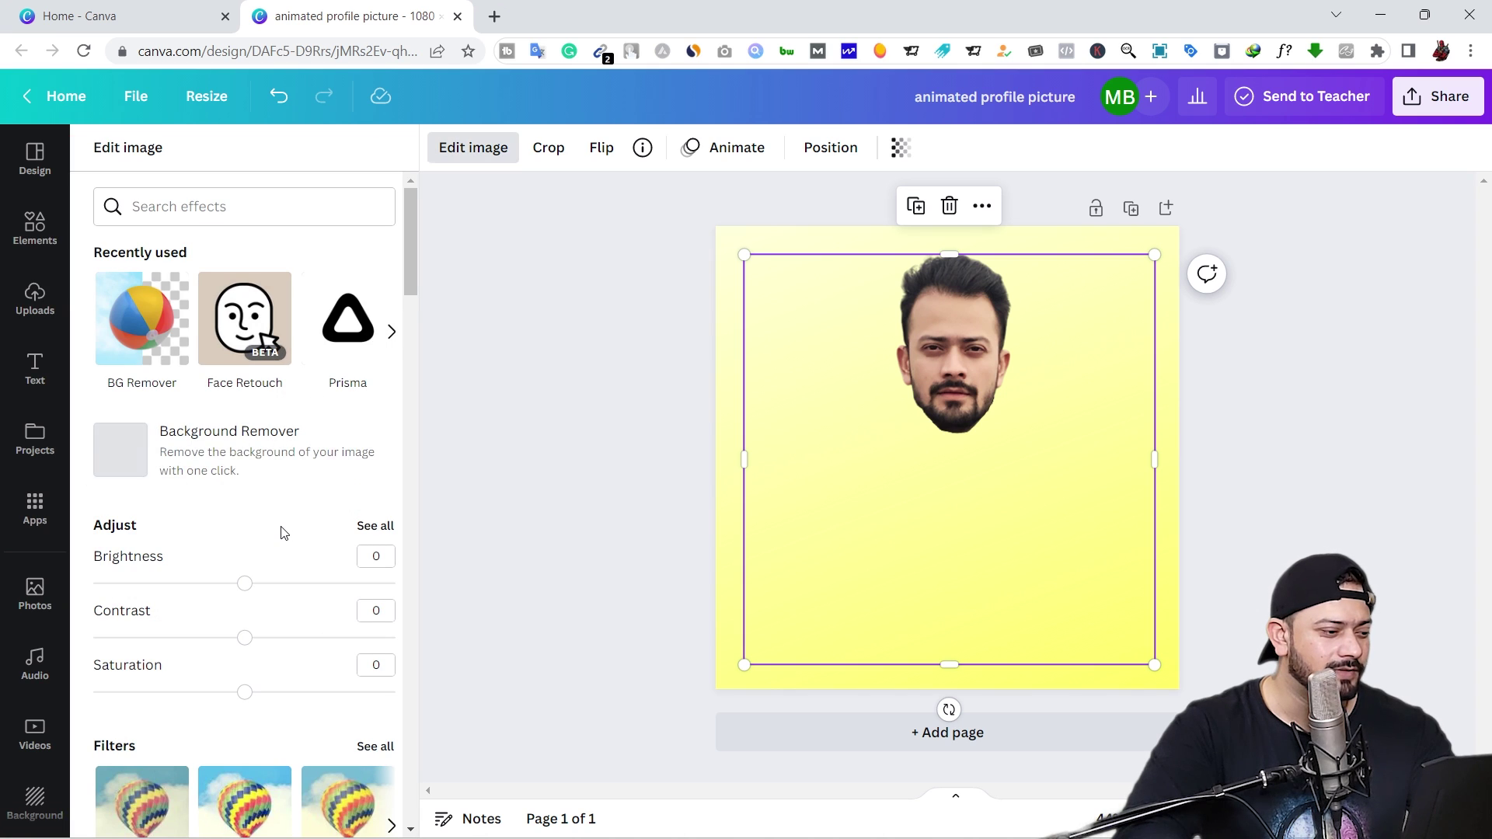
scroll(283, 527, "down", 6)
scroll(286, 531, "down", 8)
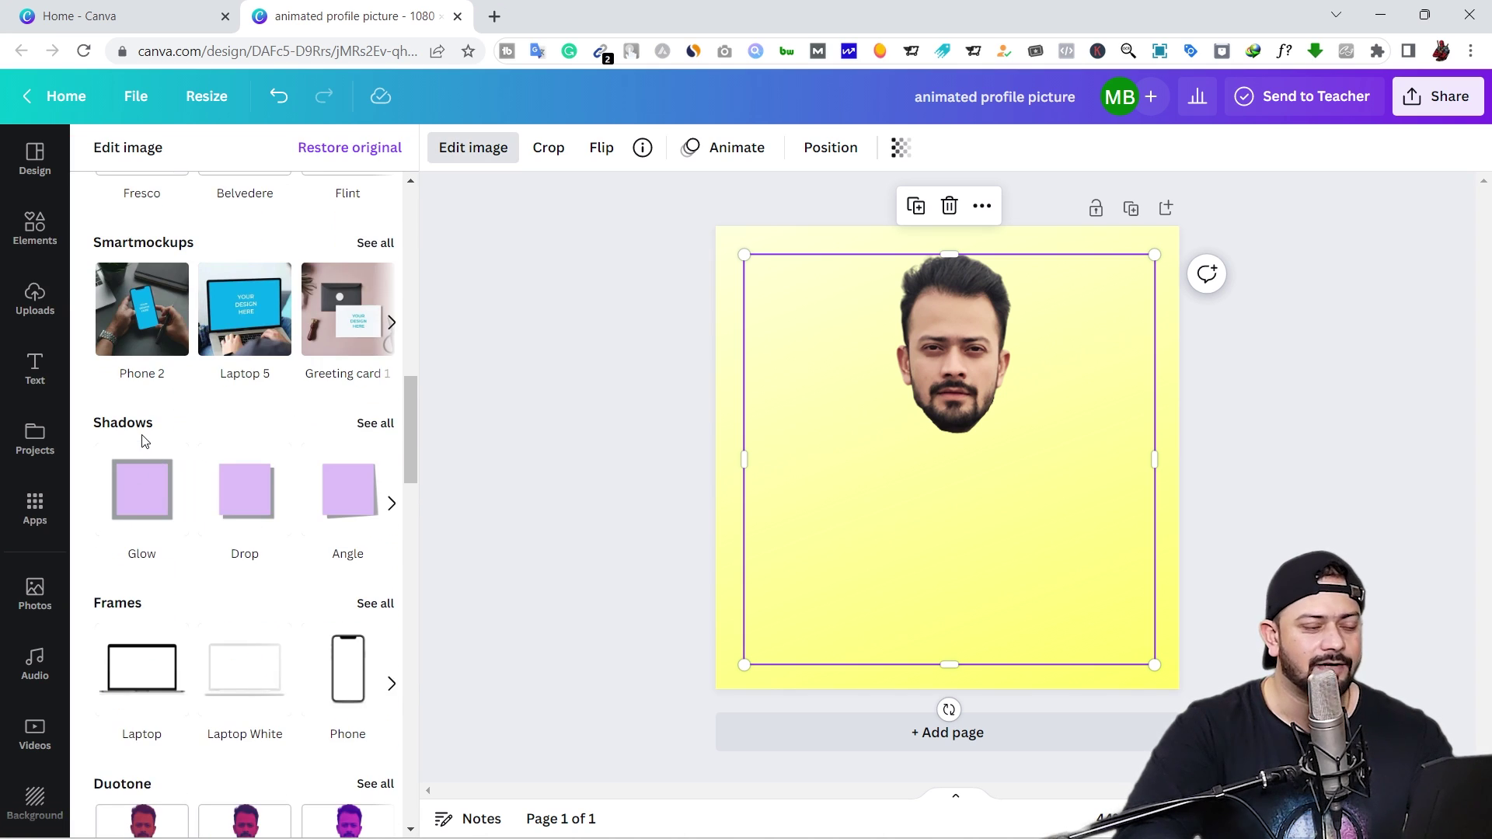
left_click(247, 506)
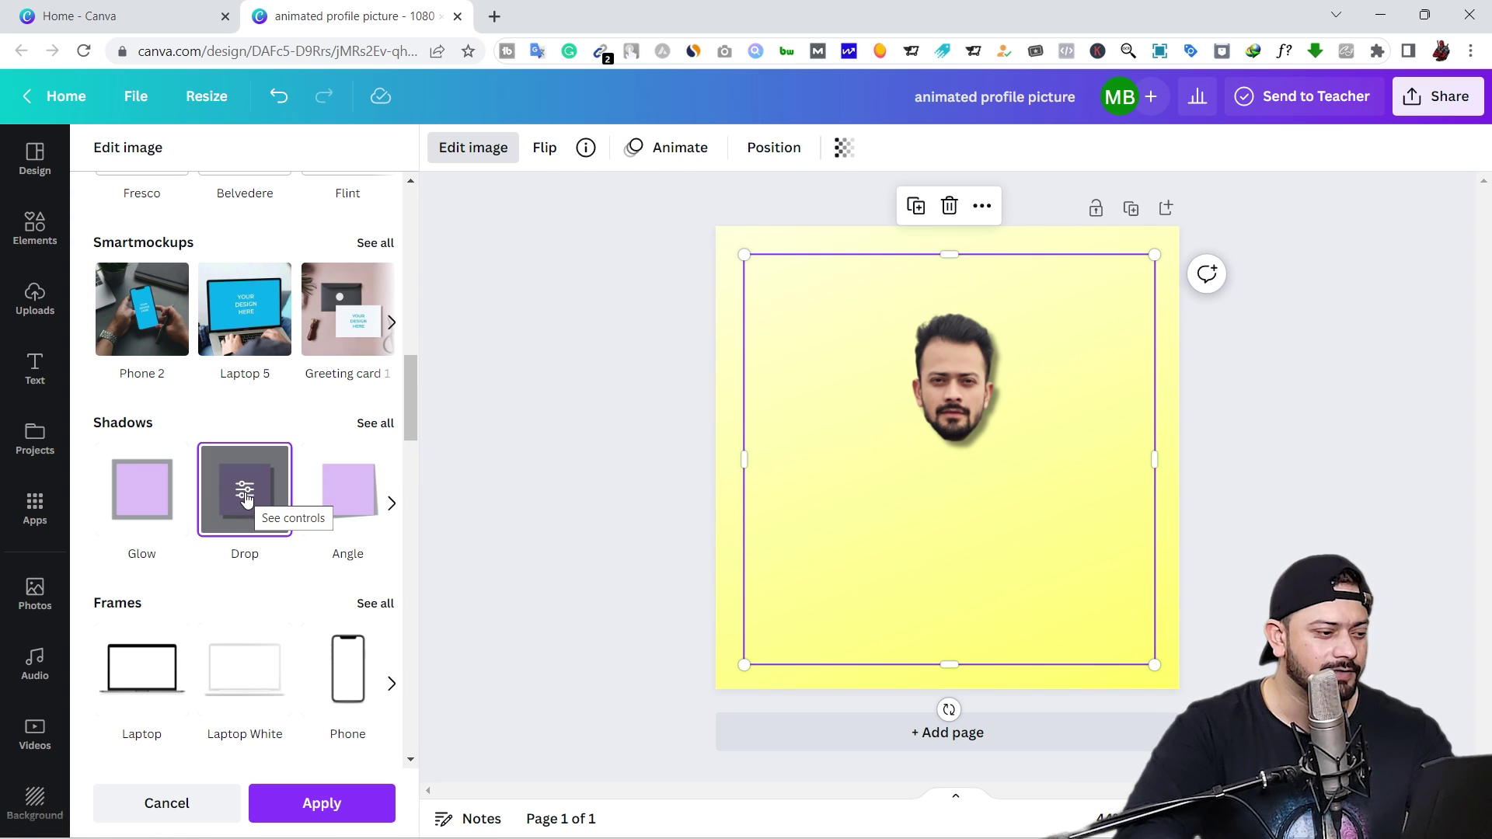
left_click(247, 503)
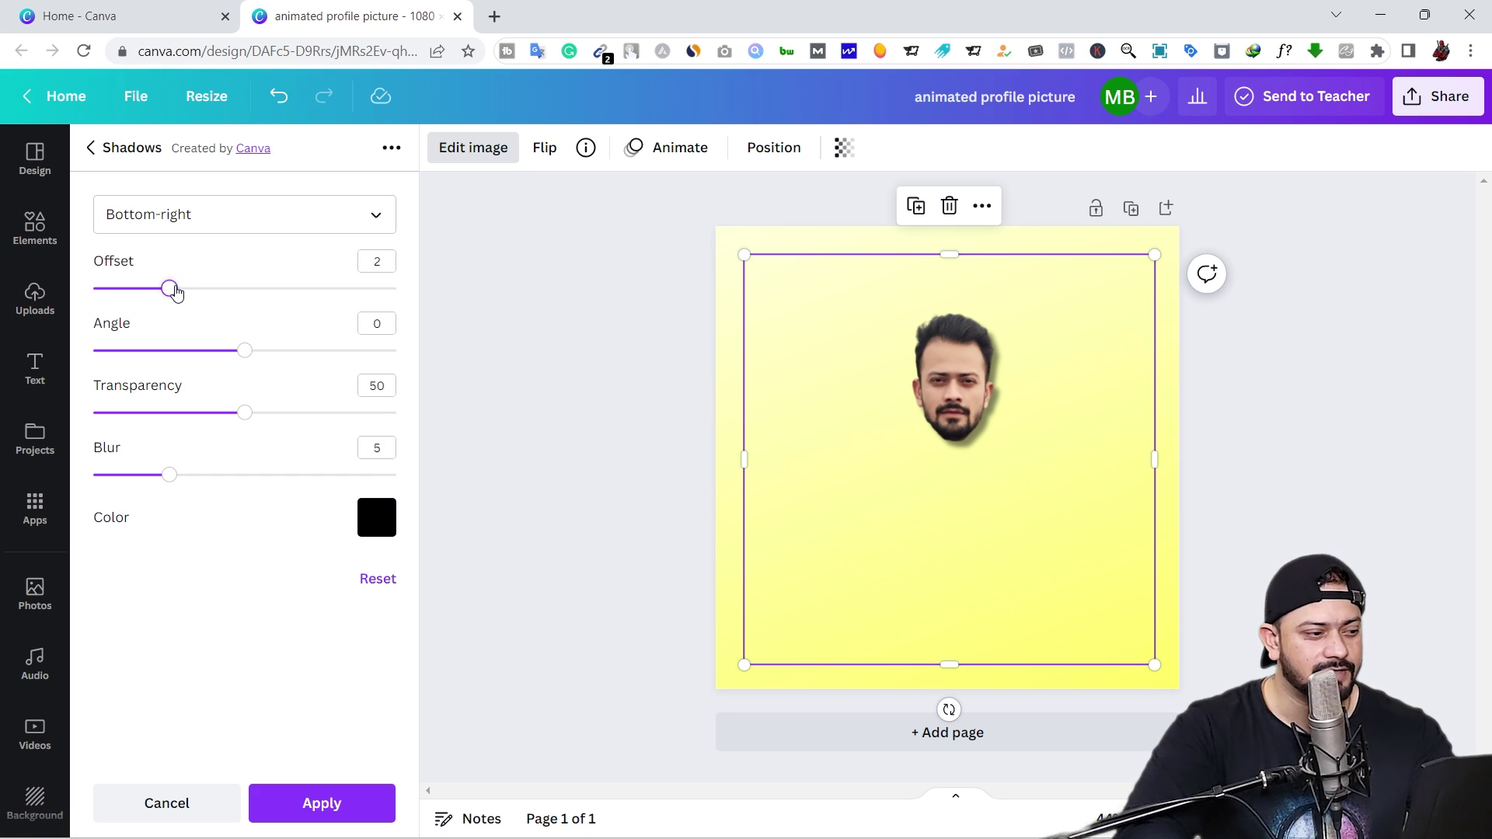
left_click_drag(176, 292, 132, 288)
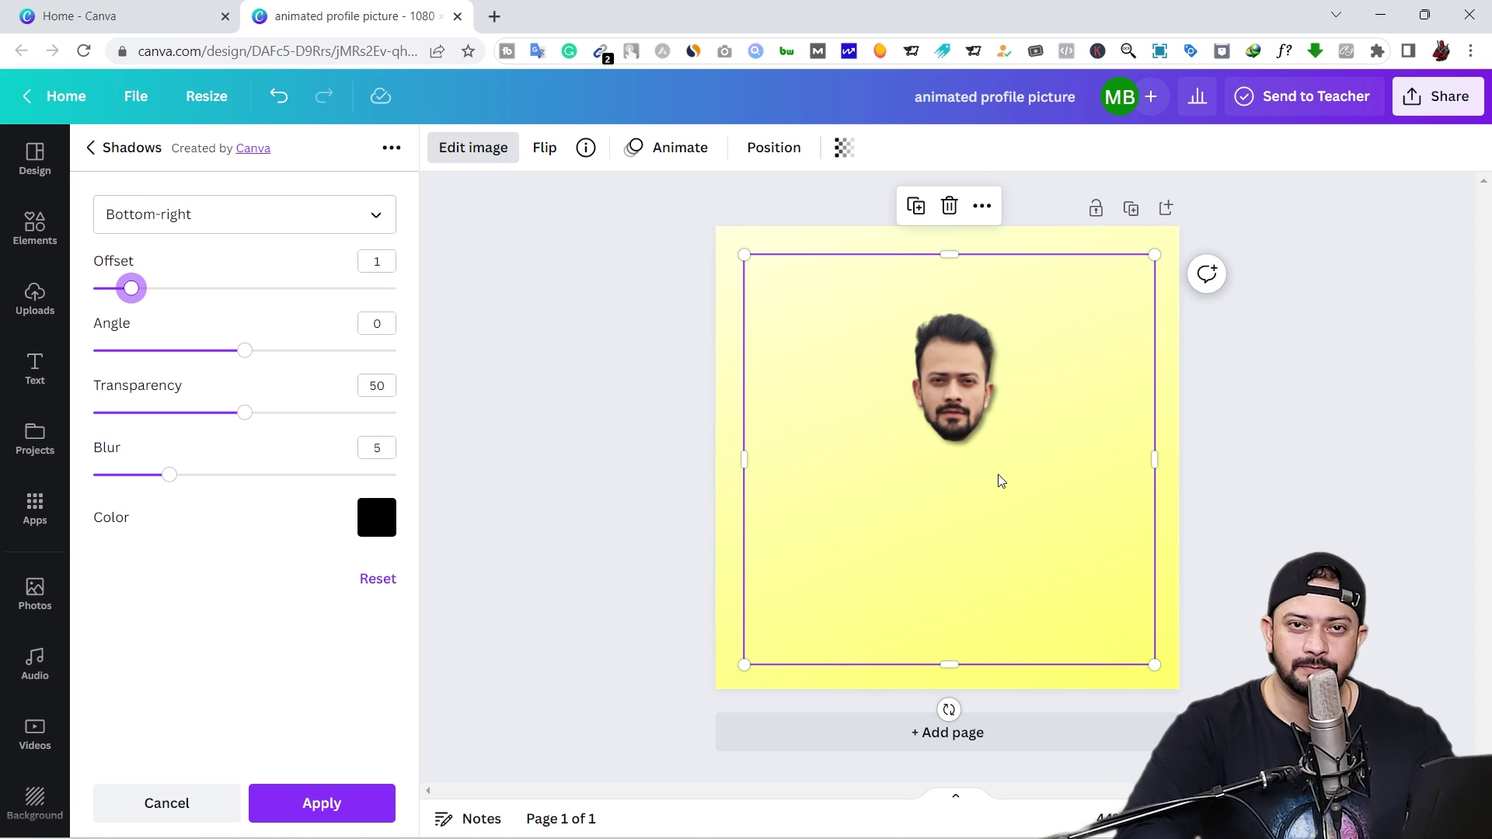
left_click(357, 799)
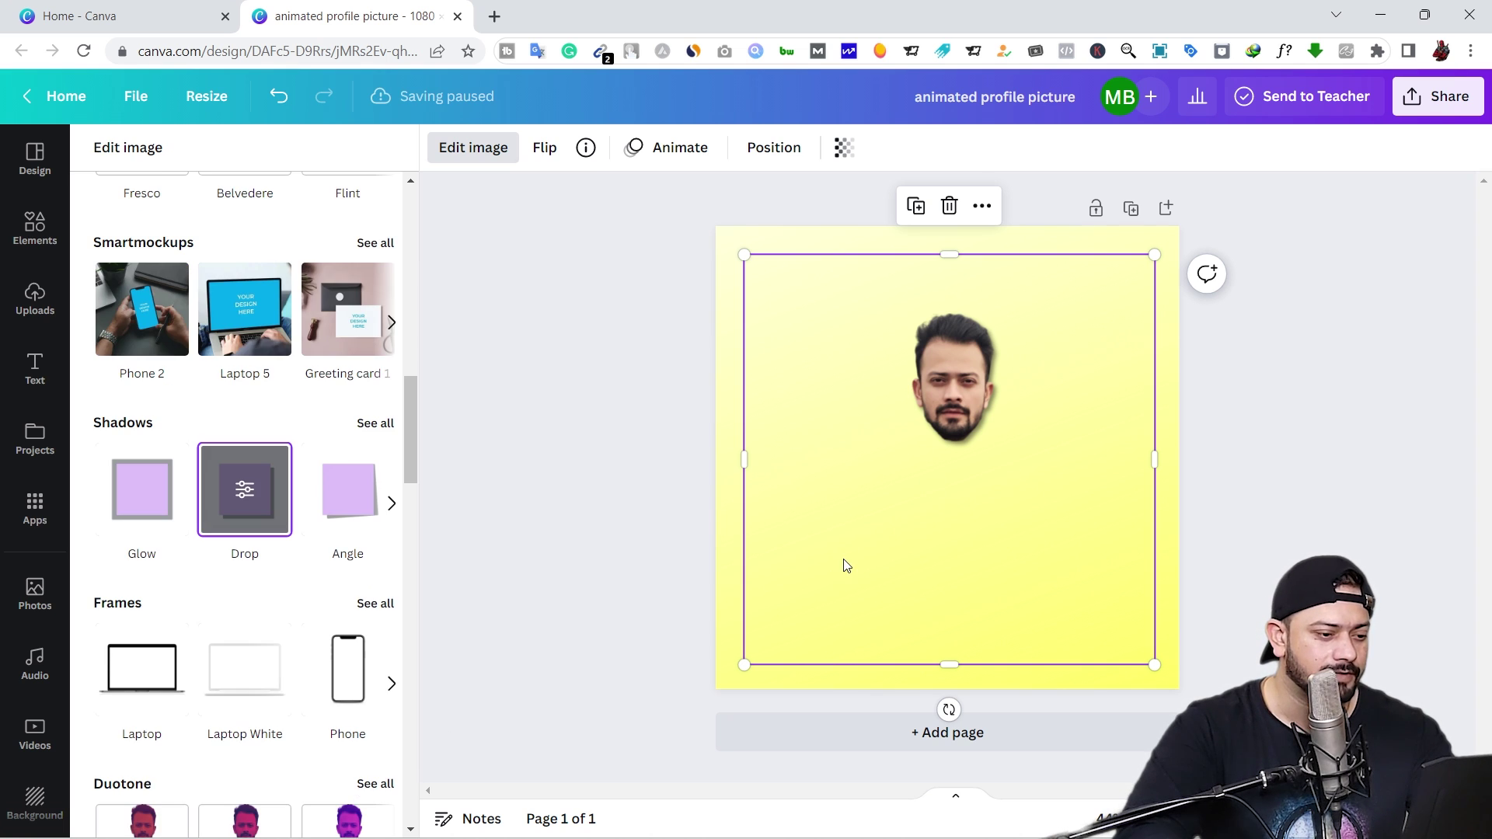
Step: Enlarge the shadowed face to fill most of the yellow page and select the background
left_click_drag(908, 449, 743, 621)
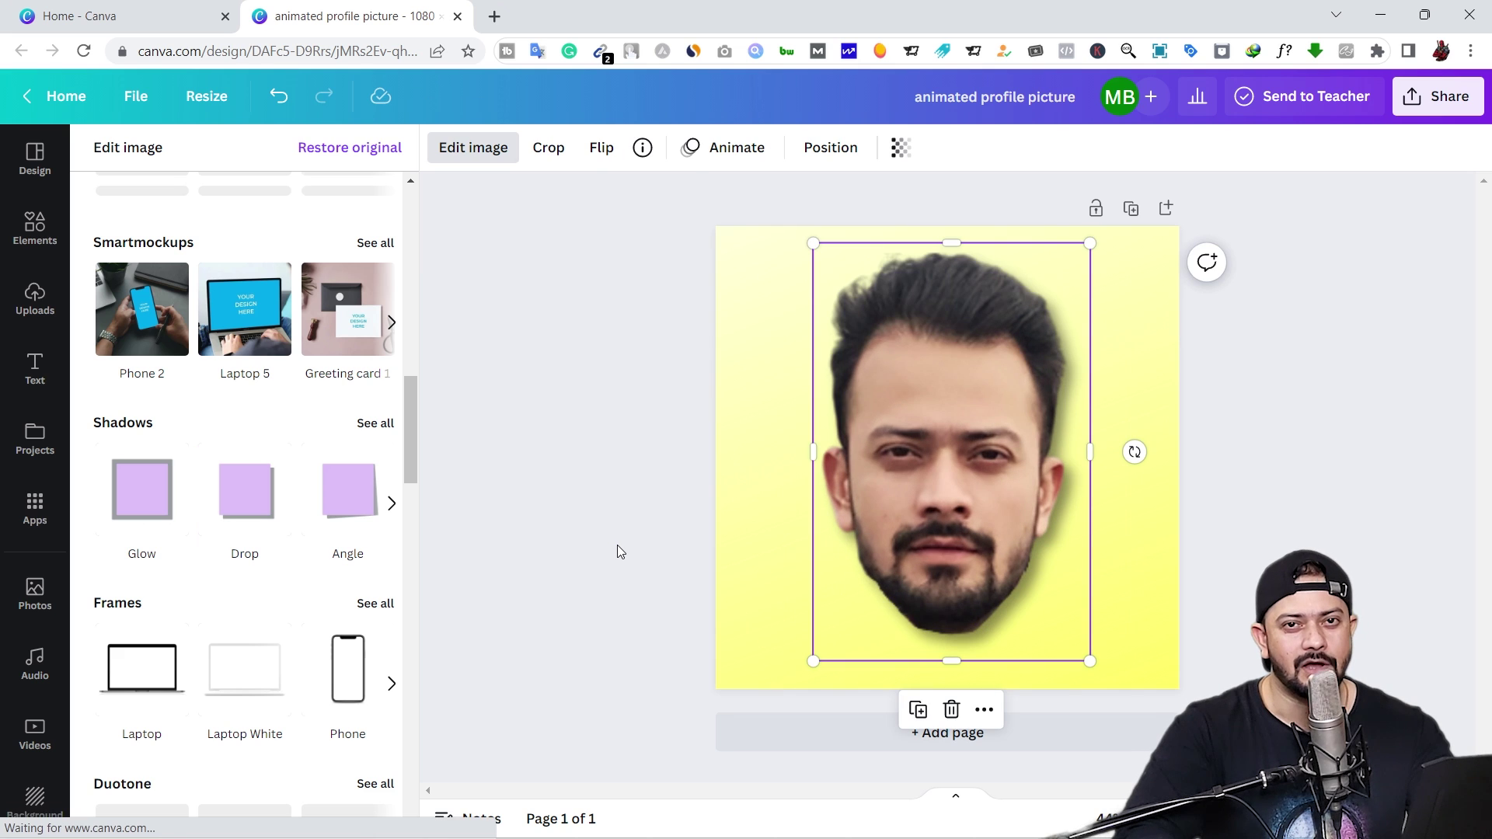
left_click(942, 534)
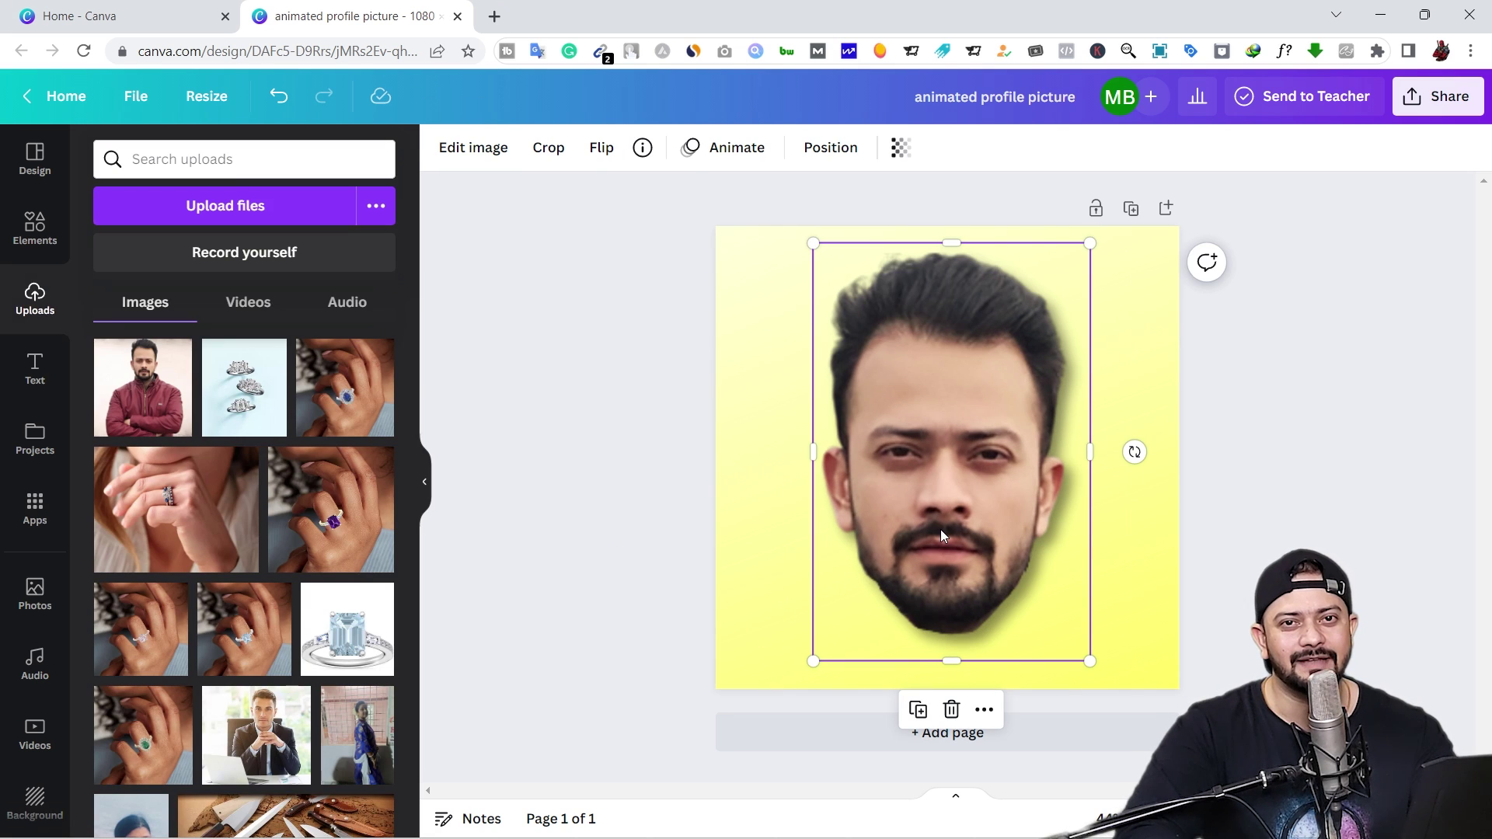
left_click(684, 539)
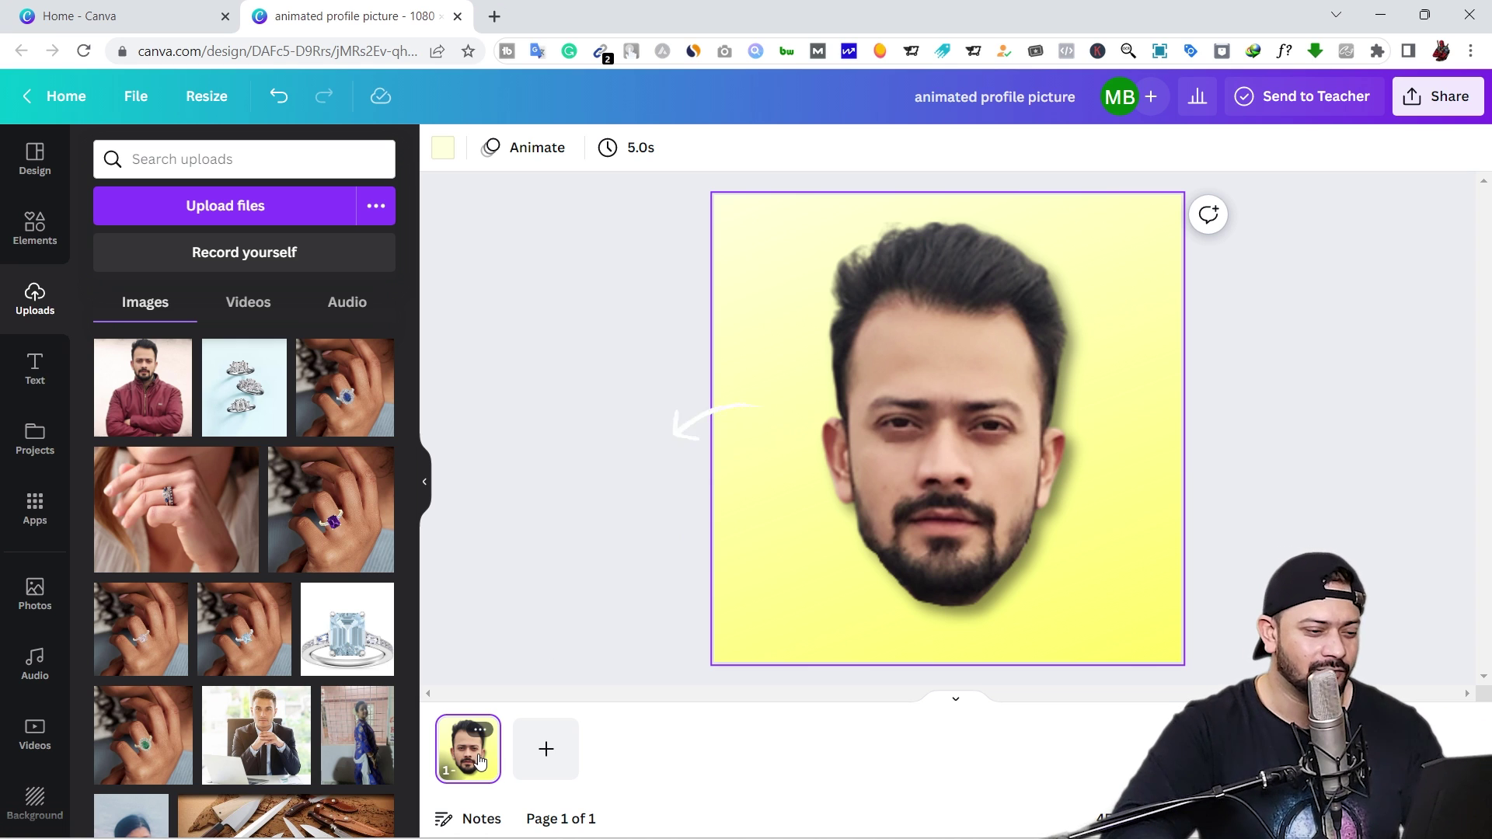
left_click(952, 465)
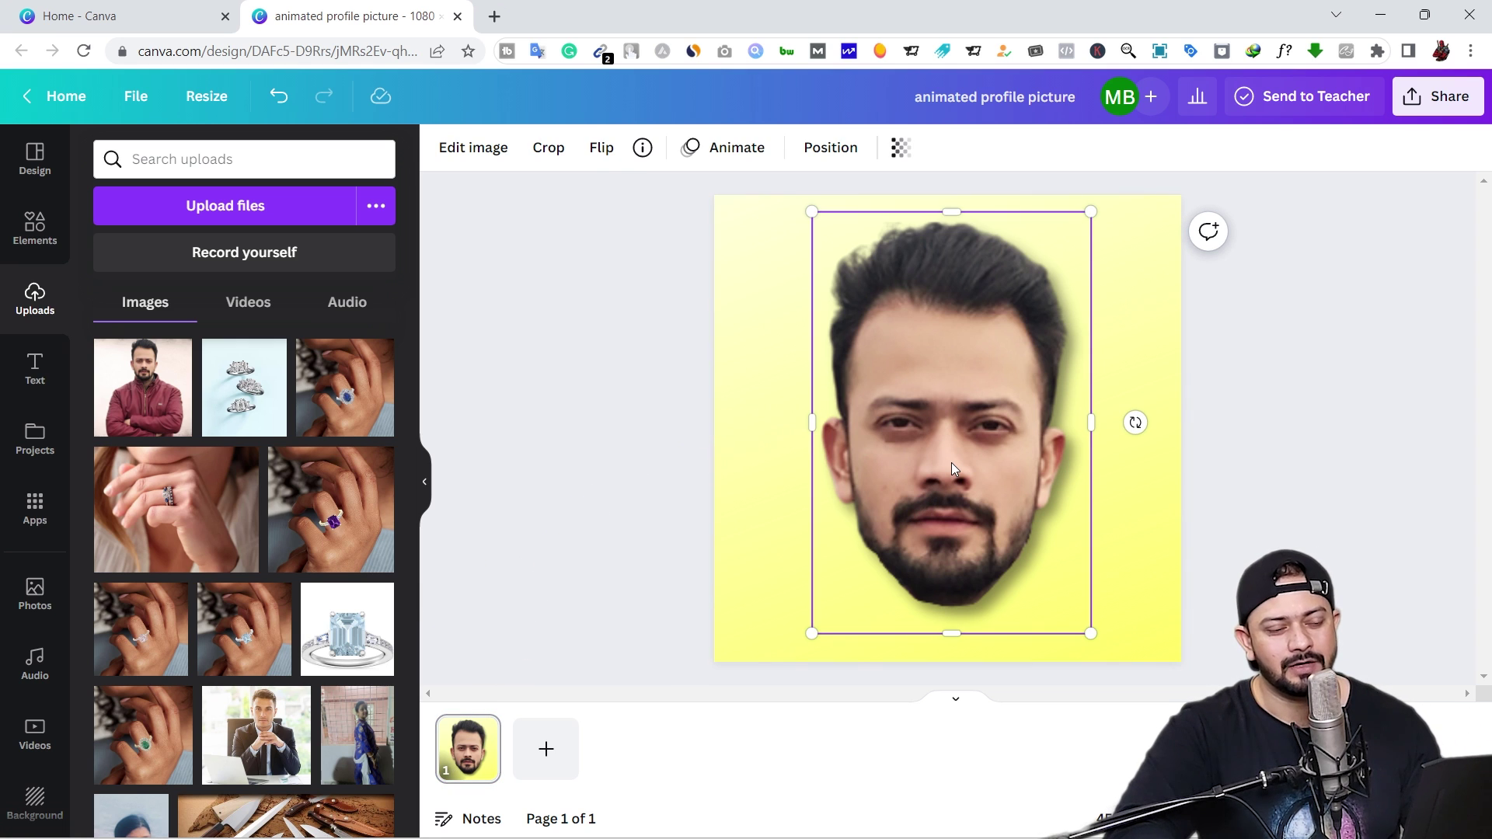
left_click(967, 278)
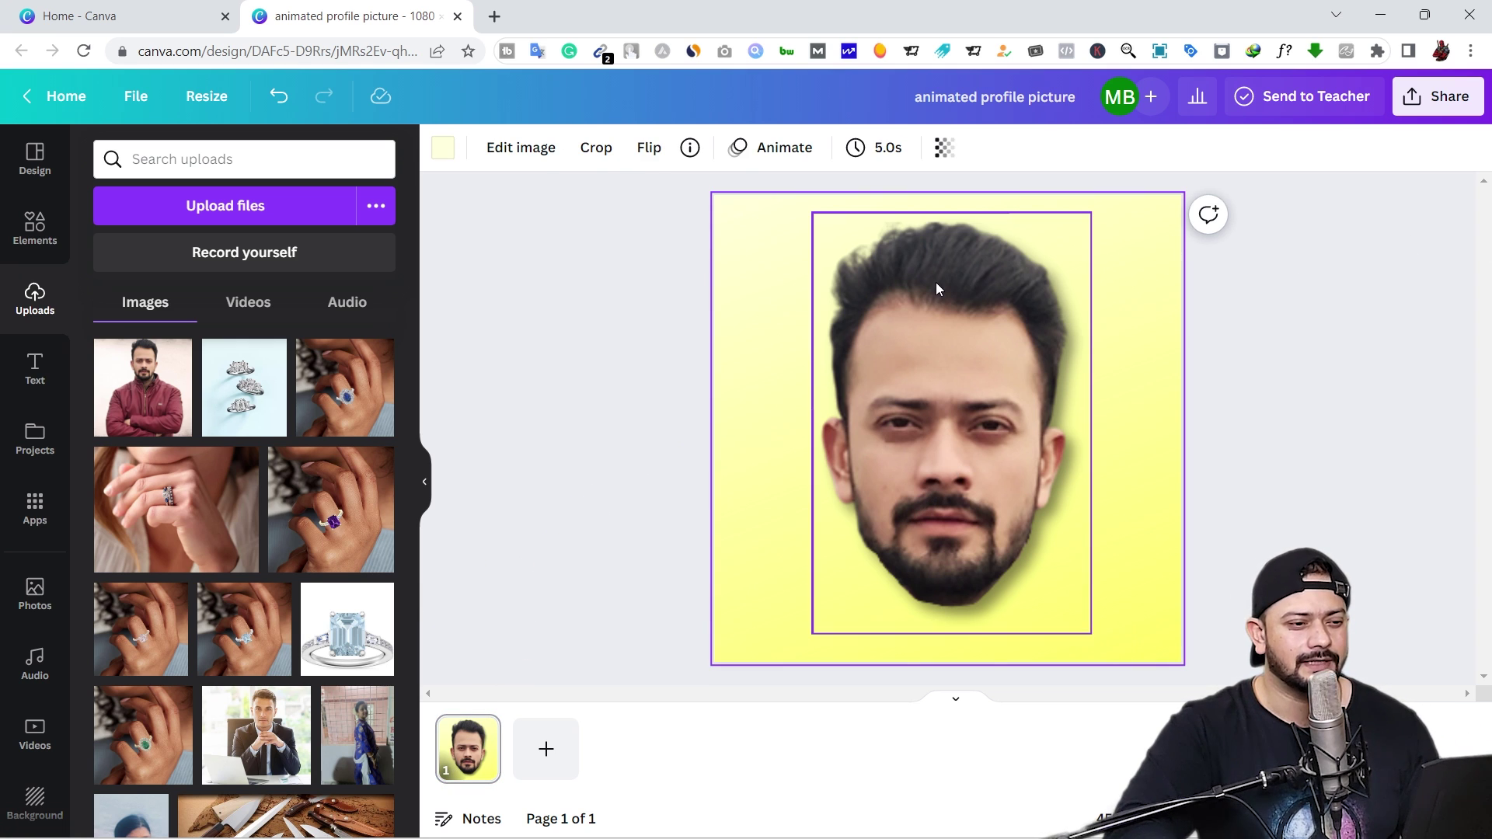
Step: Lock the yellow gradient background from its right-click Lock menu
right_click(768, 281)
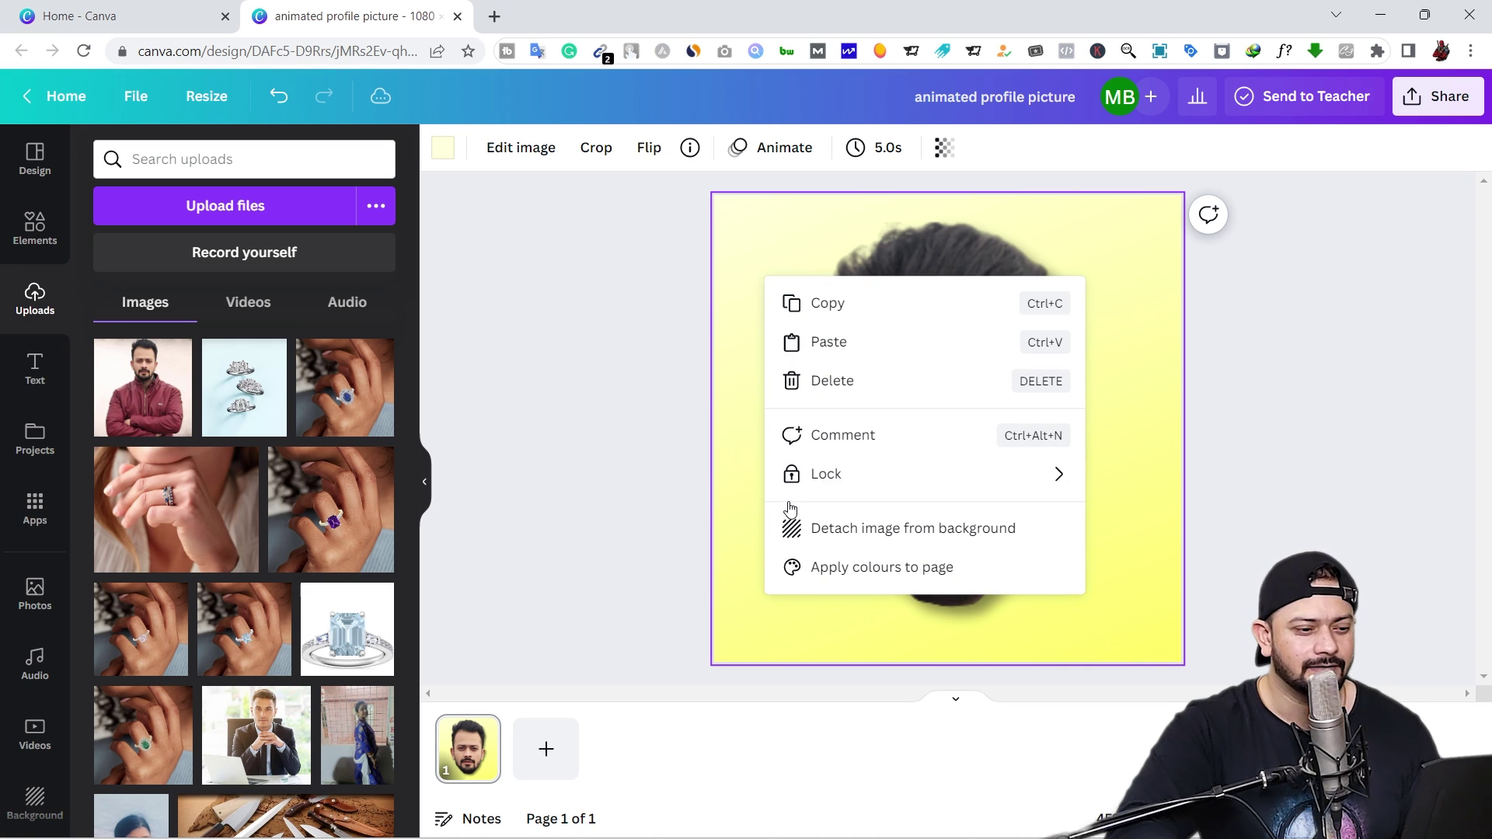
mouse_move(823, 486)
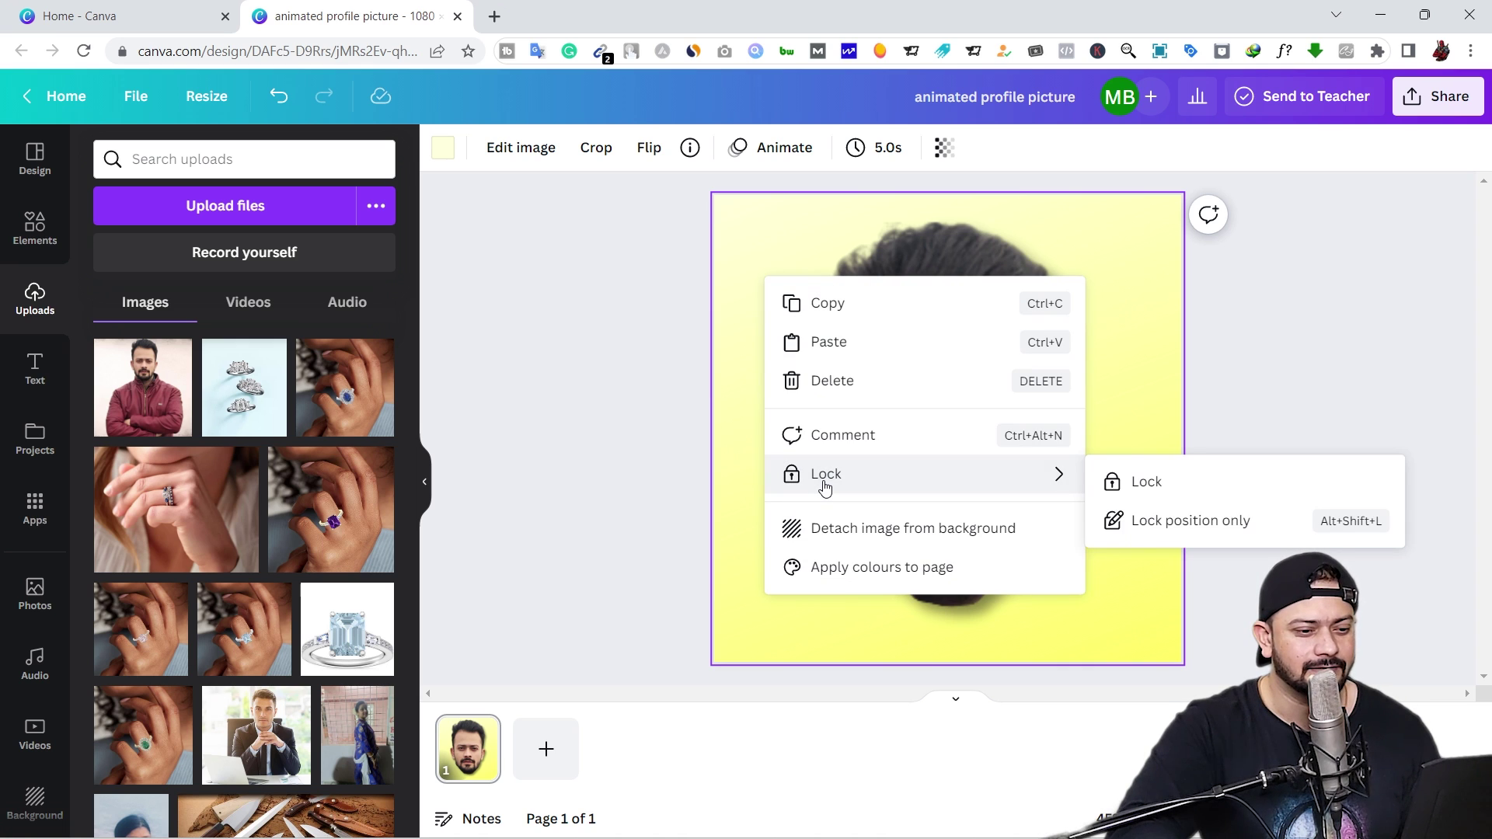
left_click(1158, 490)
left_click(957, 431)
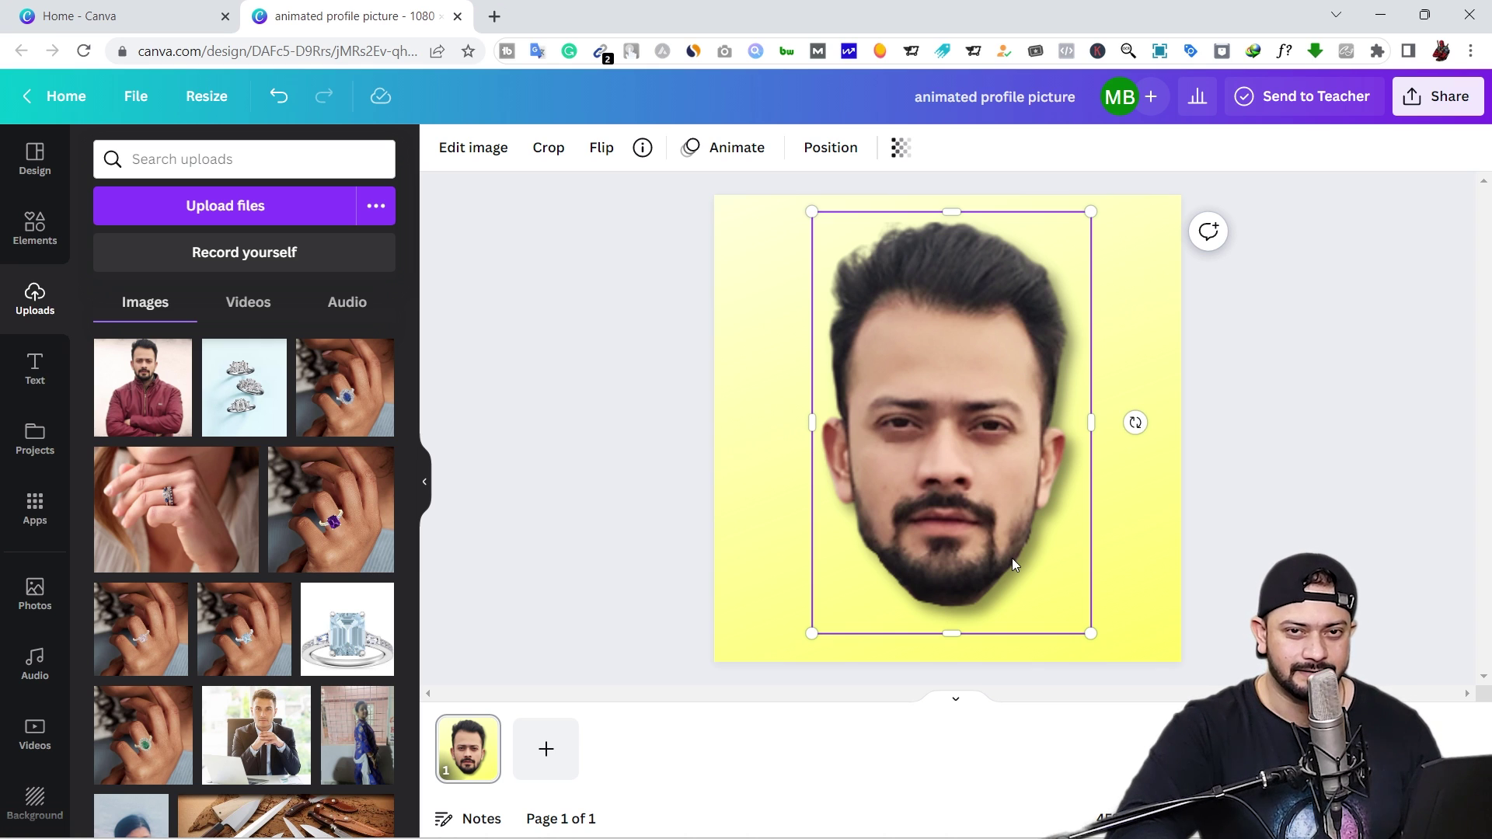
left_click(476, 750)
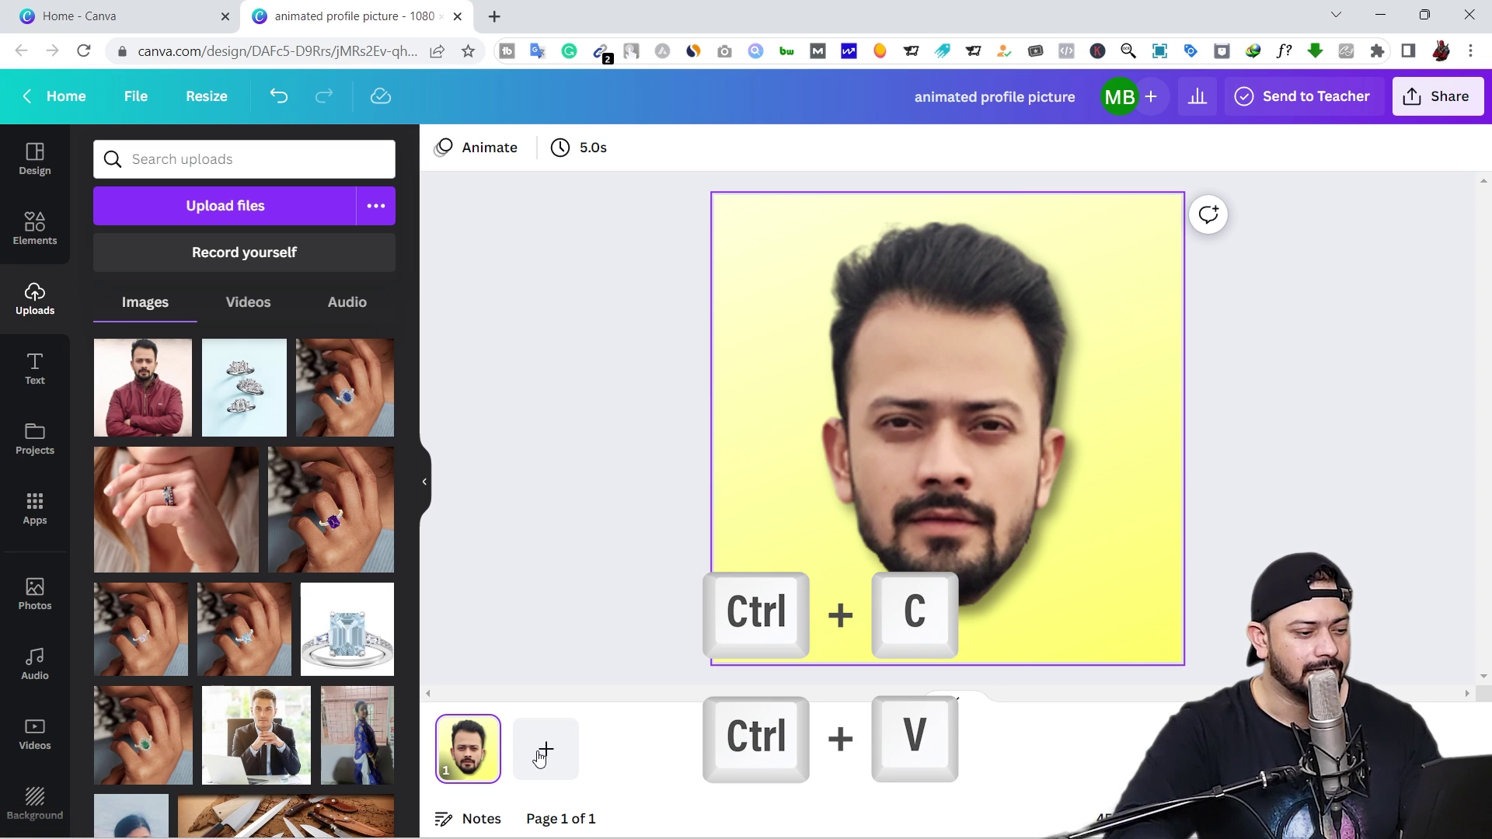
Step: Duplicate the page and tilt its face to about -32°
key("ctrl+c")
key("ctrl+v")
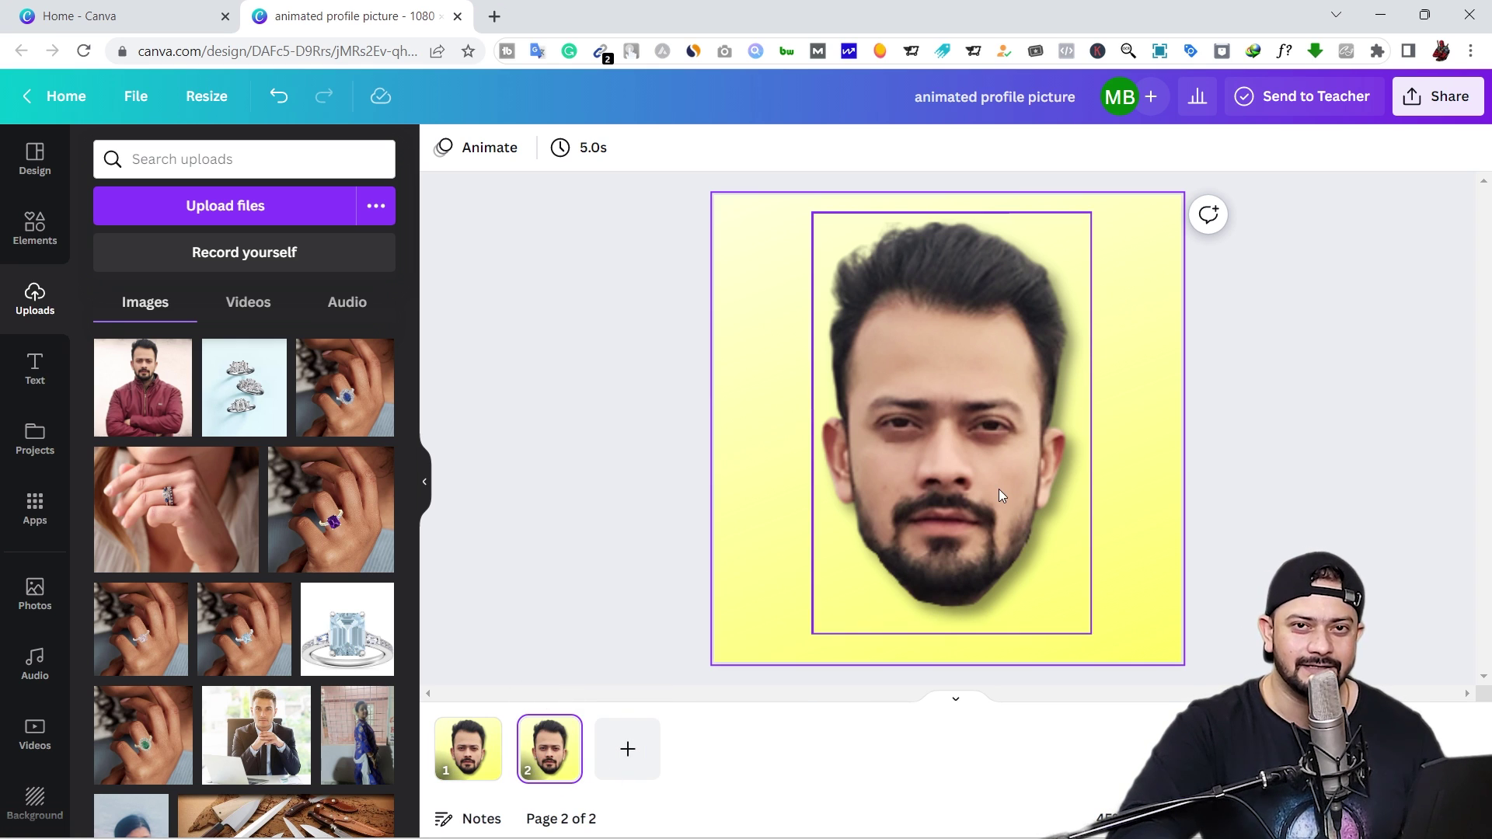
left_click(961, 489)
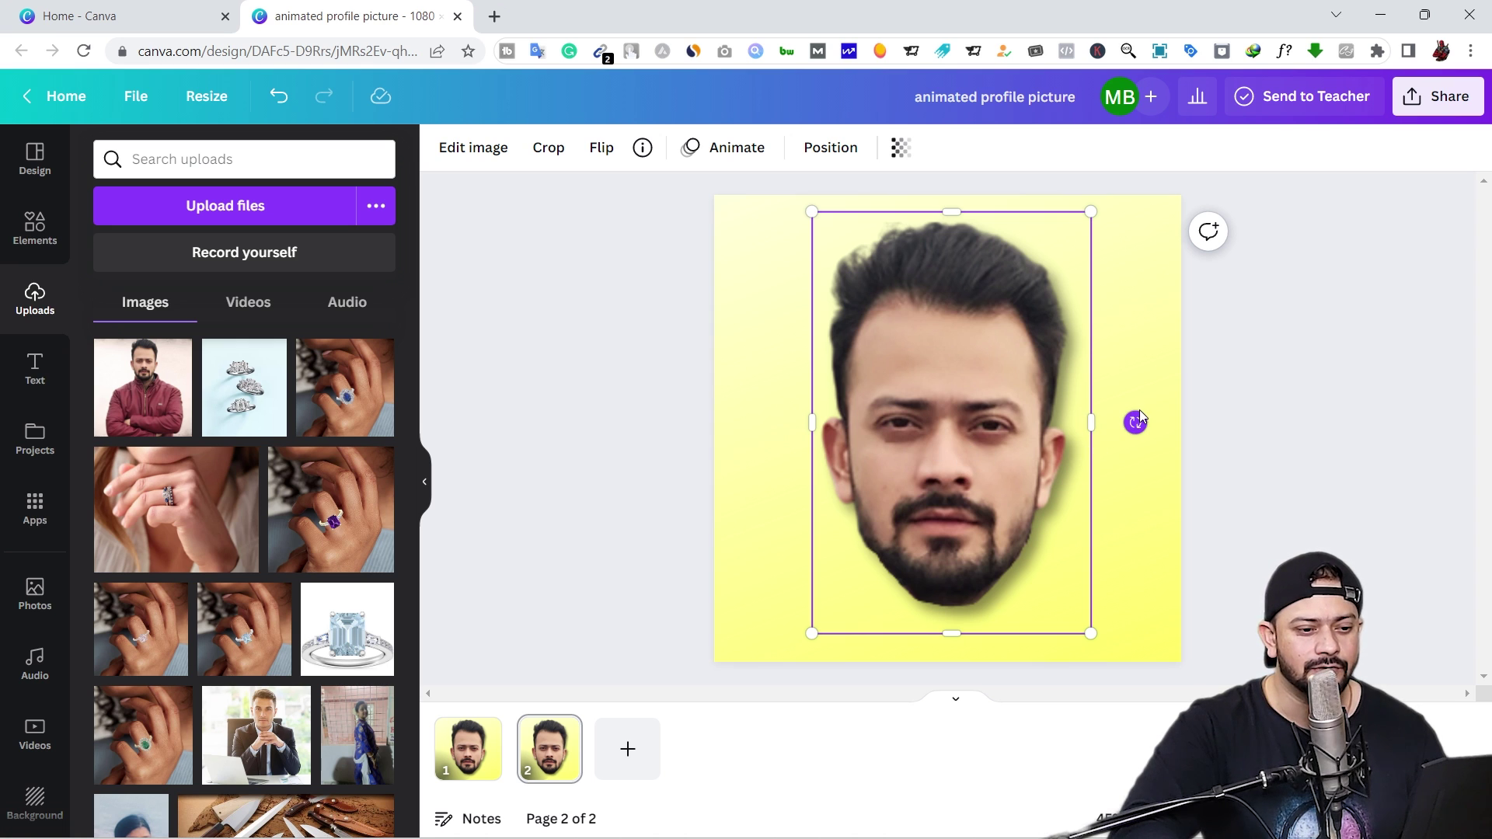
left_click_drag(1140, 412, 1108, 460)
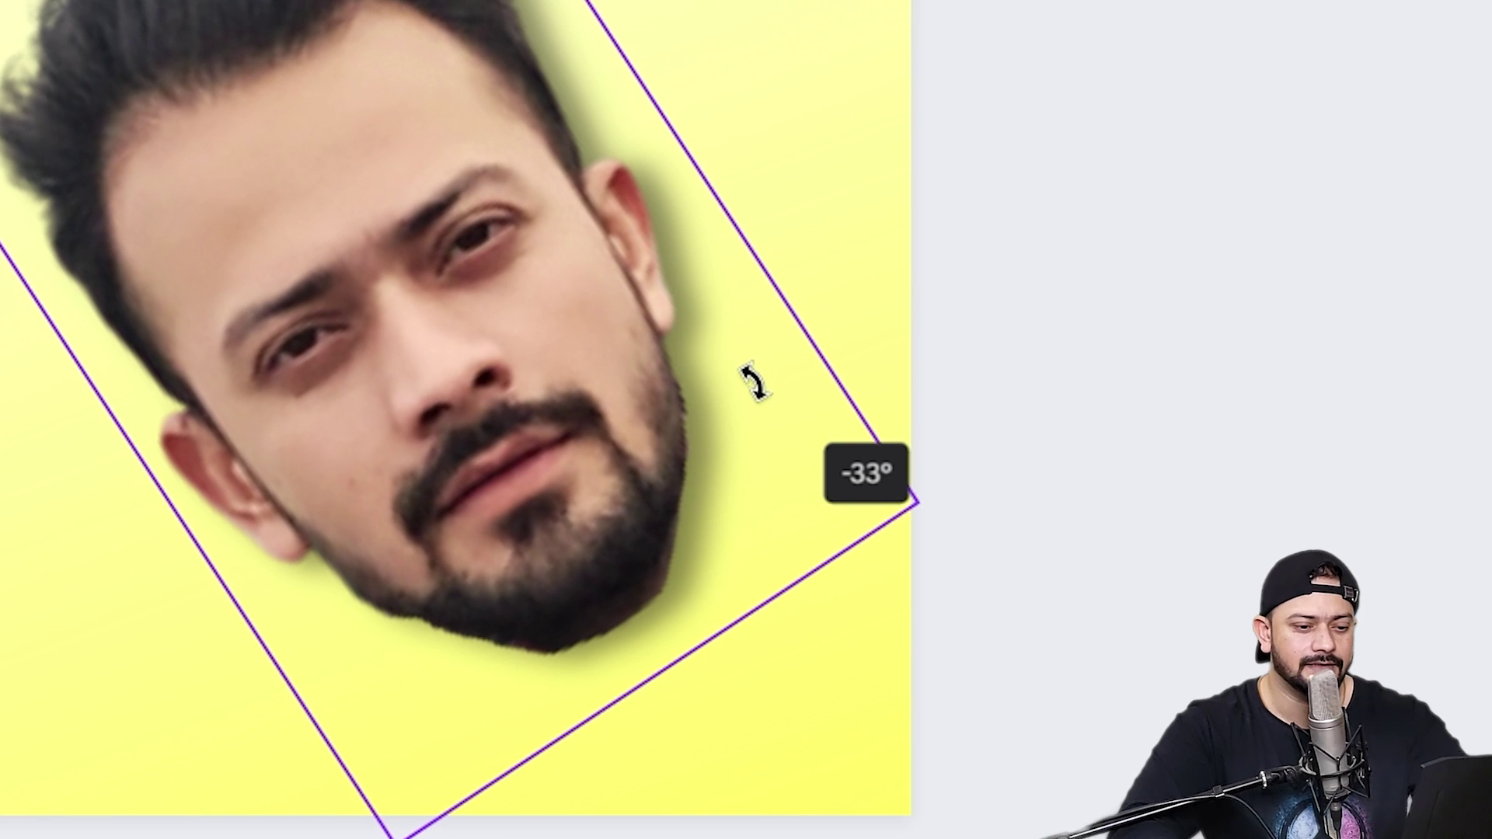
left_click_drag(752, 381, 768, 429)
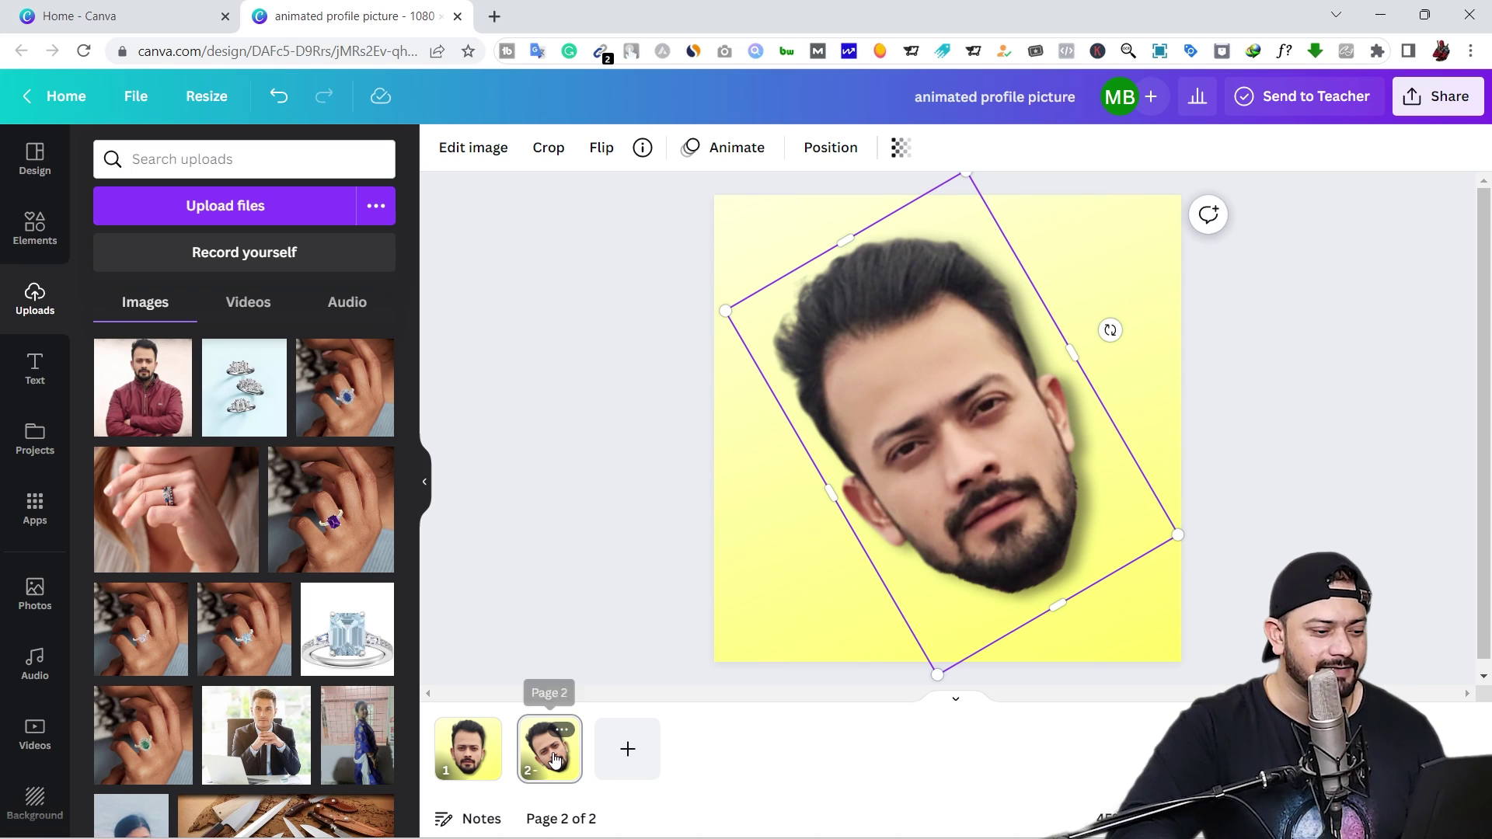
Step: Duplicate page 1 and move the tilted-face page into second position
left_click(467, 750)
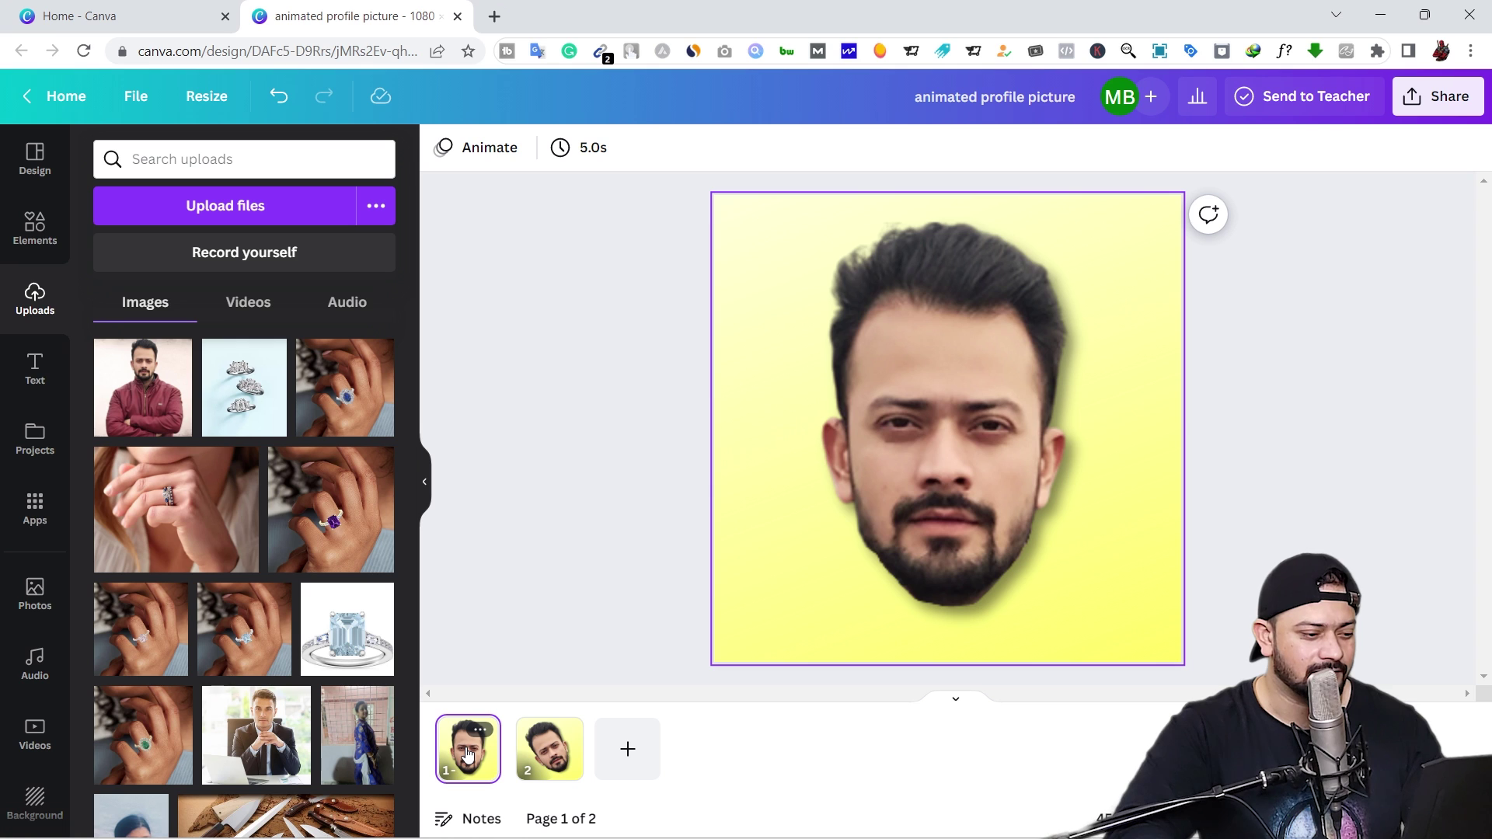
left_click(627, 768)
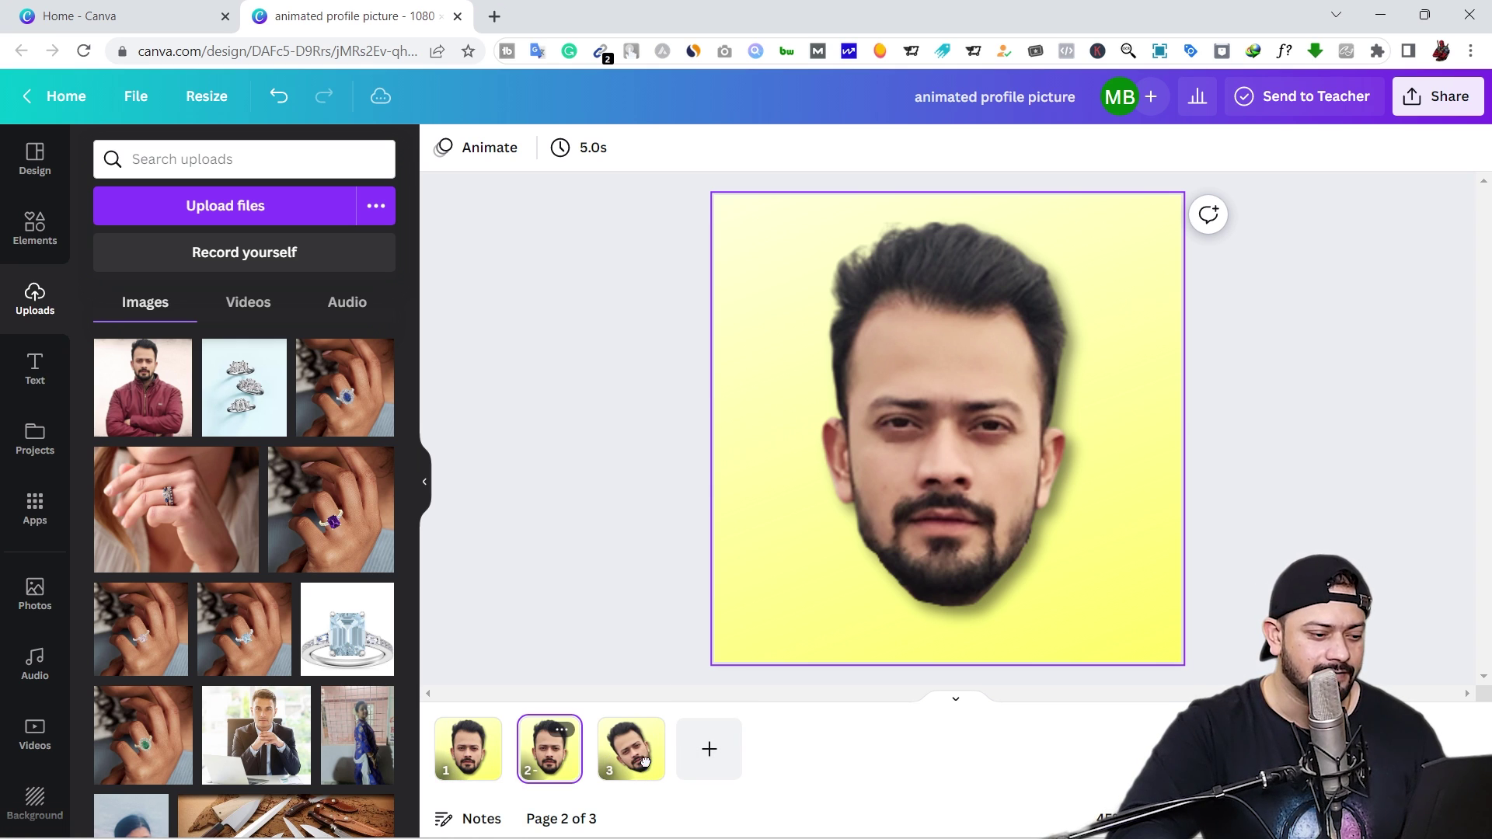
mouse_move(562, 752)
left_mouse_down()
mouse_move(522, 746)
mouse_move(544, 750)
left_mouse_up()
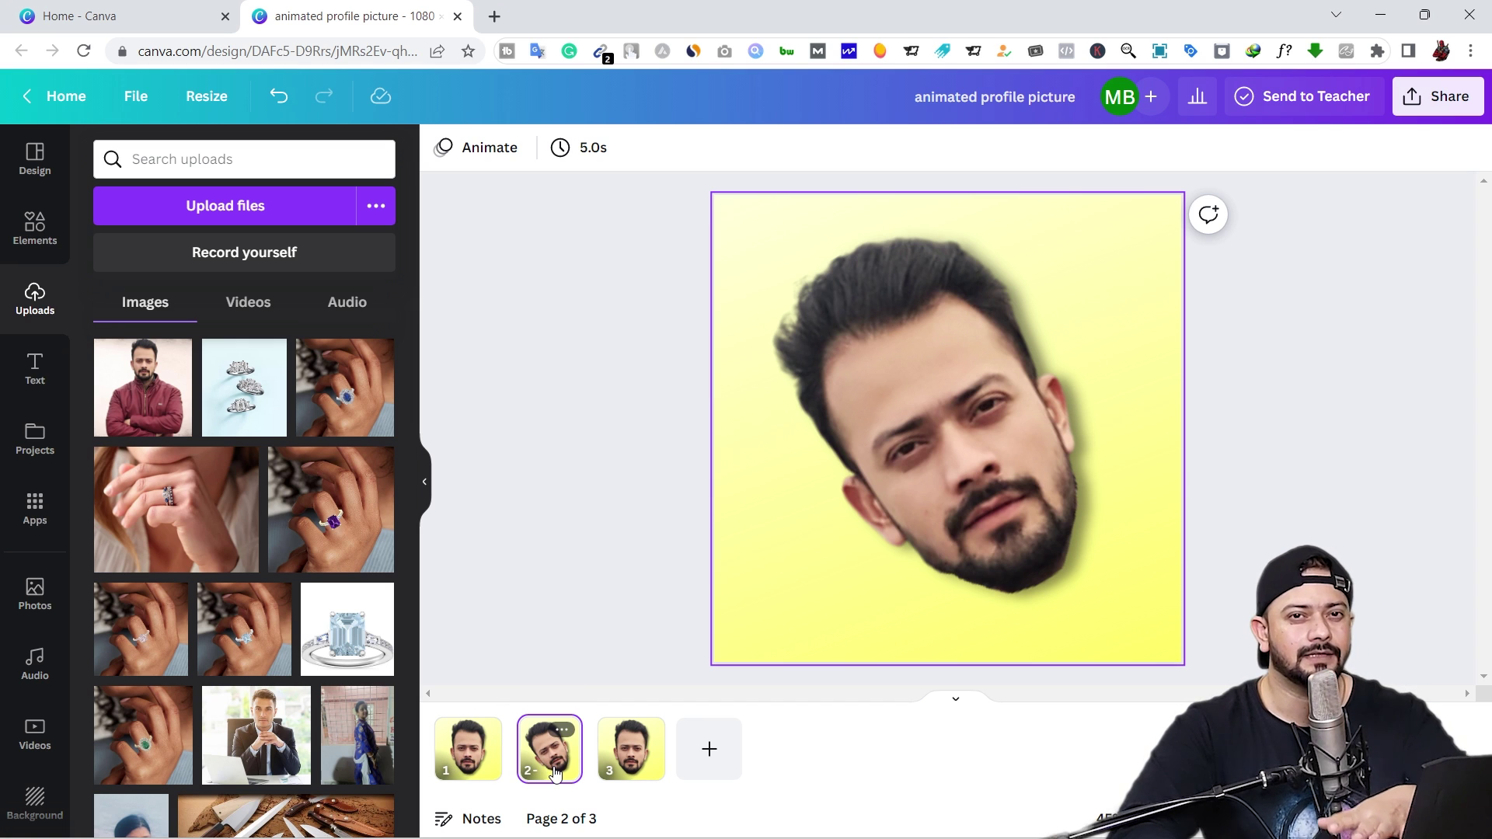
Step: Duplicate page 3 as page 4 and tilt its head about 40°
left_click(633, 758)
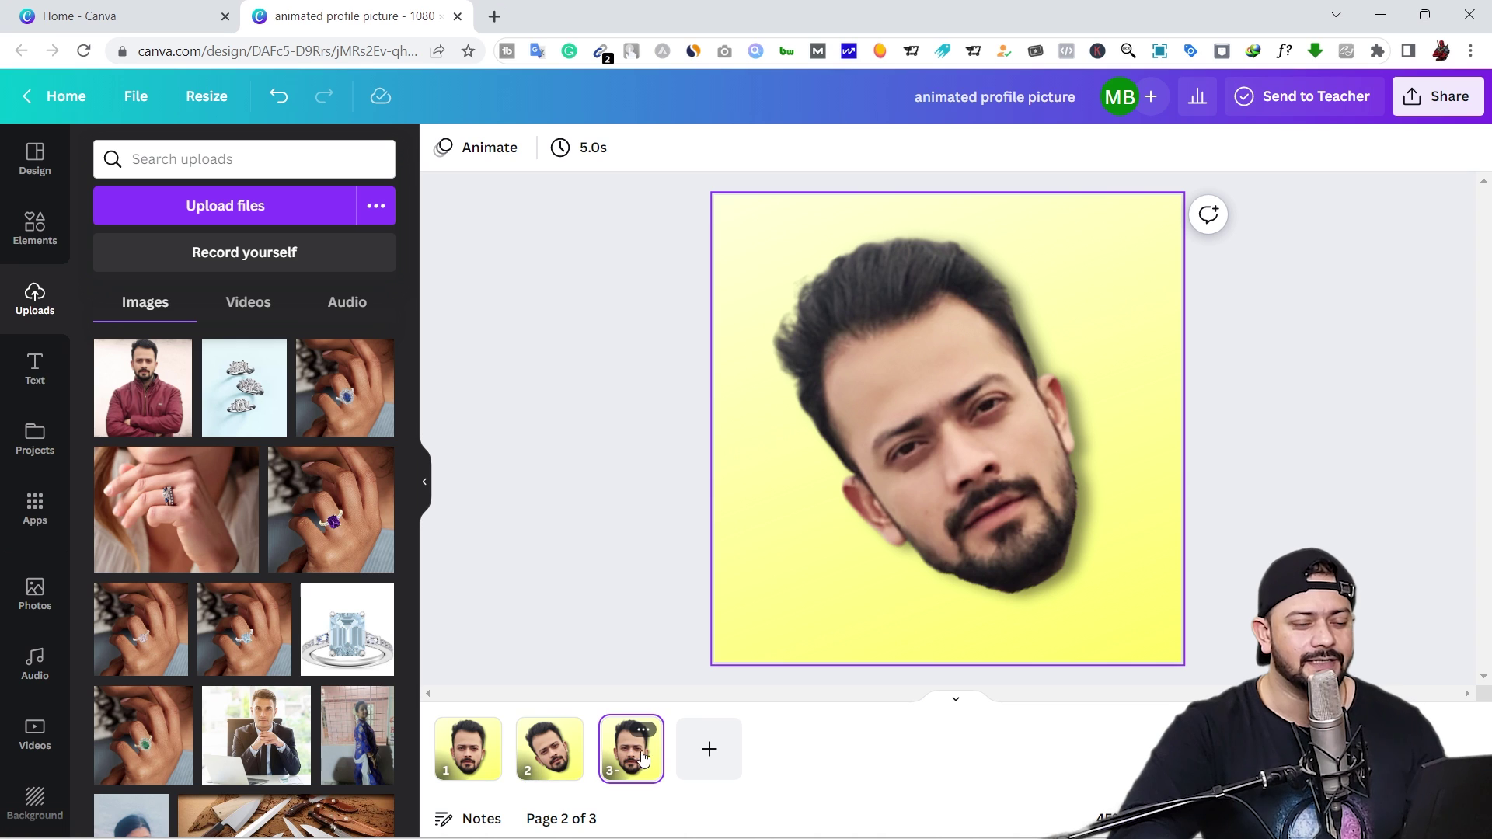
key("ctrl+z")
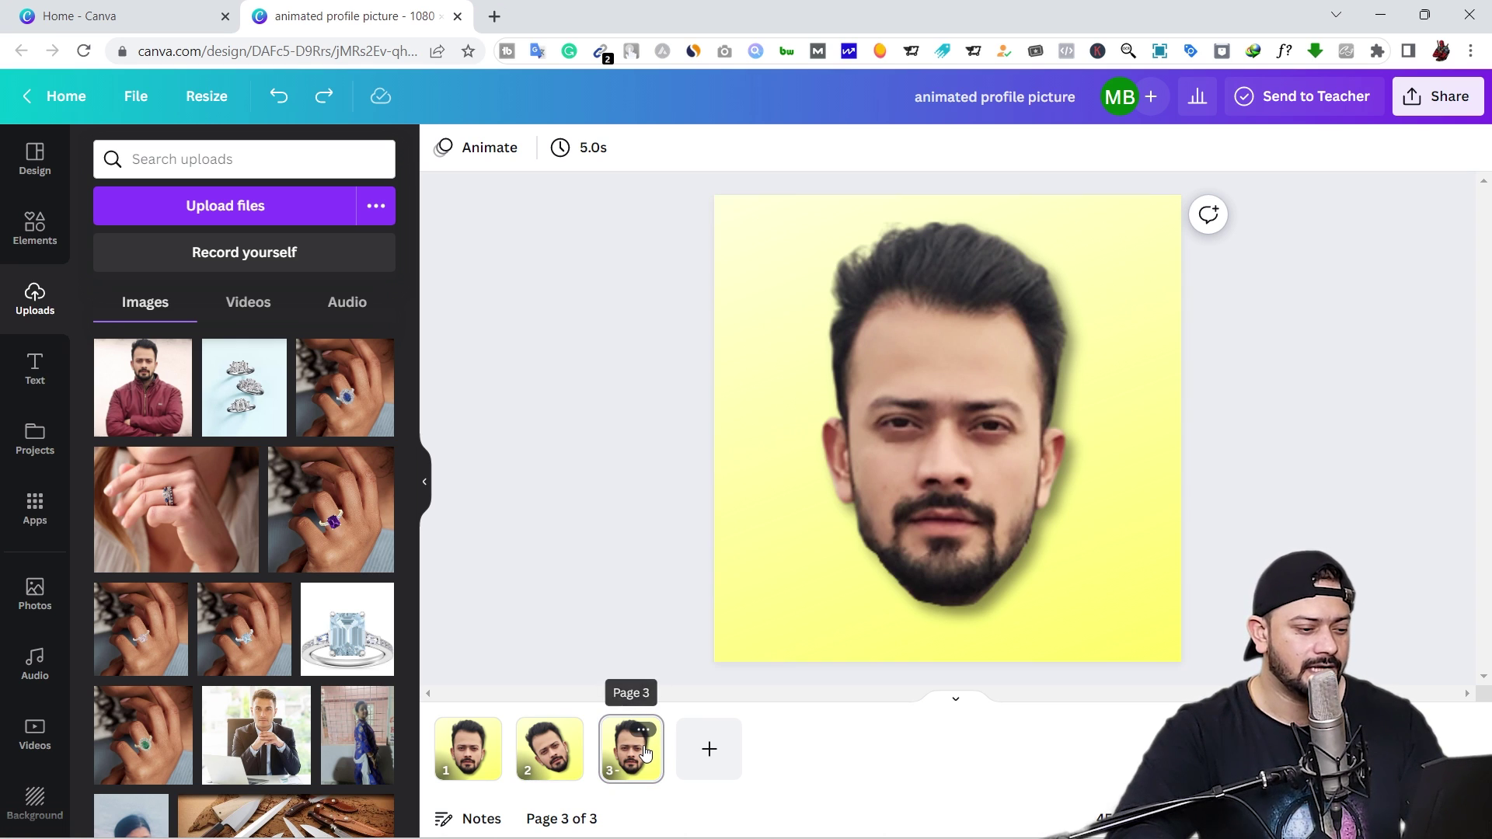
key("ctrl+y")
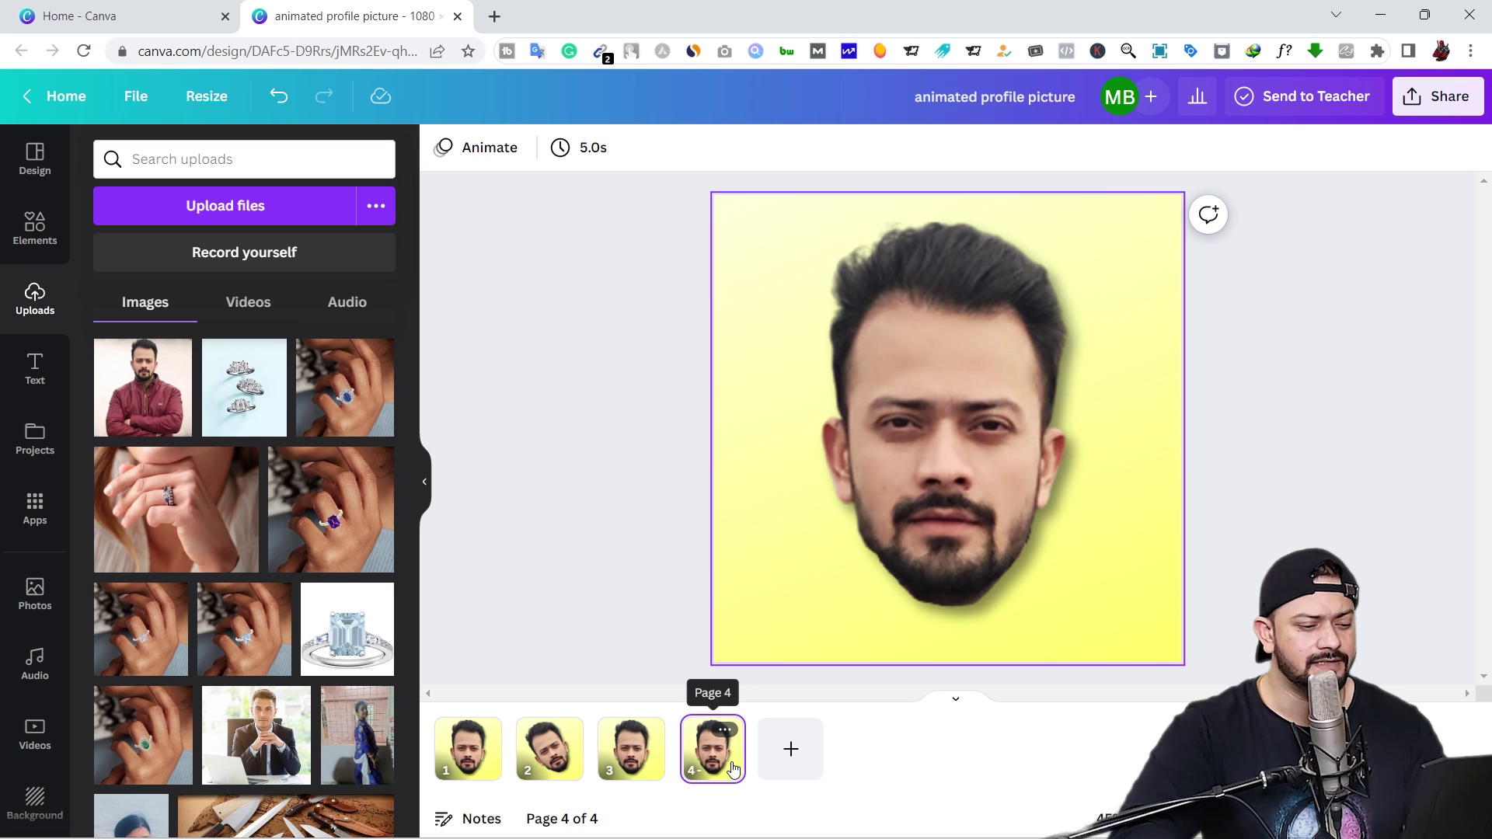
left_click(925, 515)
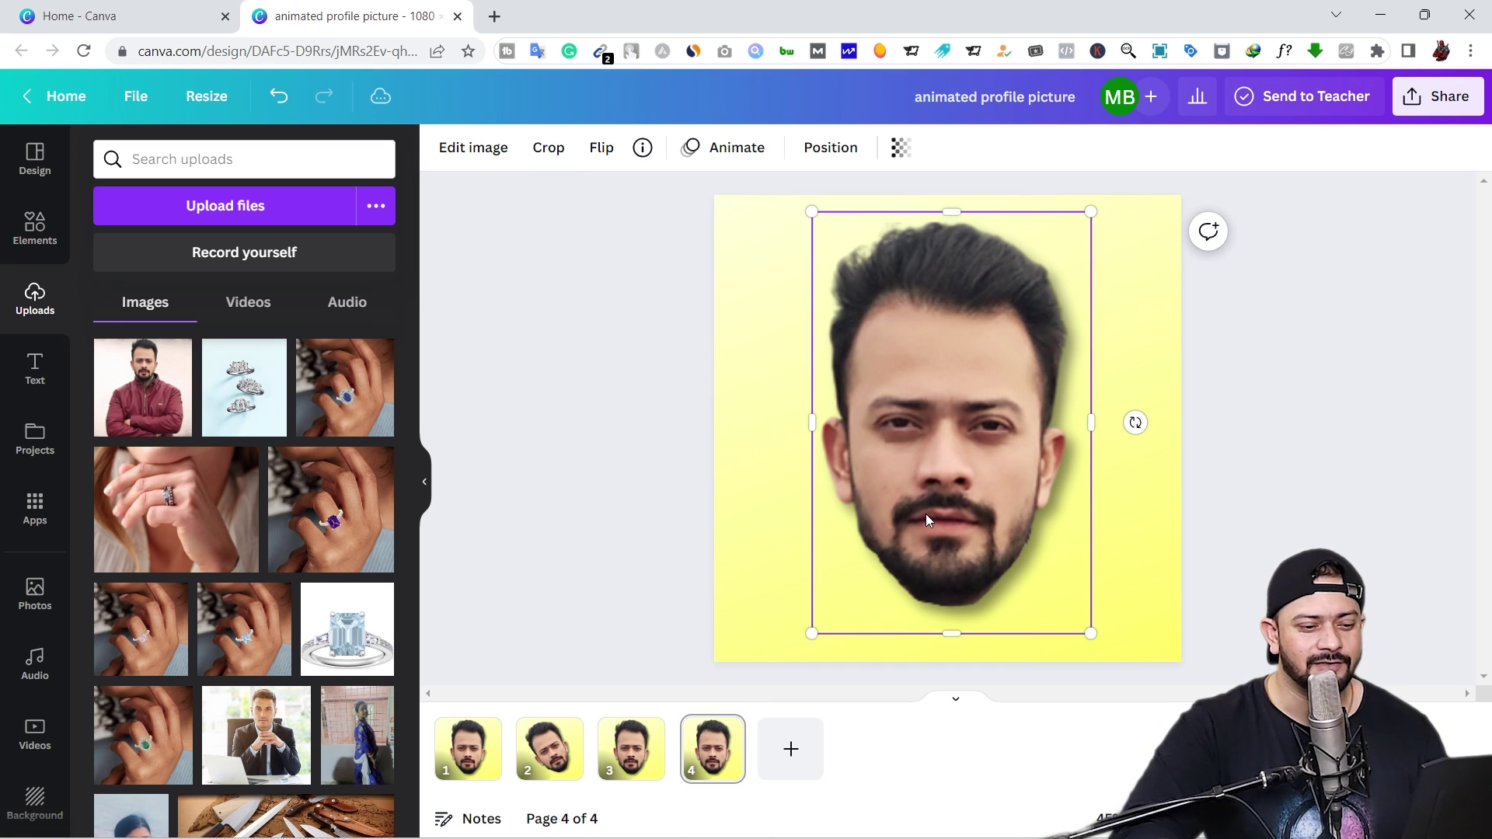
left_click_drag(1136, 422, 961, 457)
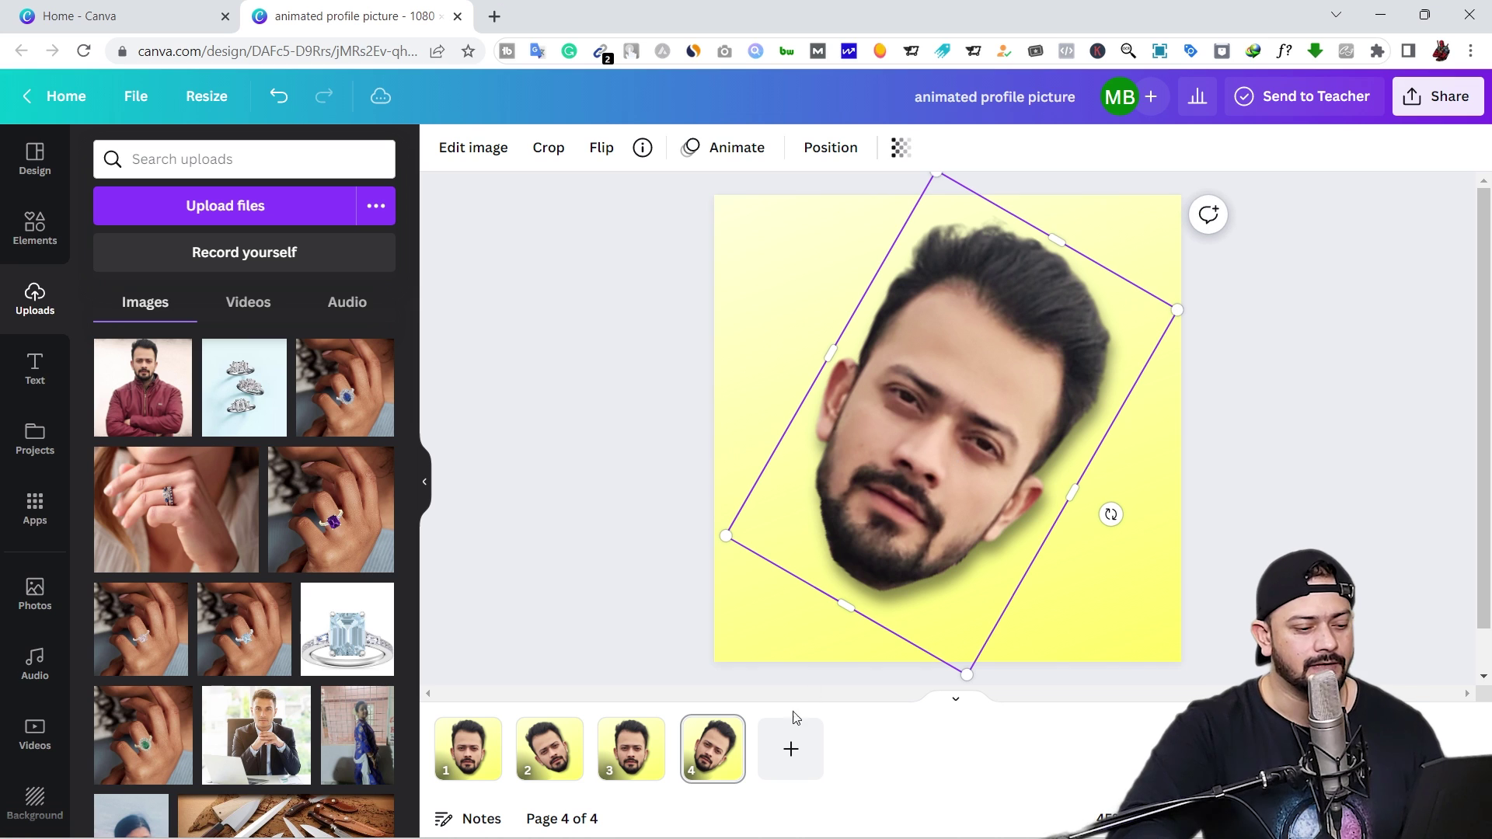
Step: Duplicate page 4 with Ctrl+D and rotate the head on page 5 to about 78°
left_click(711, 748)
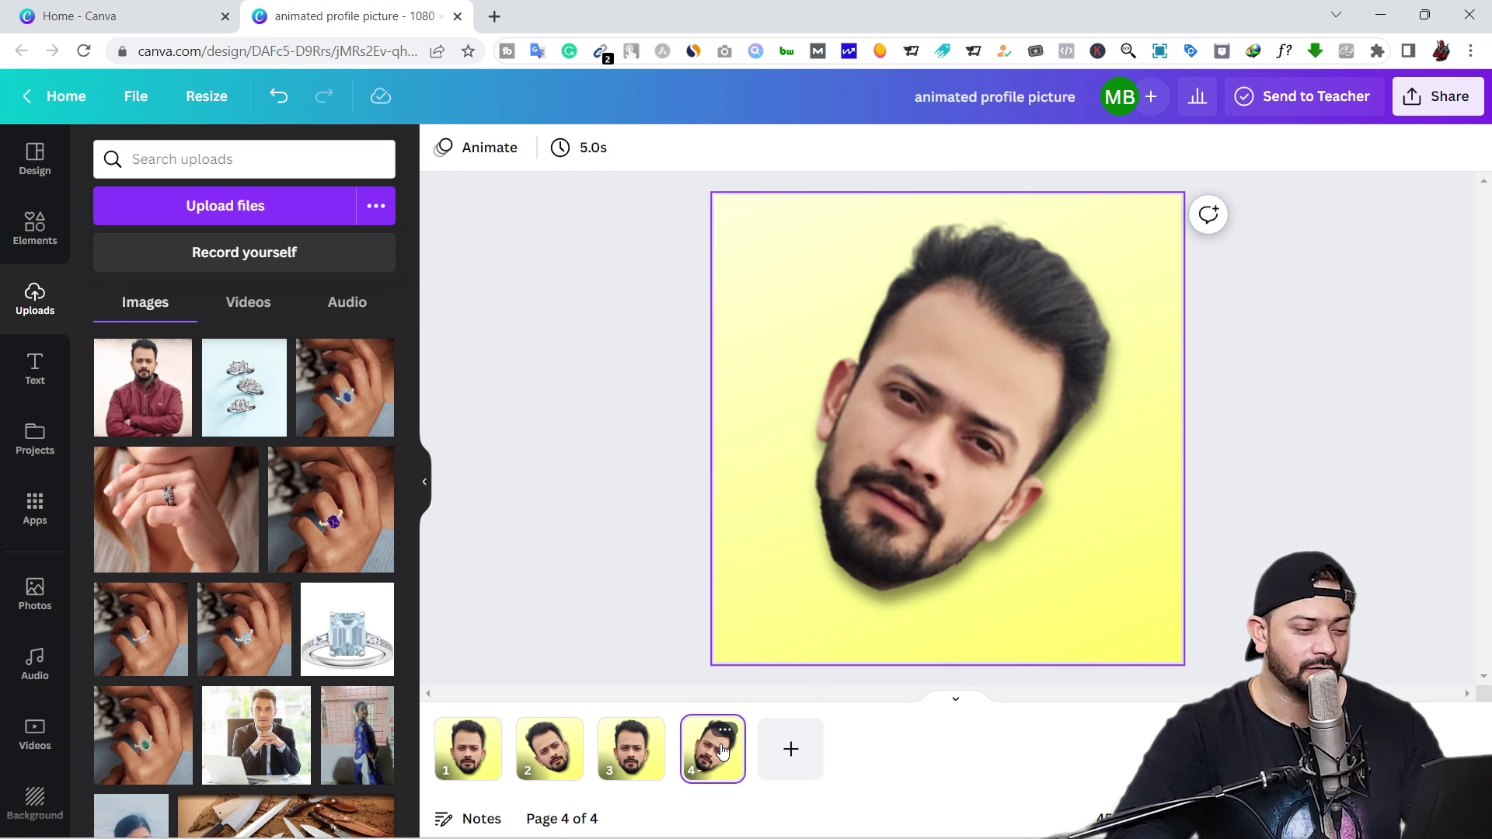
key("ctrl+d")
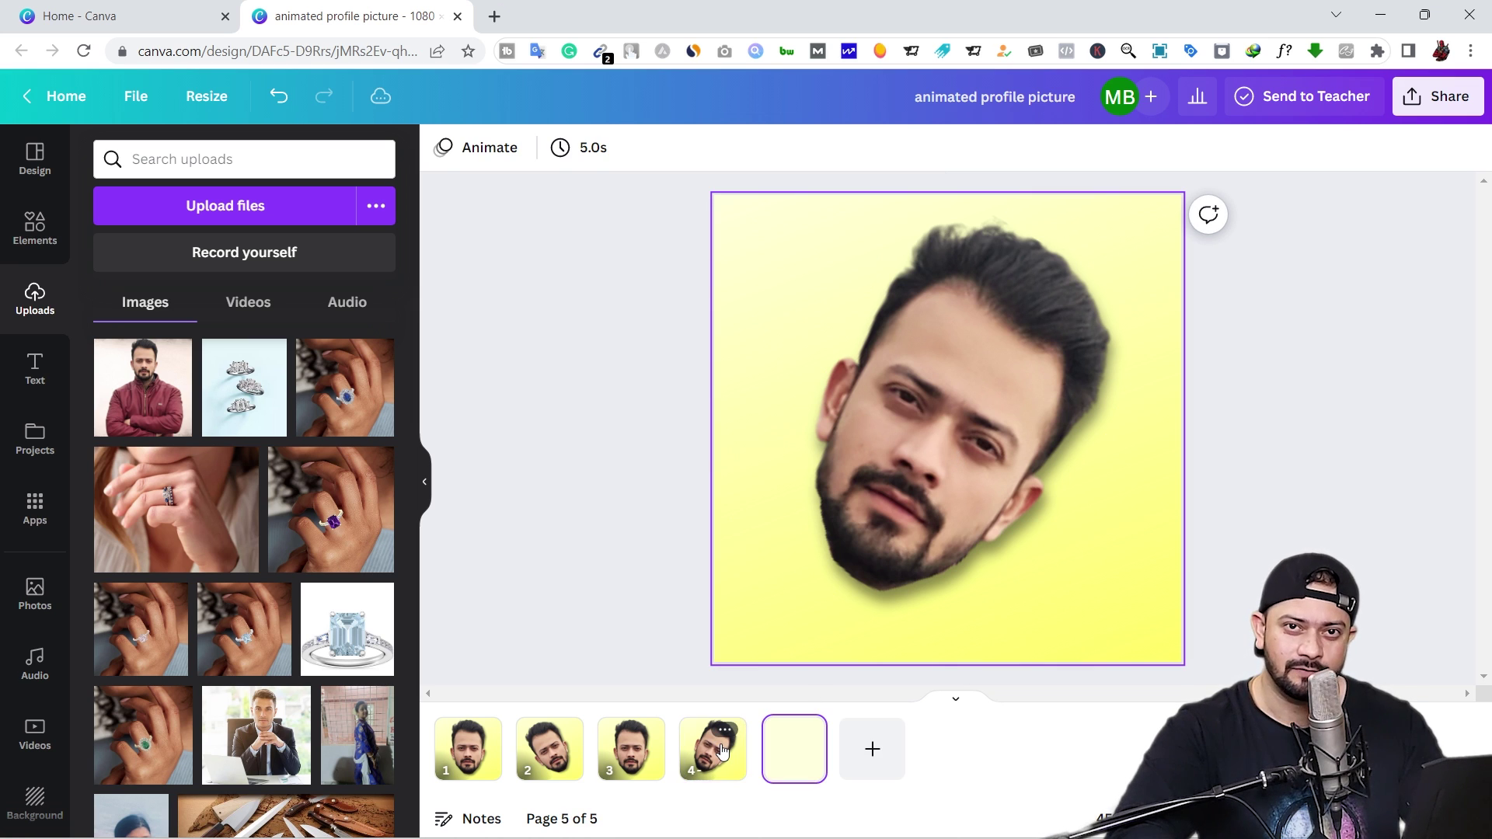
left_click(894, 544)
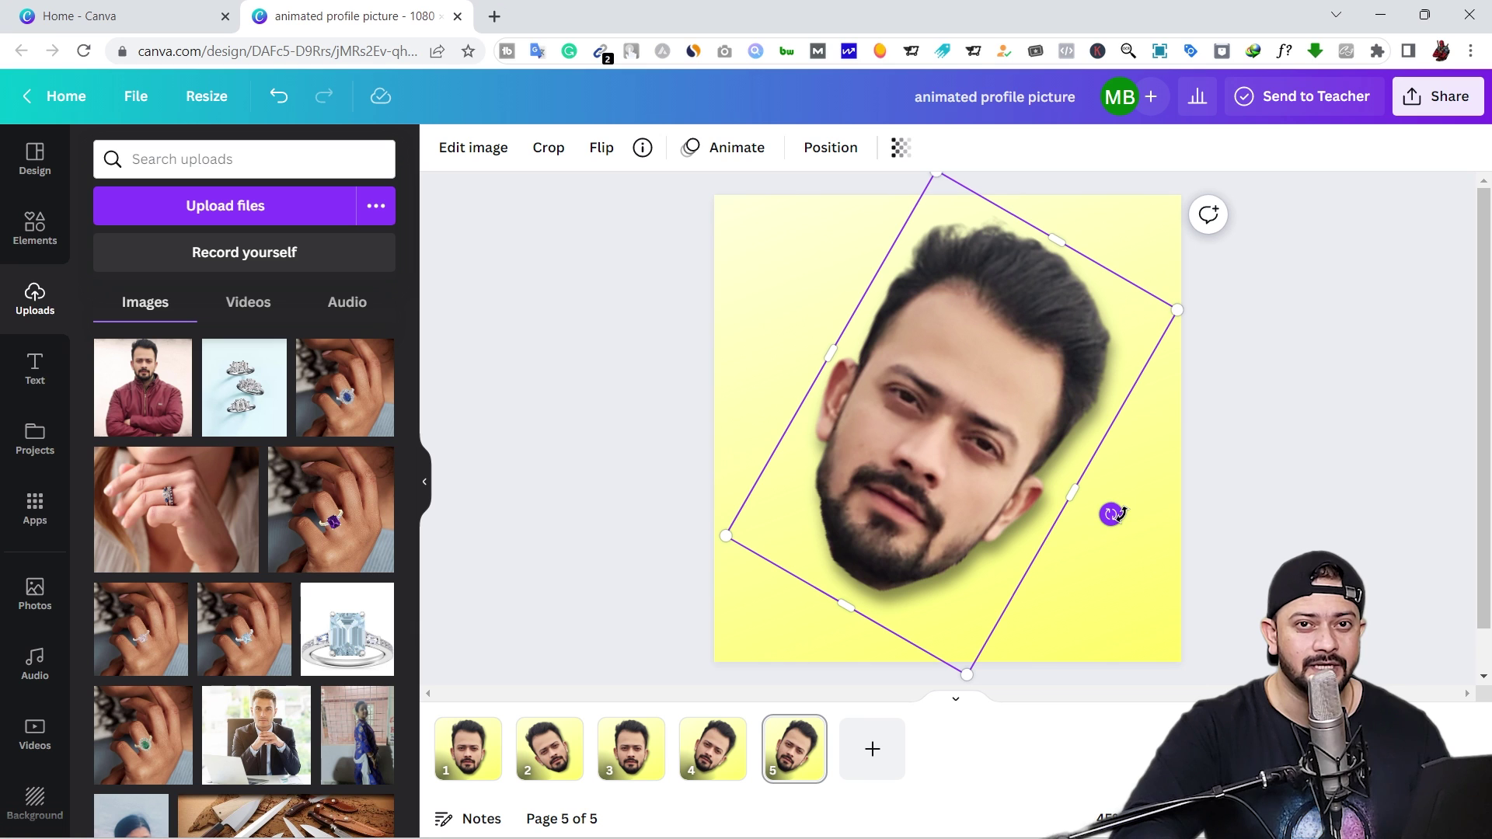
left_click_drag(1111, 514, 919, 516)
left_click(807, 748)
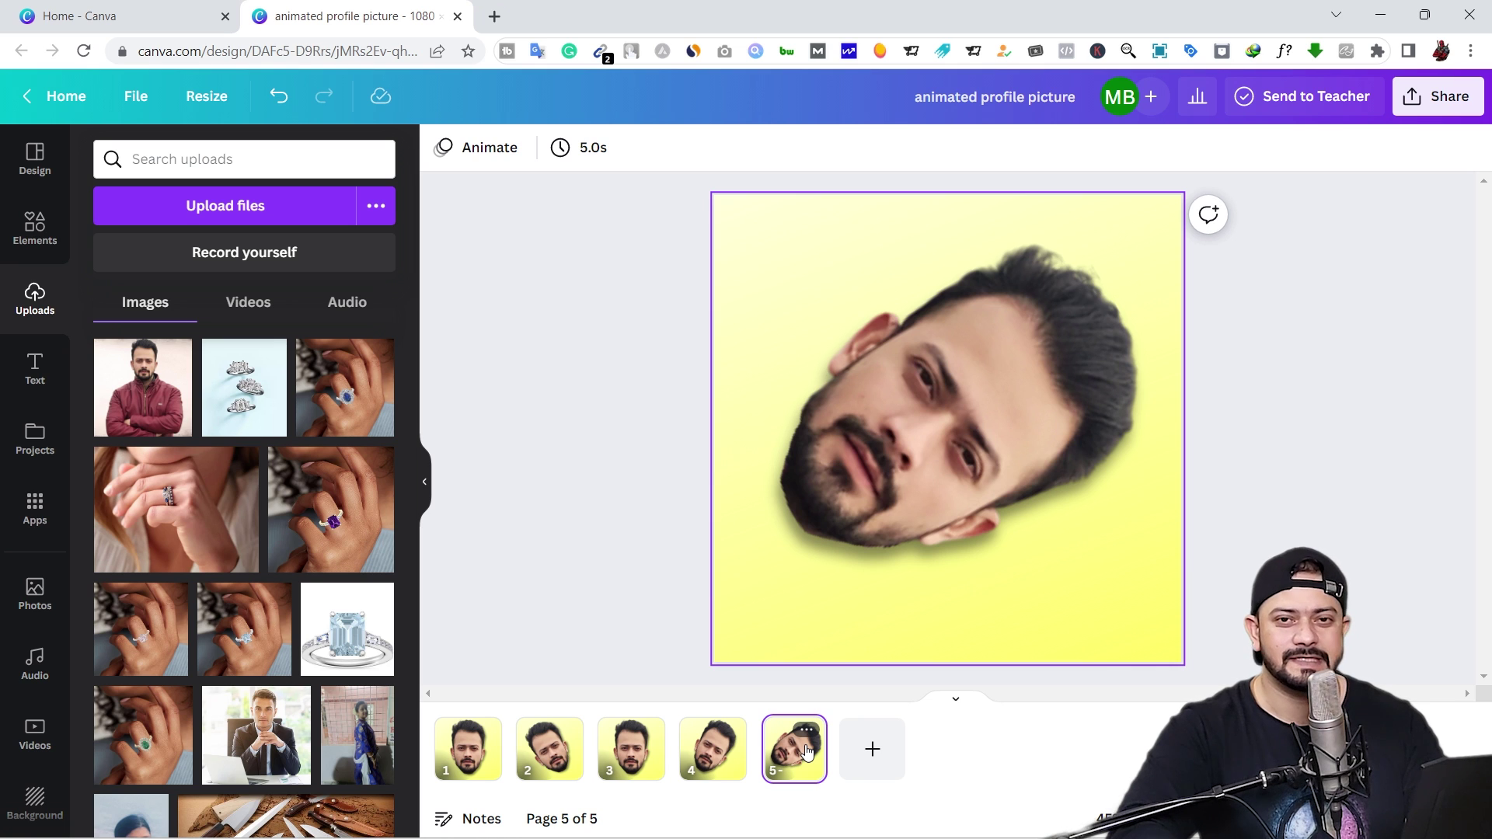
Step: Duplicate page 5 as page 6 and rotate its head to about 90°
key("ctrl+d")
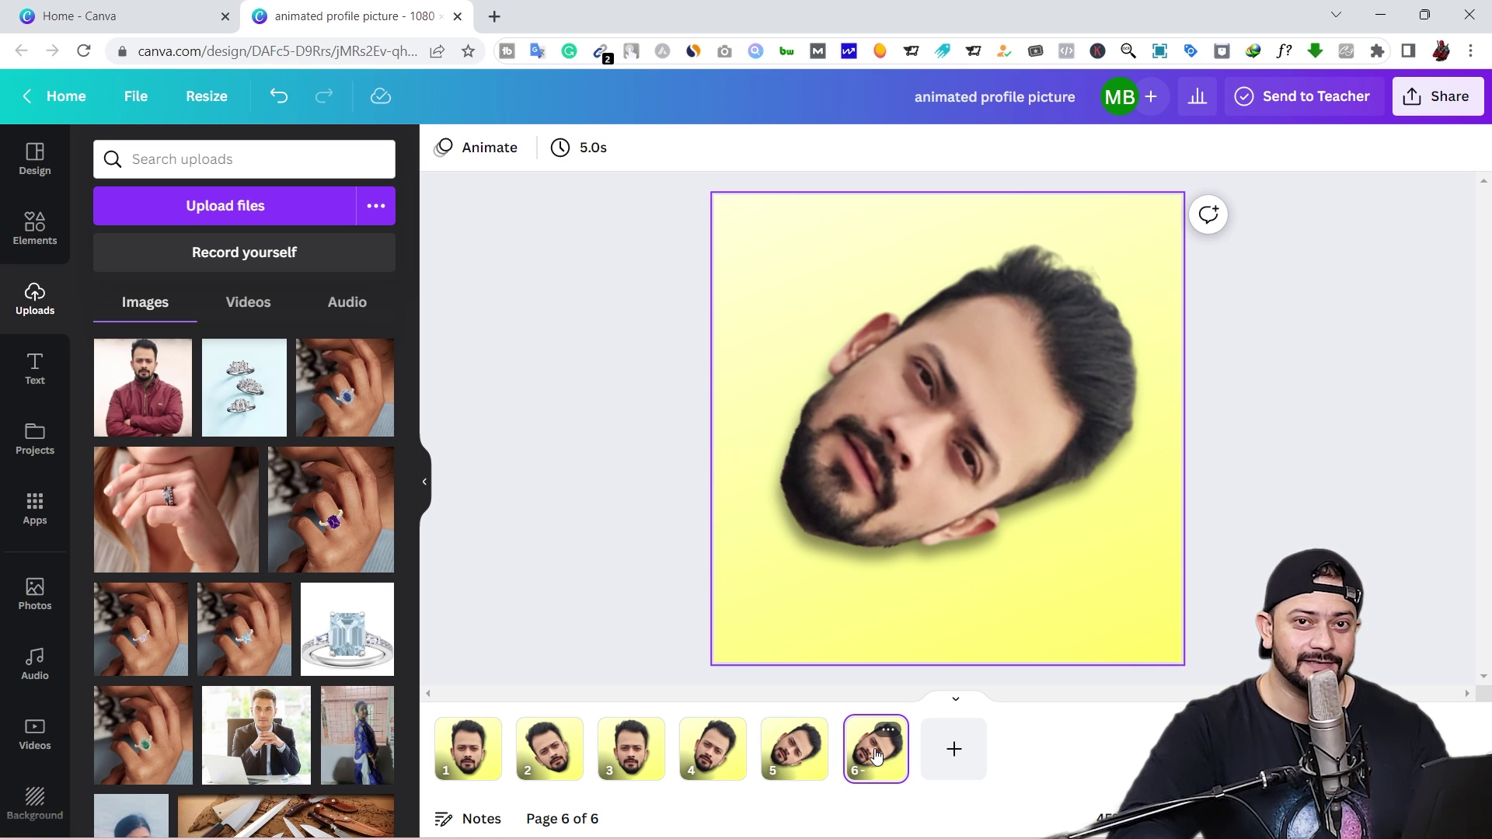
left_click_drag(902, 666, 873, 486)
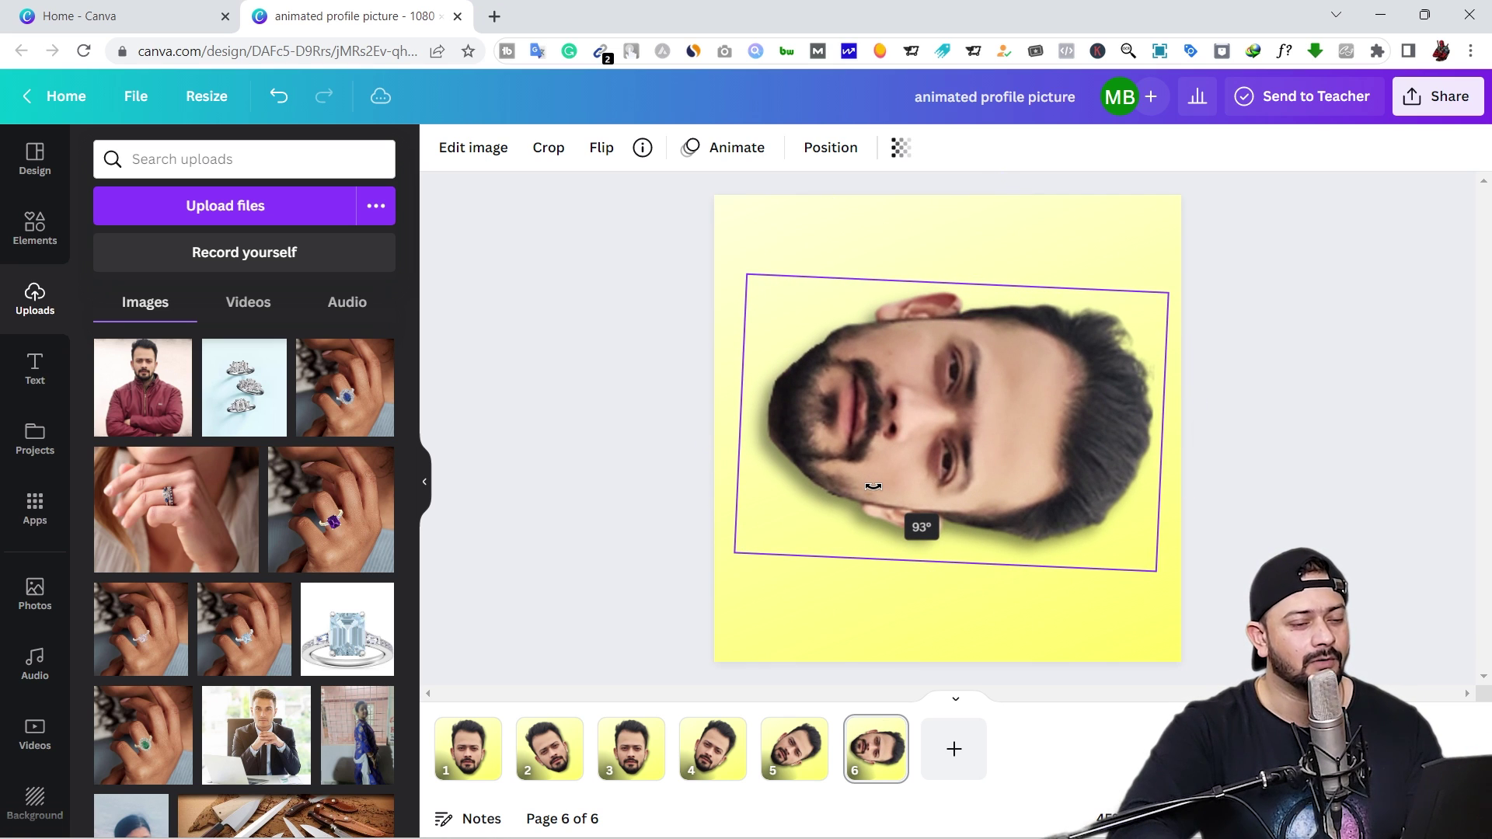
left_click_drag(873, 486, 877, 480)
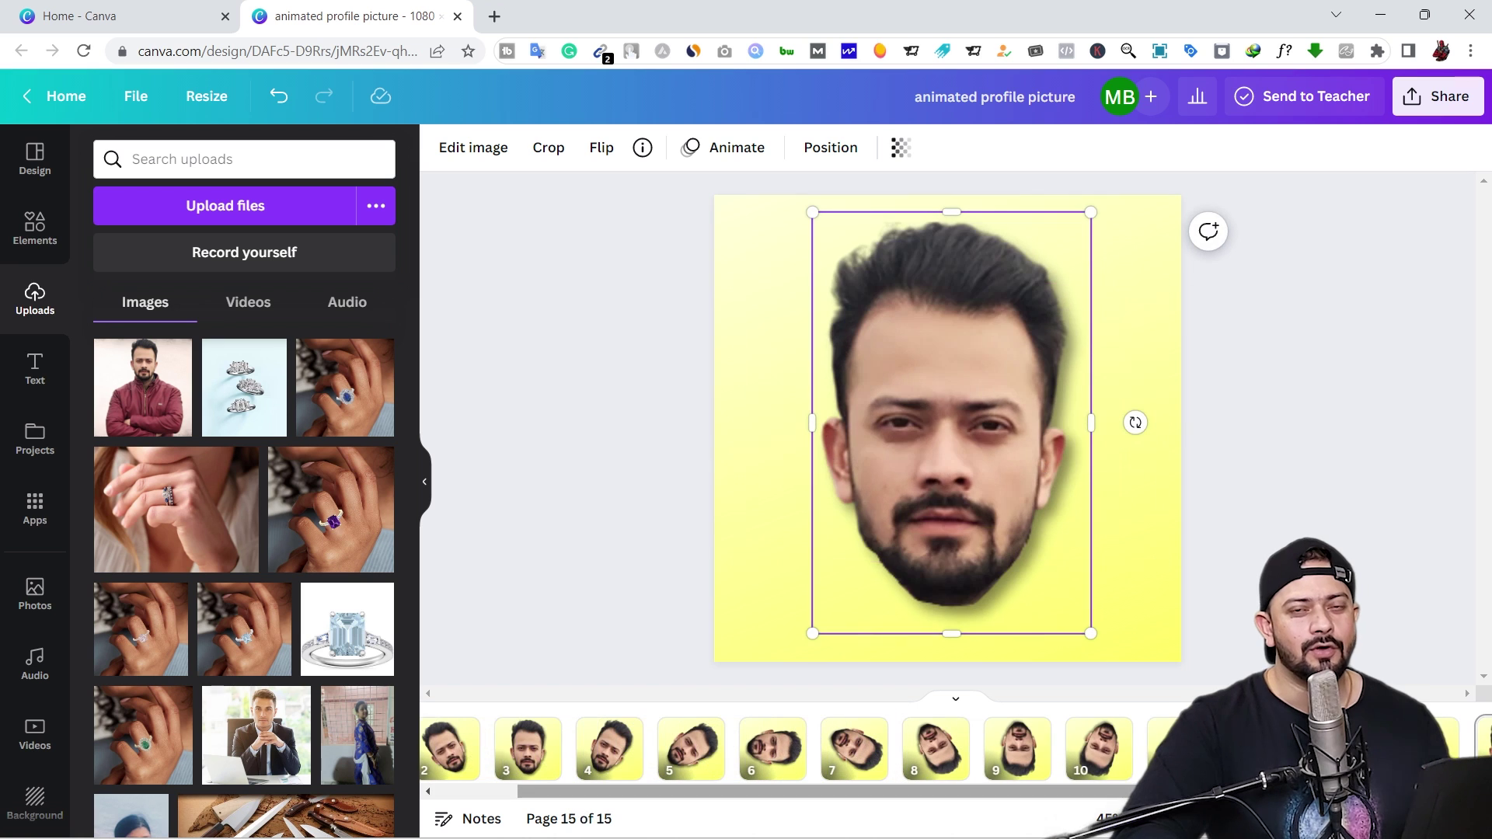
Step: Scroll through all 15 page thumbnails, deselect the face, and return to page 1
scroll(1155, 783, "right", 5)
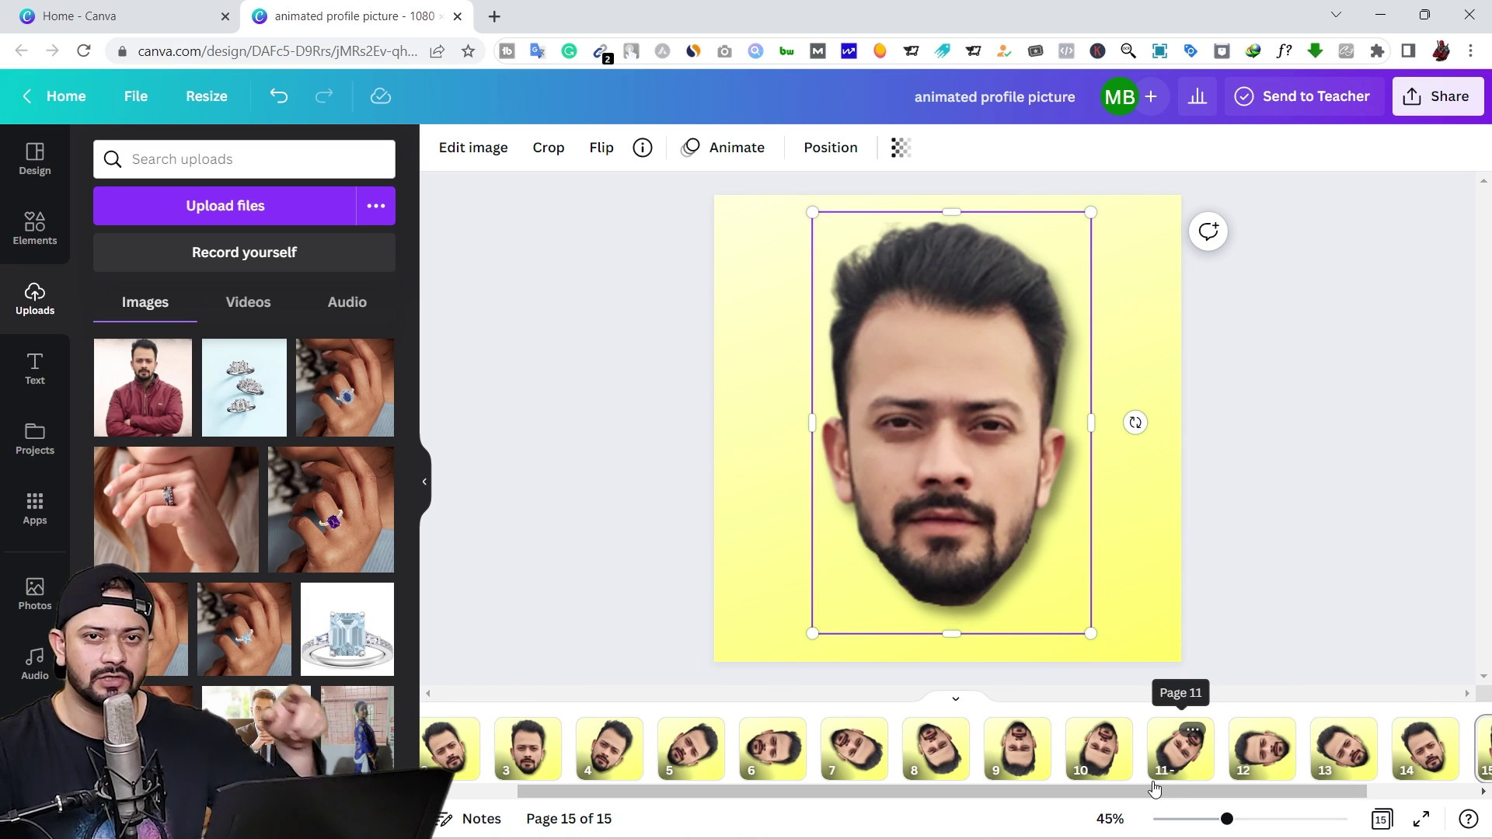
left_click_drag(1148, 788, 1301, 802)
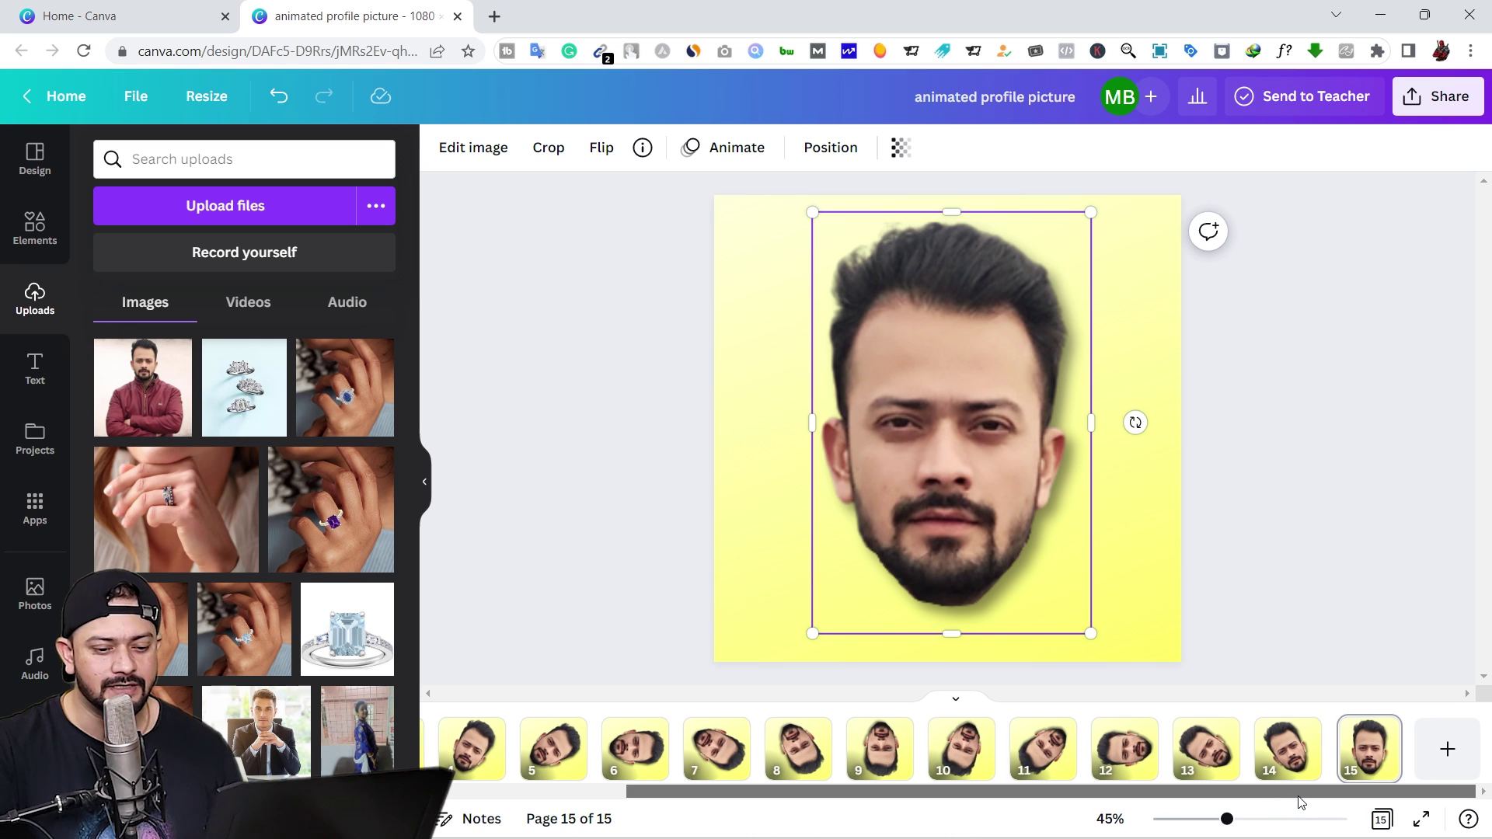
key("Escape")
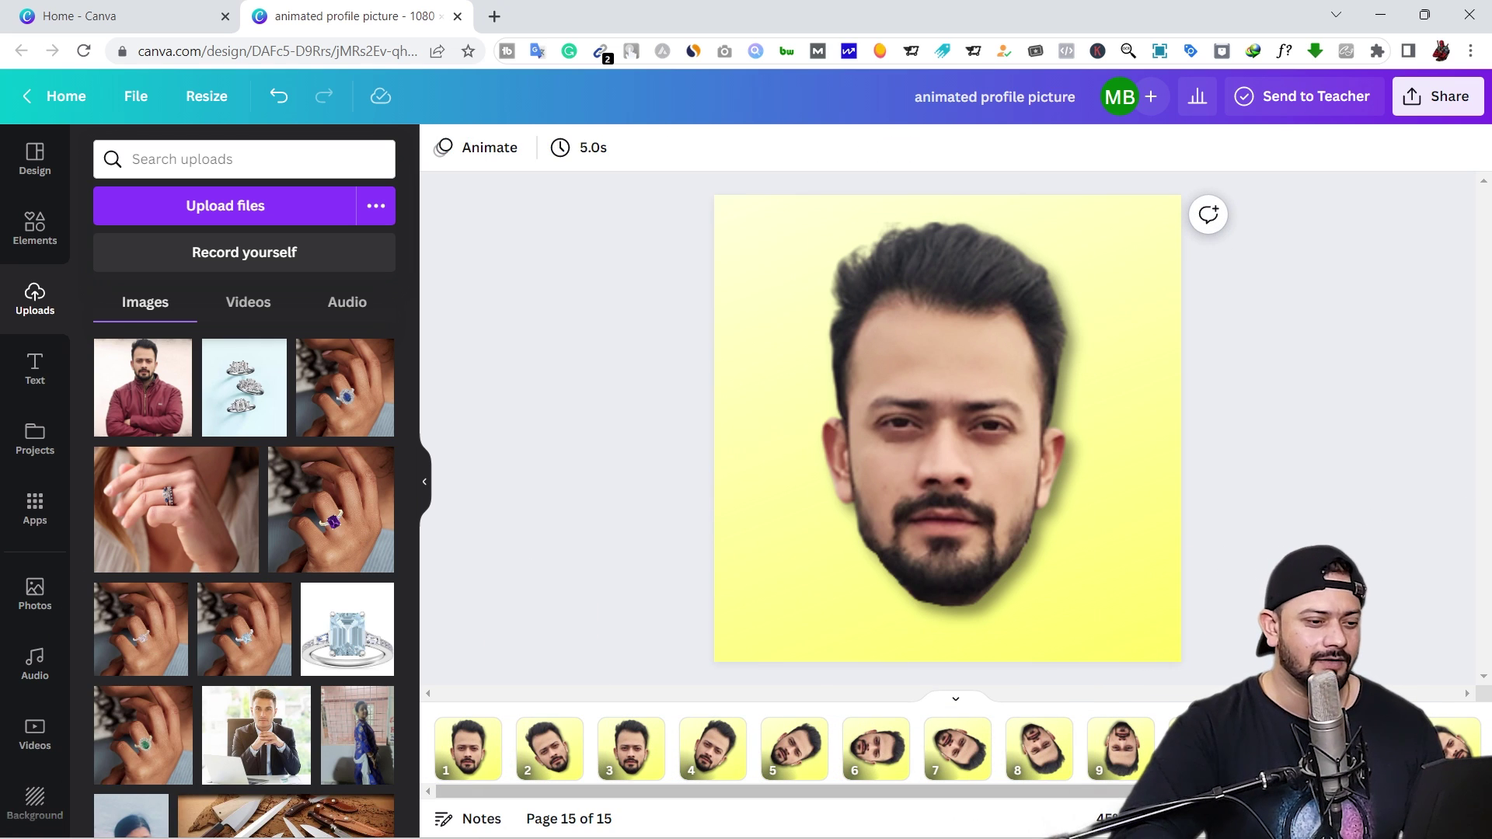
left_click(464, 754)
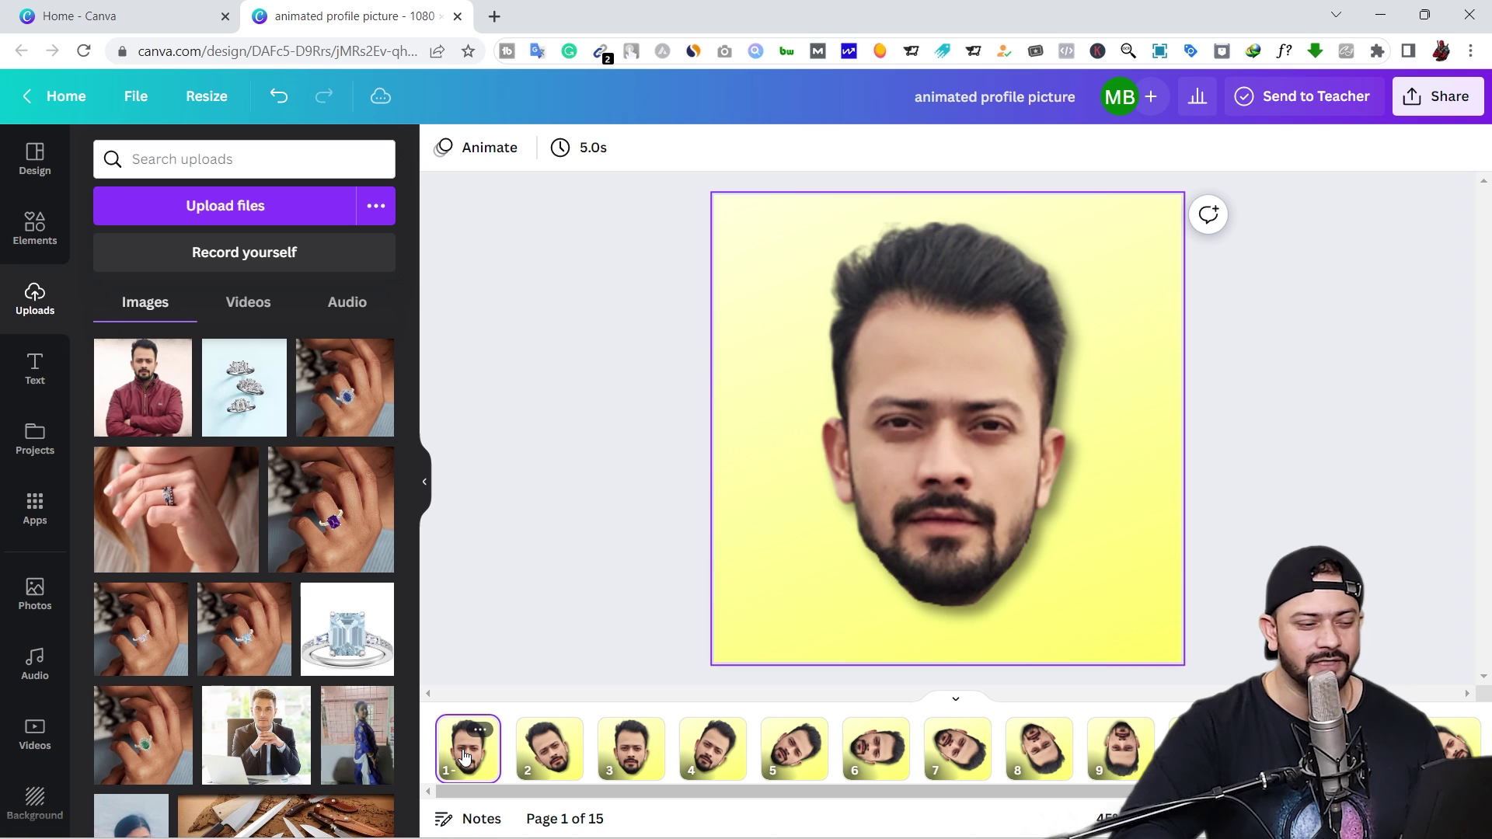
Step: Apply the Stomp page animation to page 1, set to play on enter
left_click(491, 152)
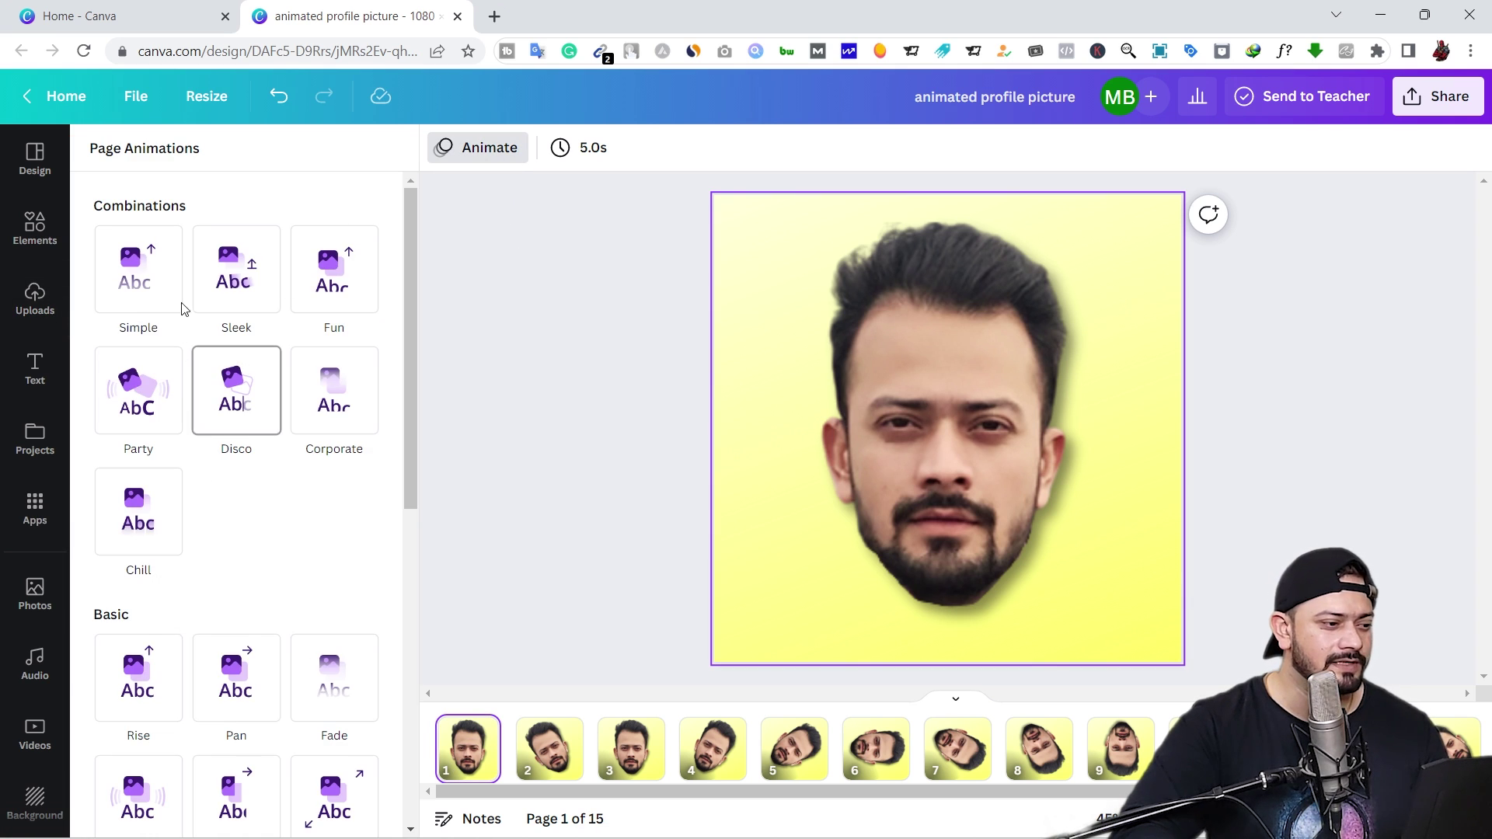
left_click(257, 302)
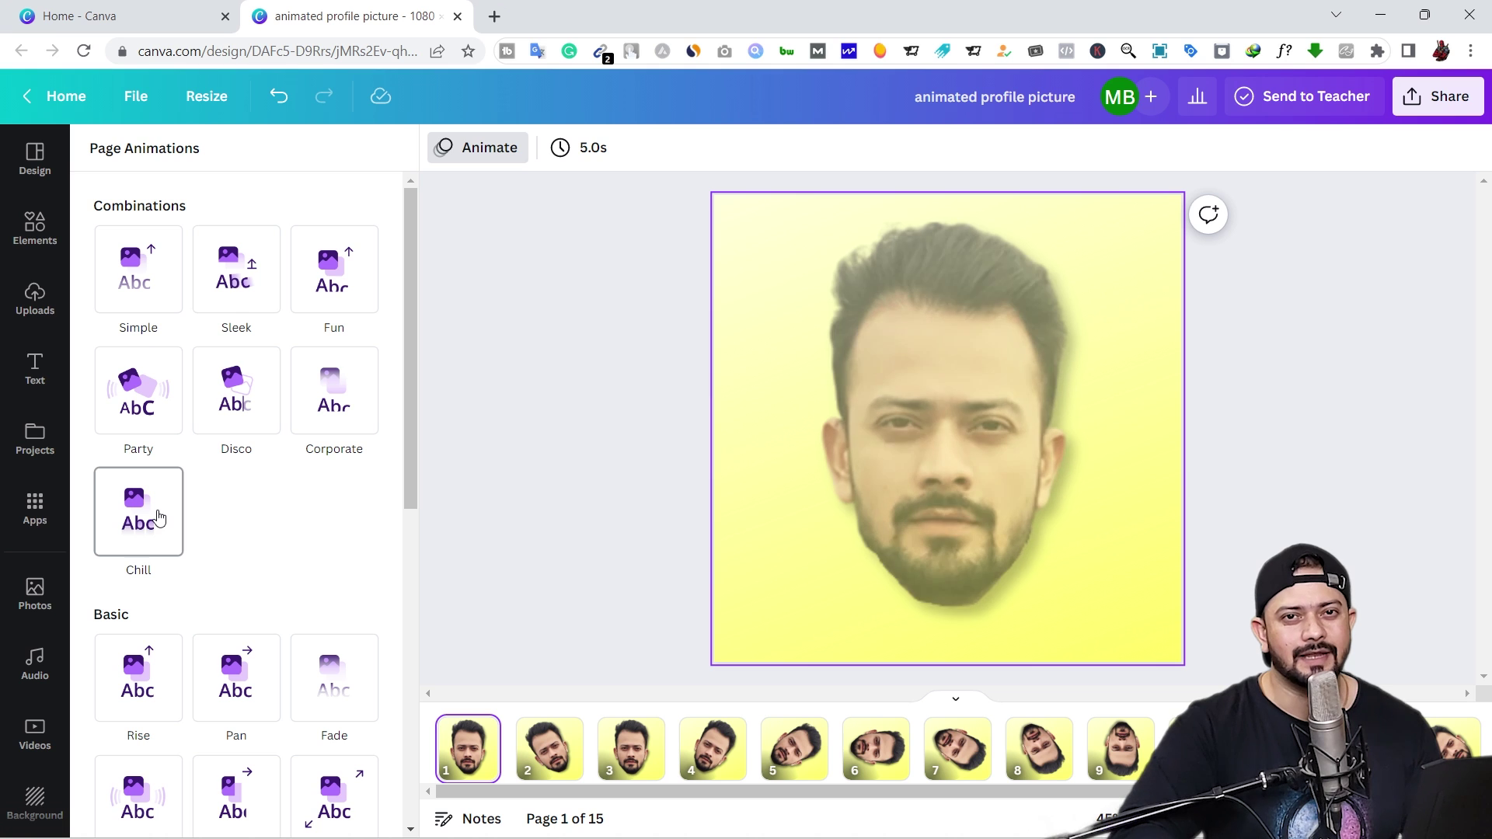
scroll(233, 544, "down", 6)
left_click(148, 724)
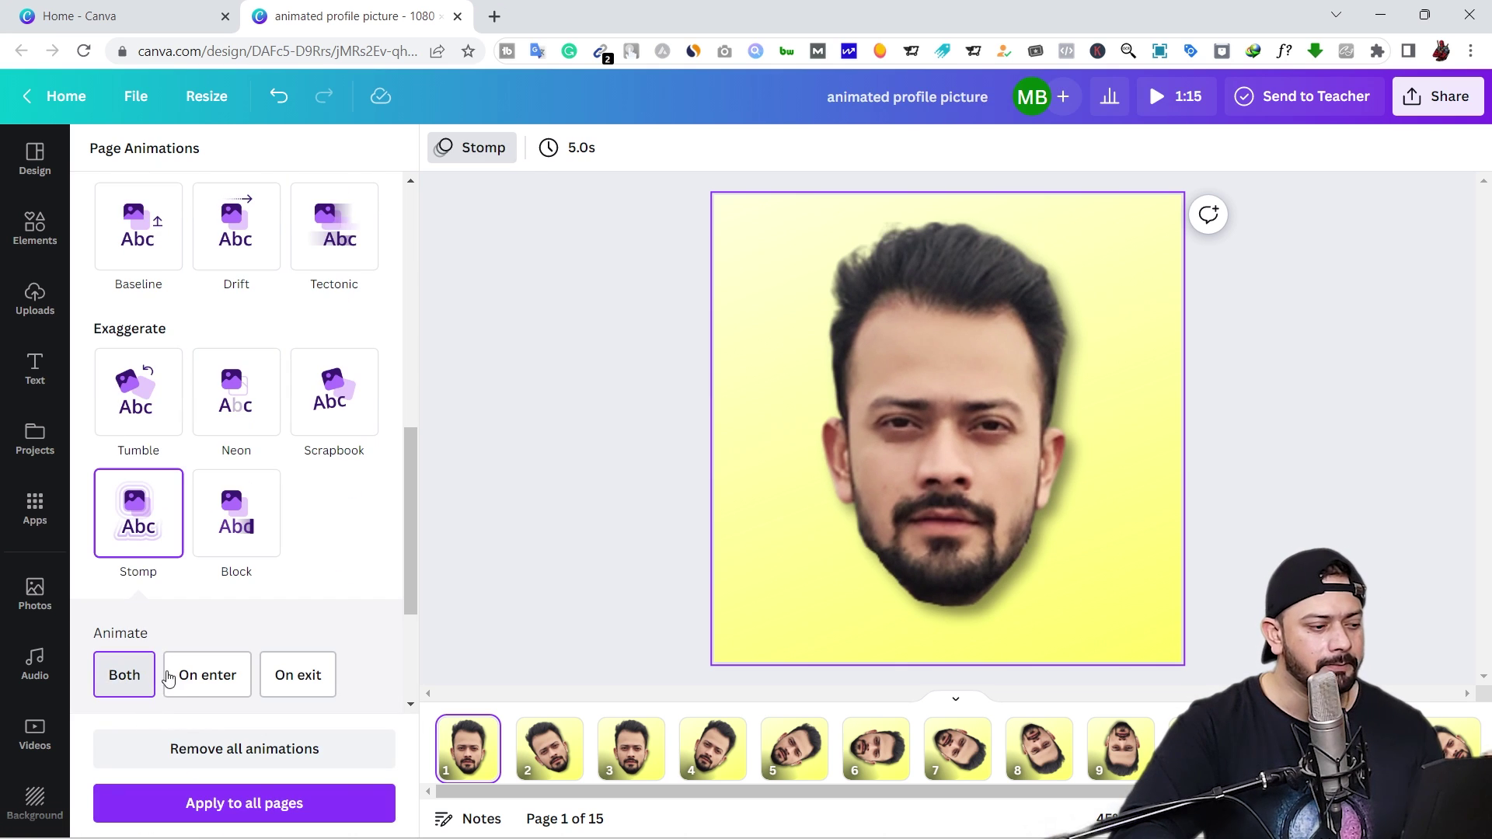
left_click(206, 691)
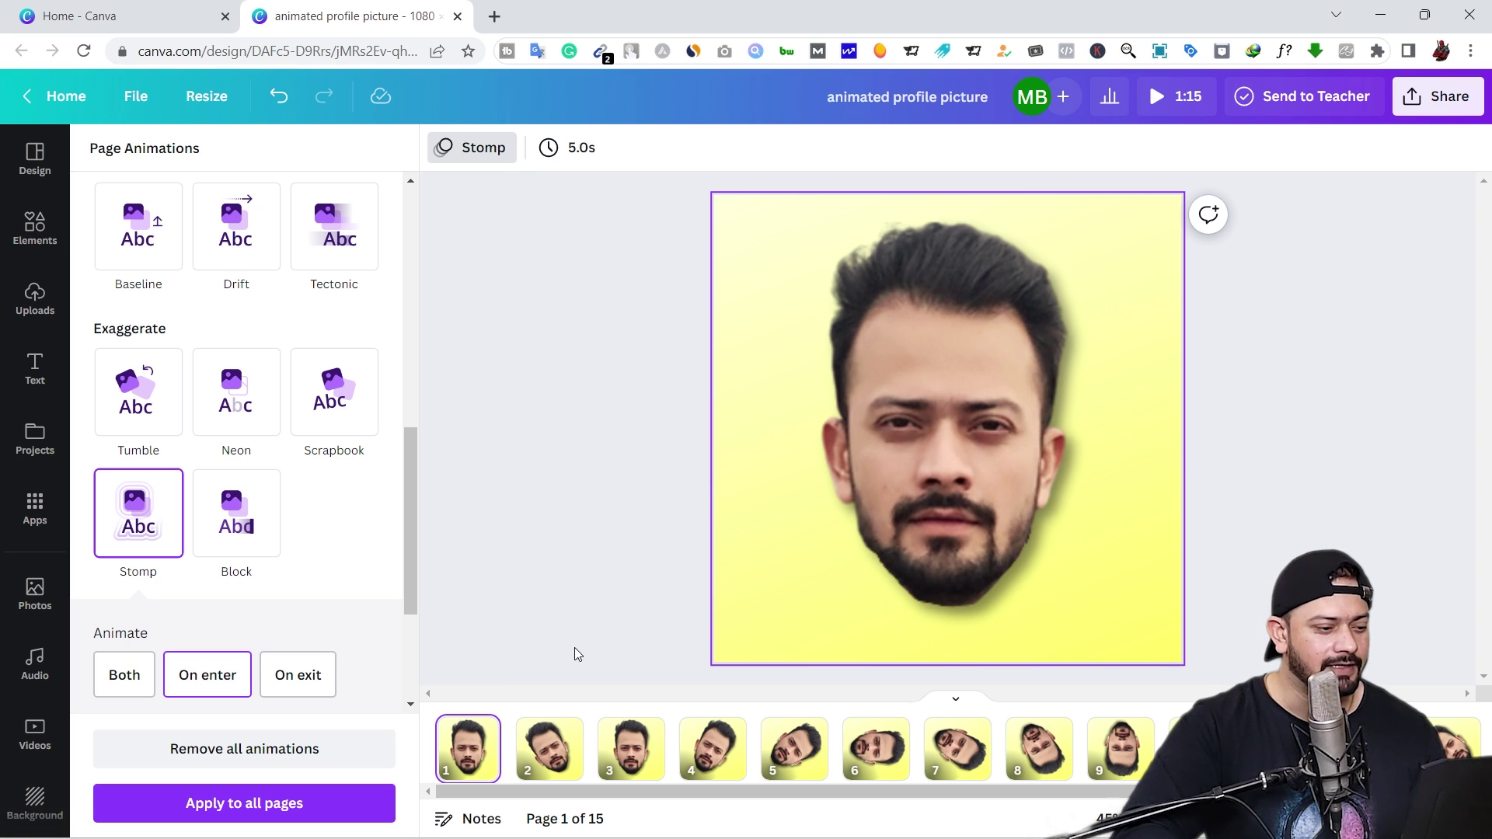
left_click(589, 614)
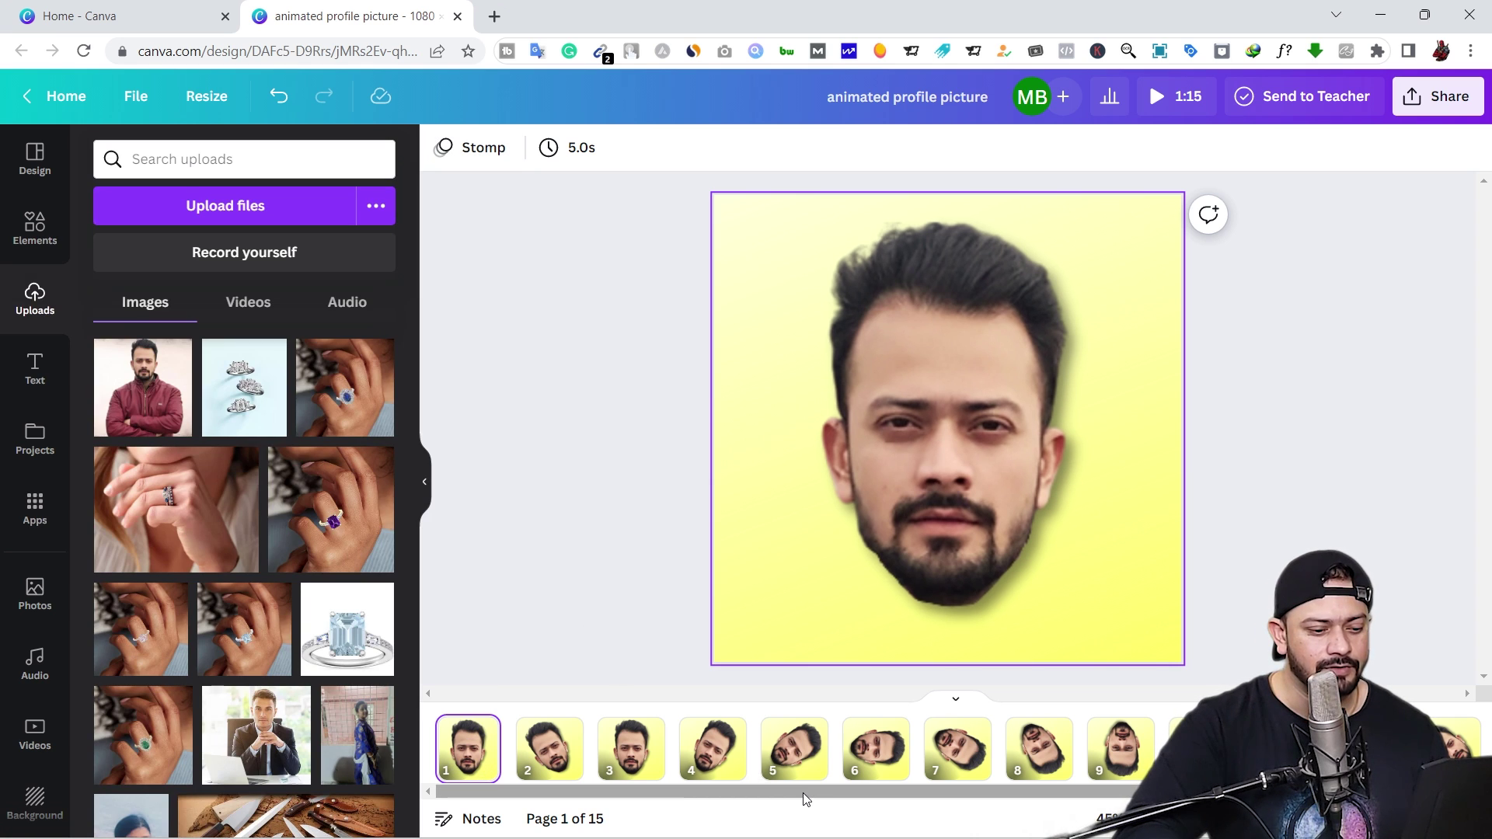
Step: Apply the Stomp page animation to page 15, set to play on exit
scroll(804, 778, "down", 5)
left_click(484, 155)
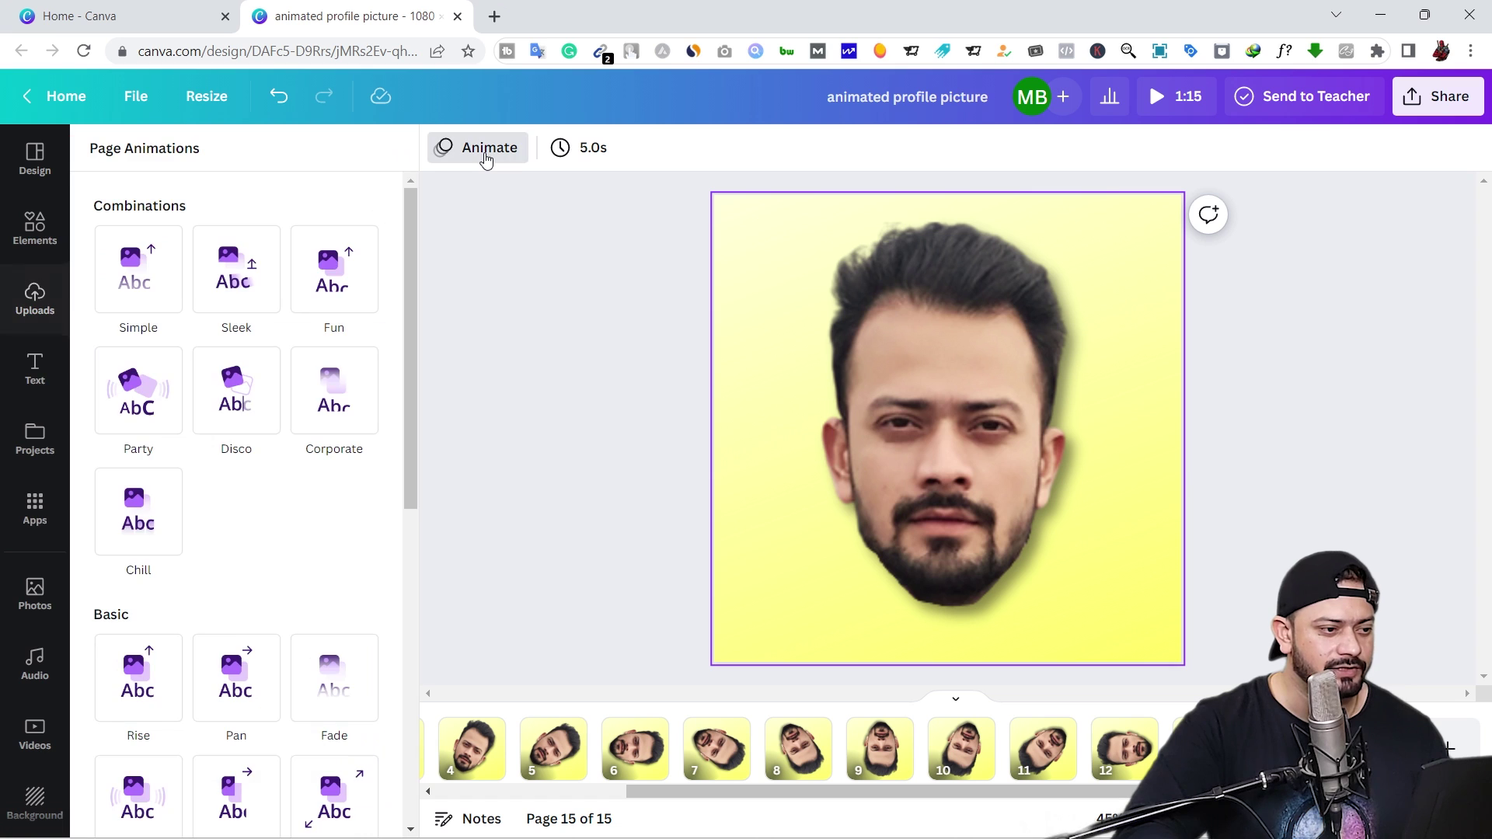
scroll(173, 509, "down", 4)
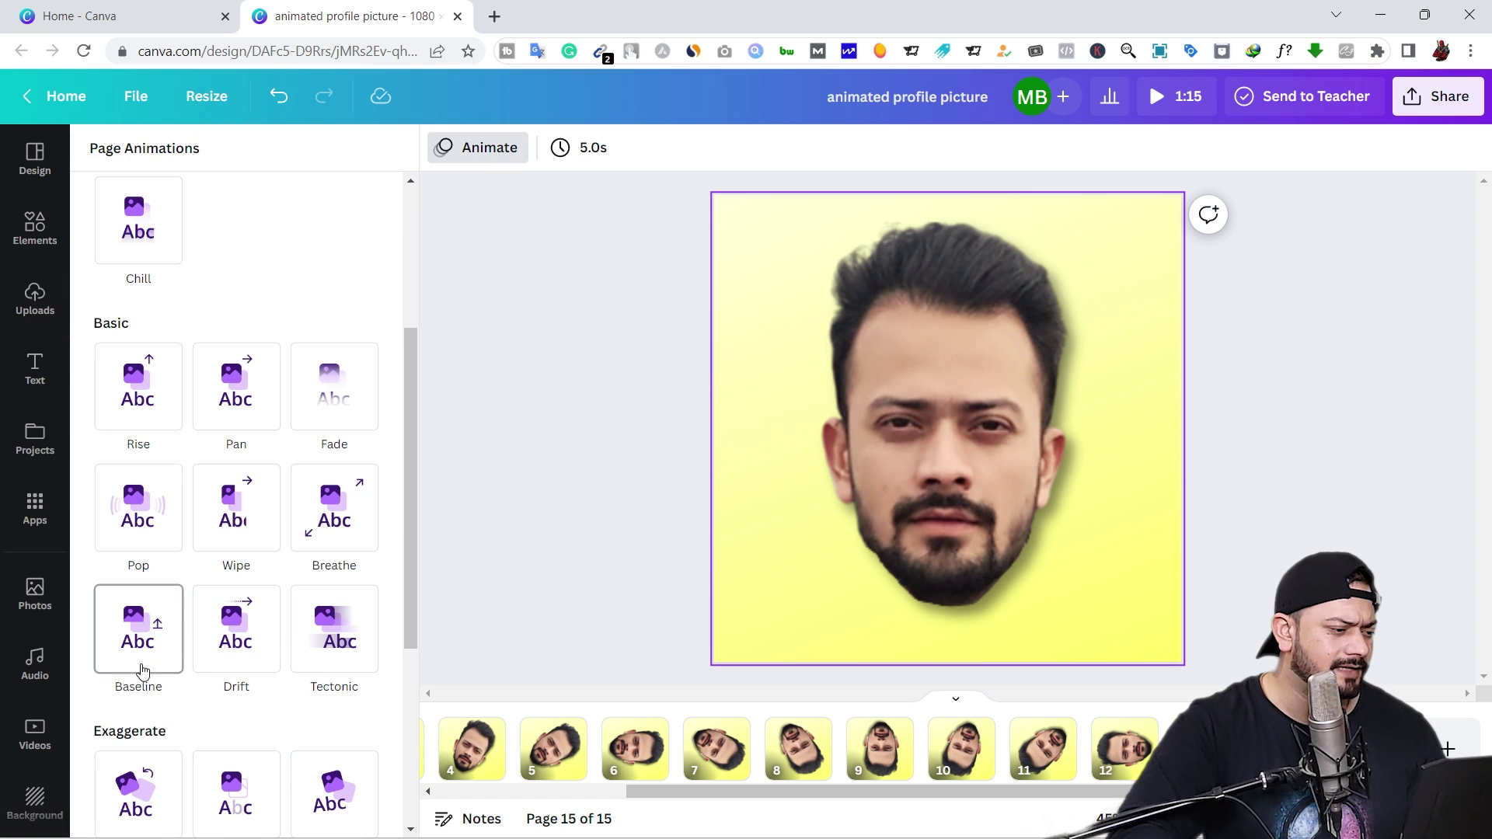
scroll(144, 680, "down", 3)
left_click(140, 723)
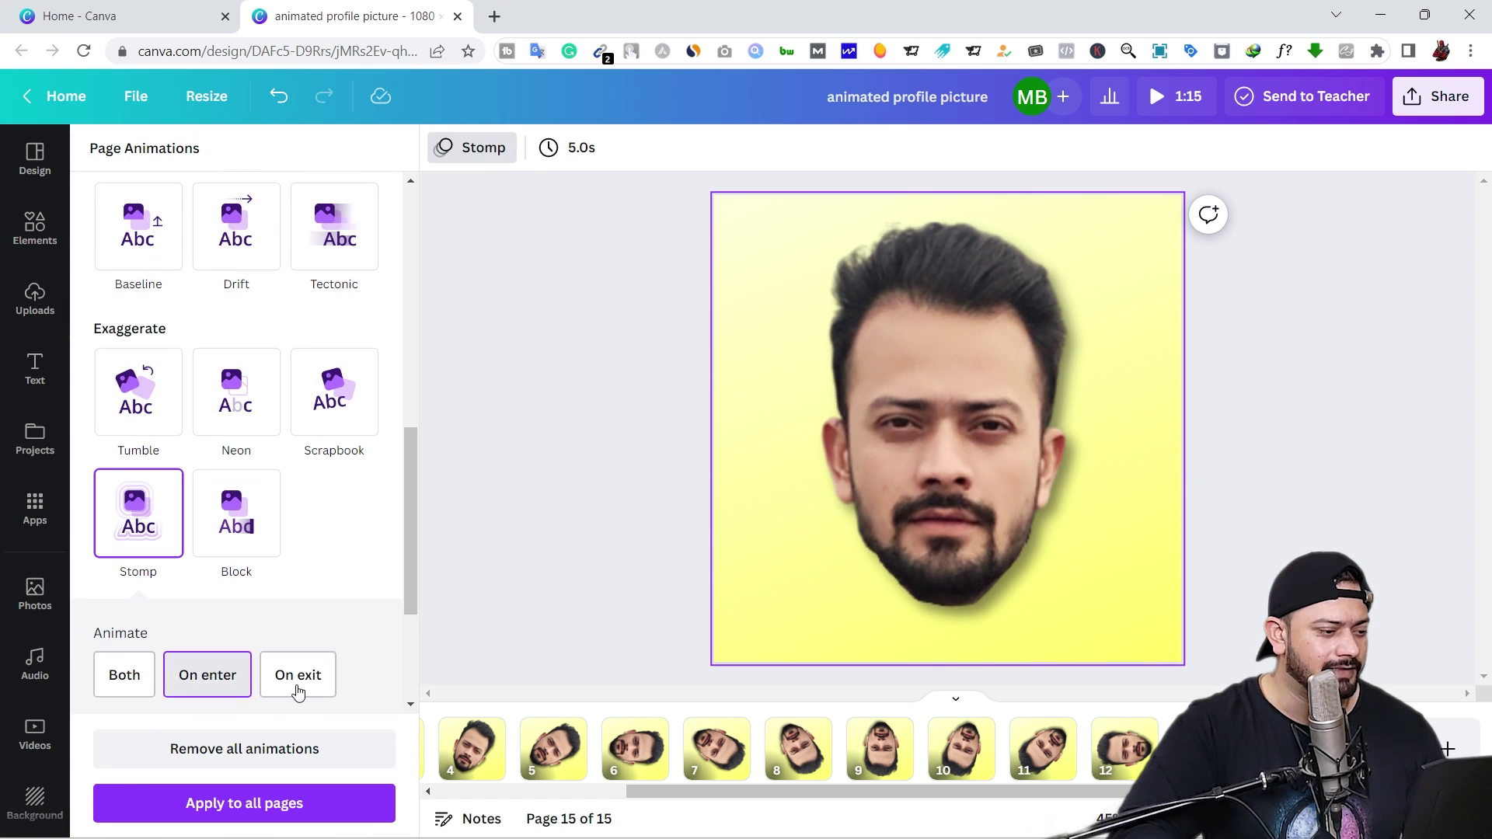
left_click(300, 691)
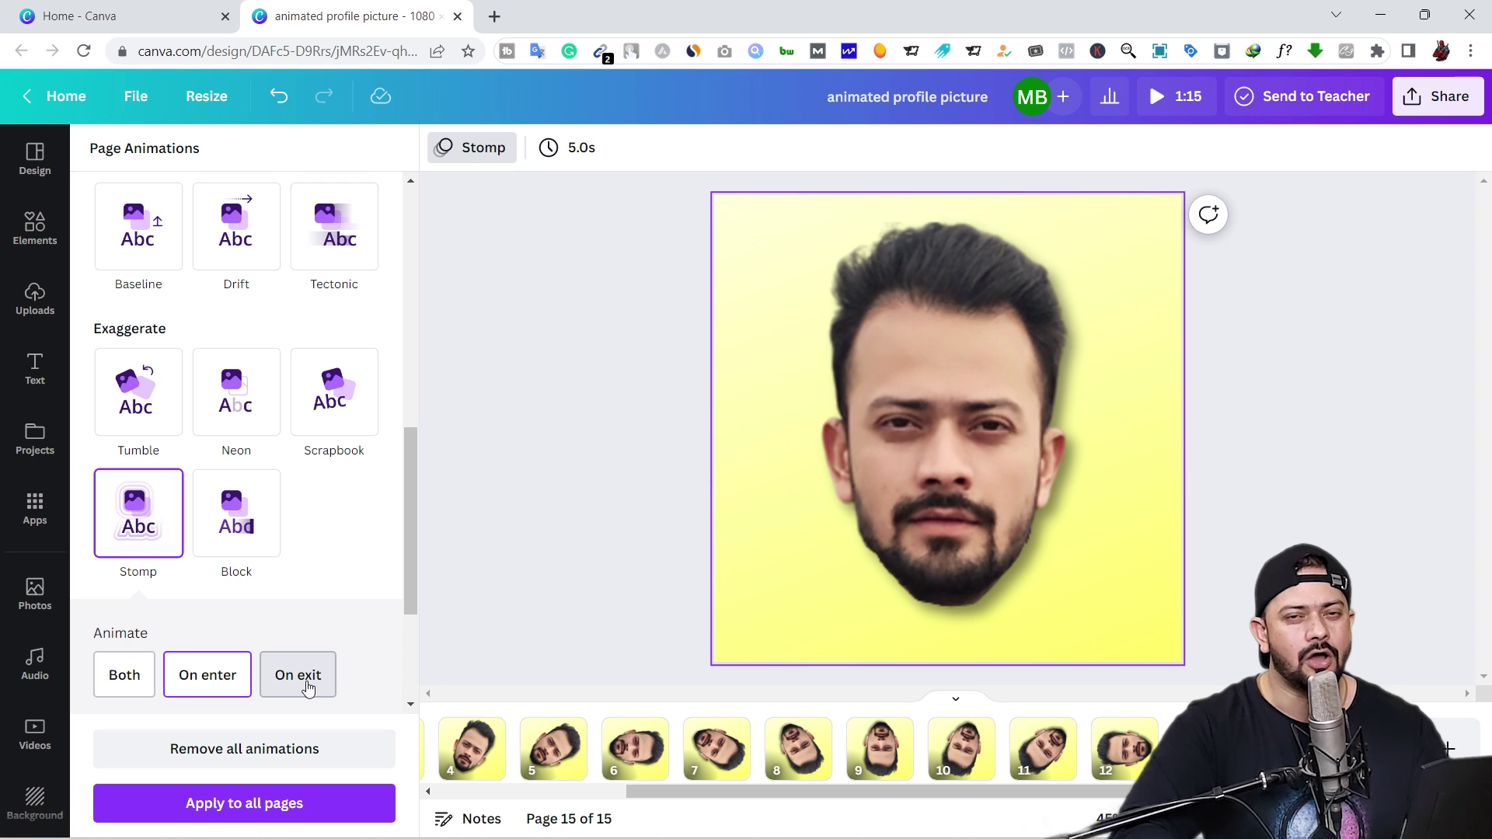
left_click(309, 688)
Step: Set every one of the 15 pages to a 0.1s duration
left_click(600, 628)
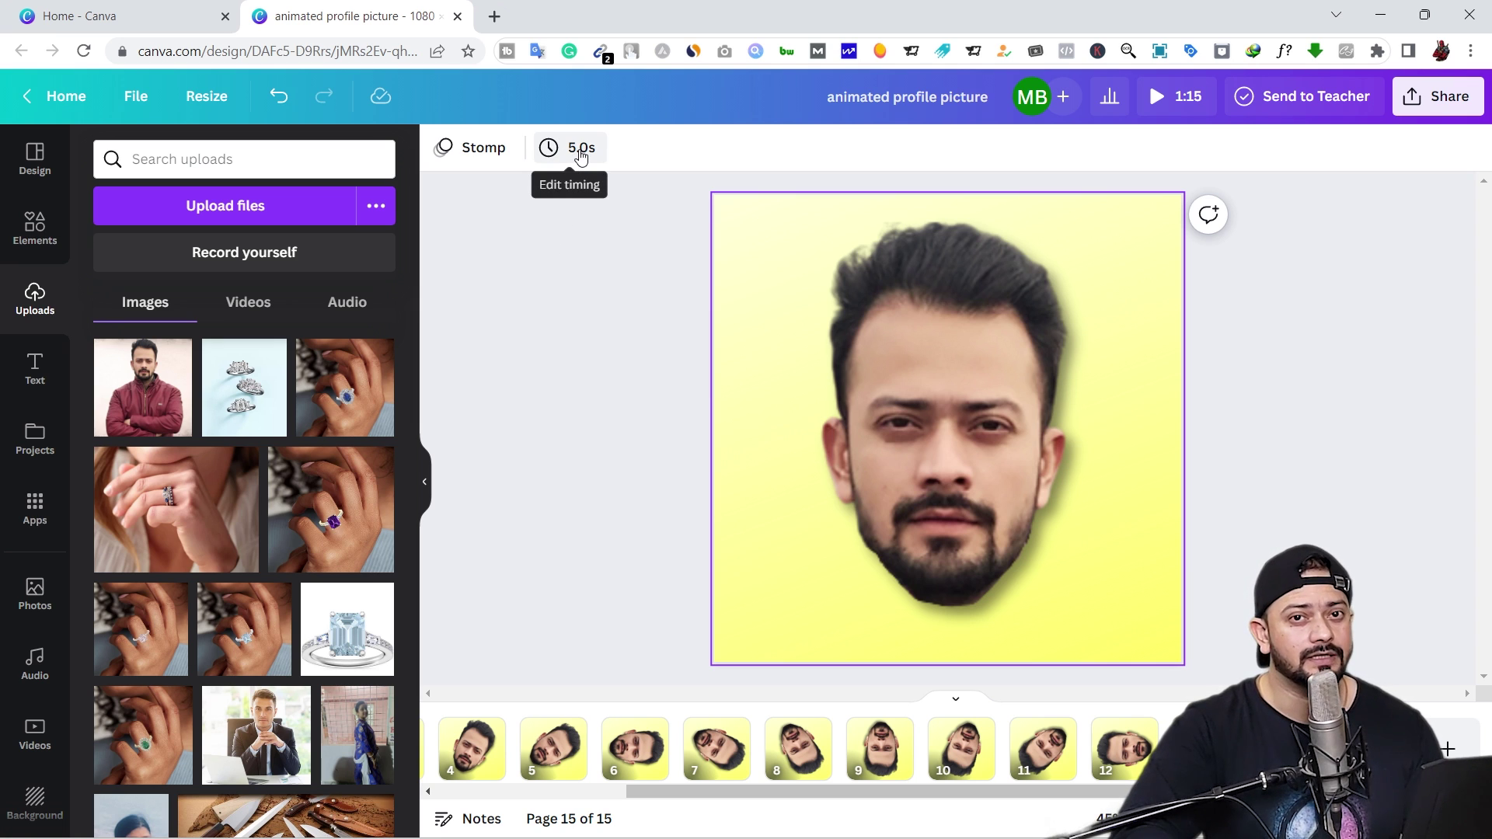
left_click(580, 155)
left_click_drag(596, 233, 560, 238)
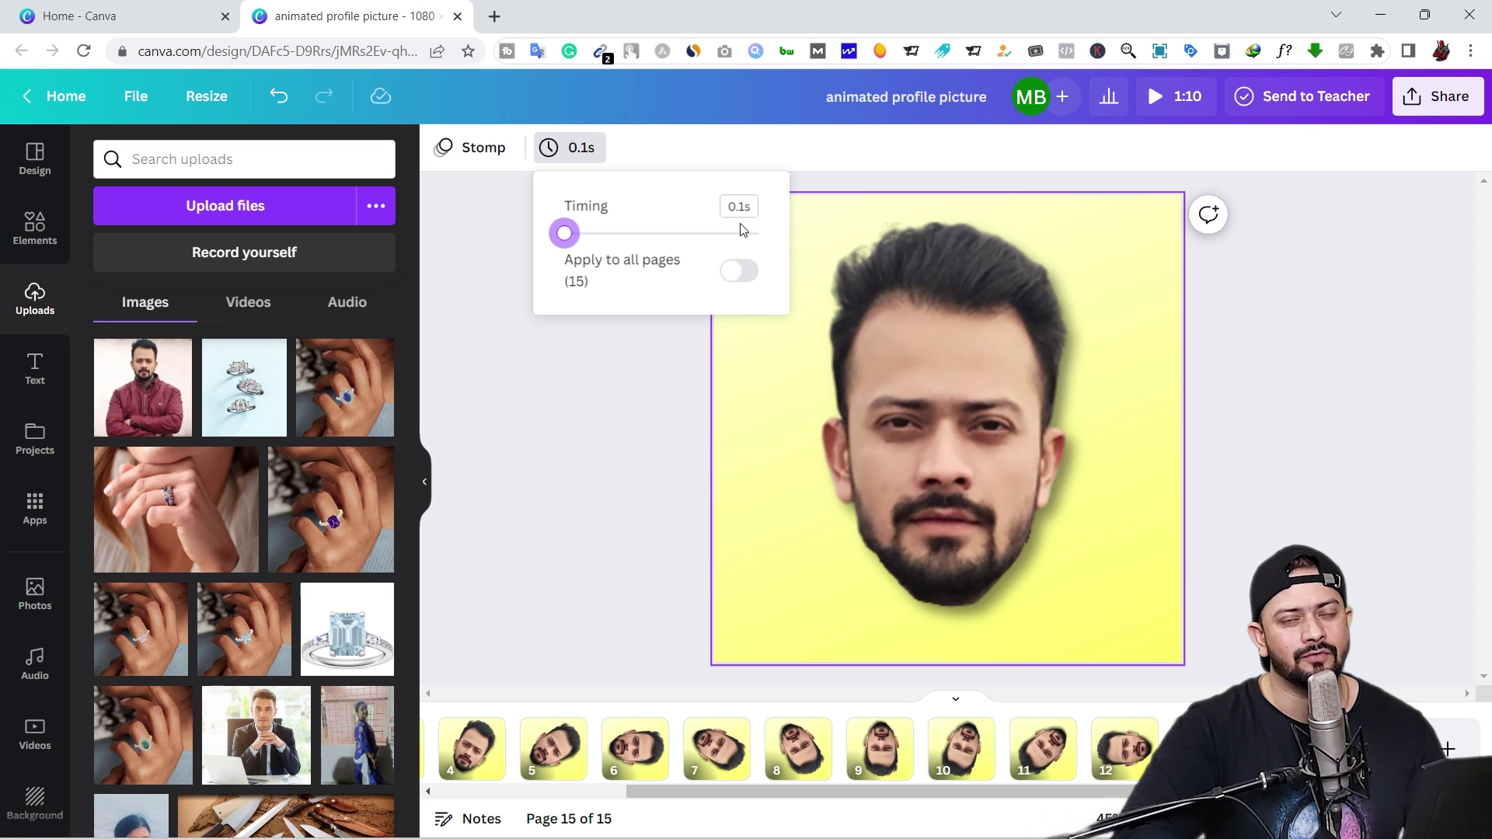
left_click(740, 272)
left_click(630, 410)
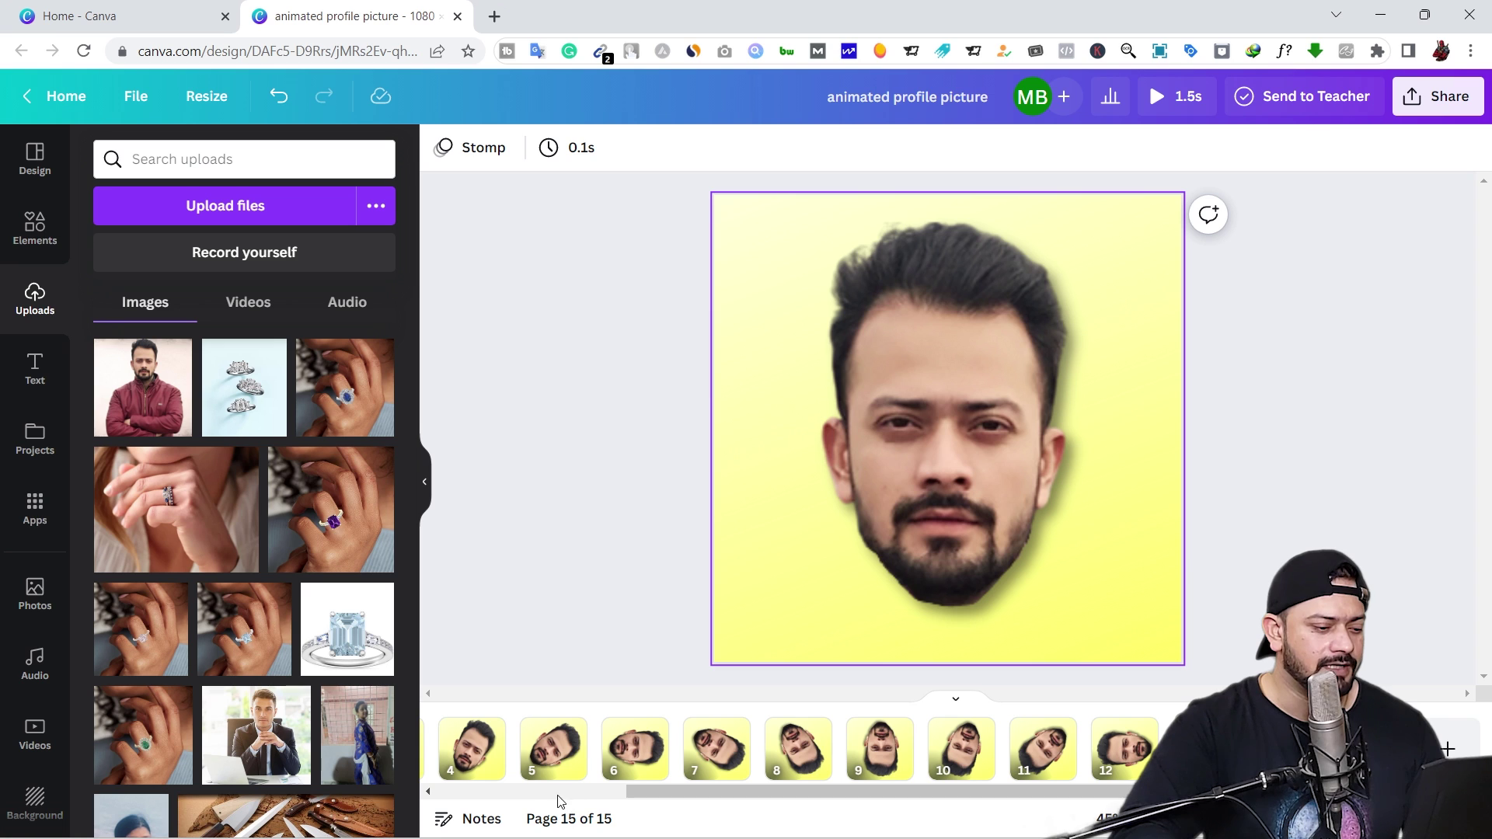
Step: Change page 1's duration from 0.1s to 1.0s
left_click(467, 749)
left_click(582, 150)
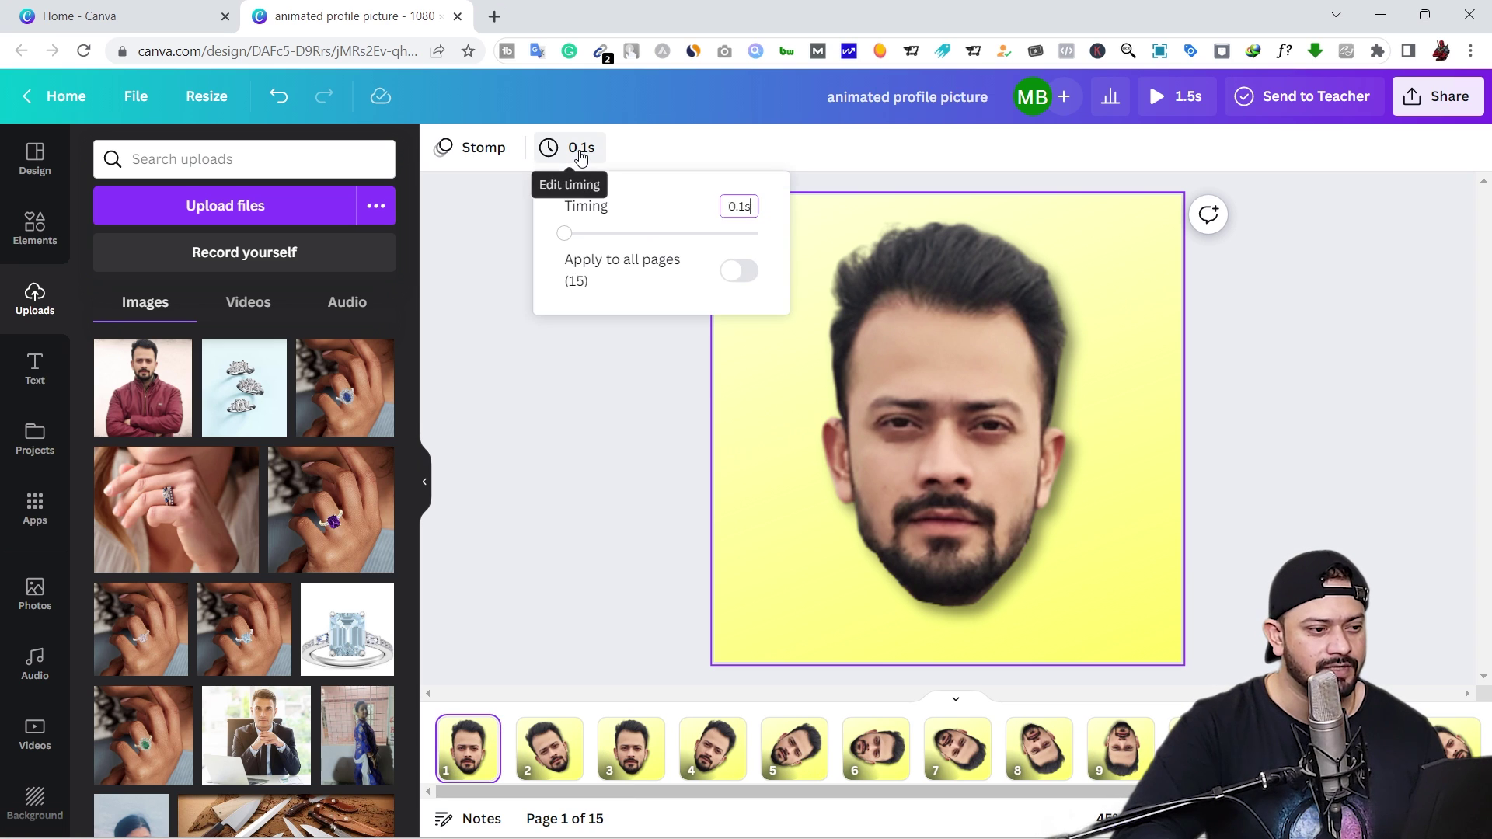
left_click(738, 206)
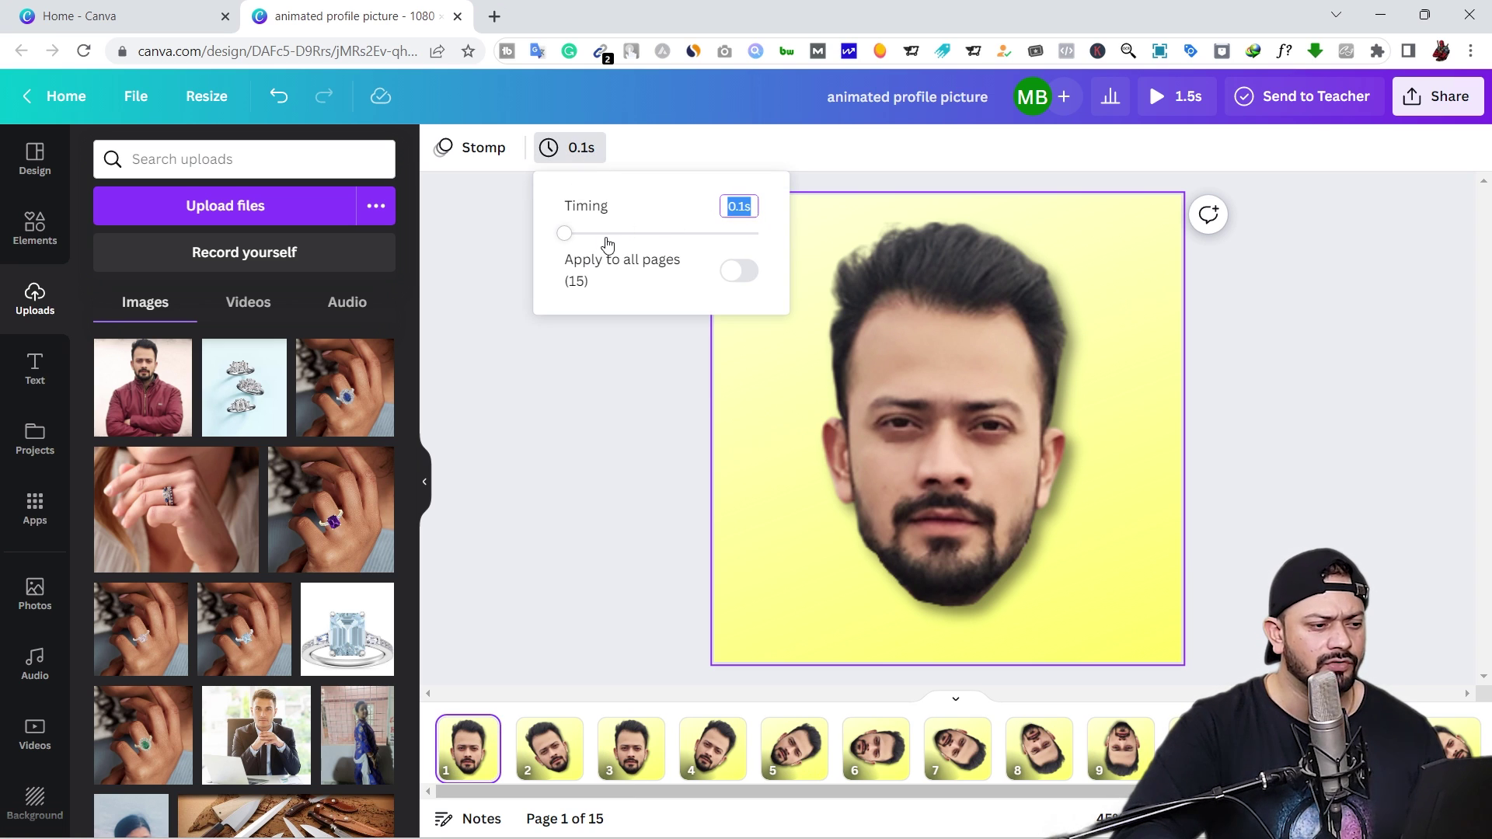
type("1")
left_click(566, 233)
left_click(570, 433)
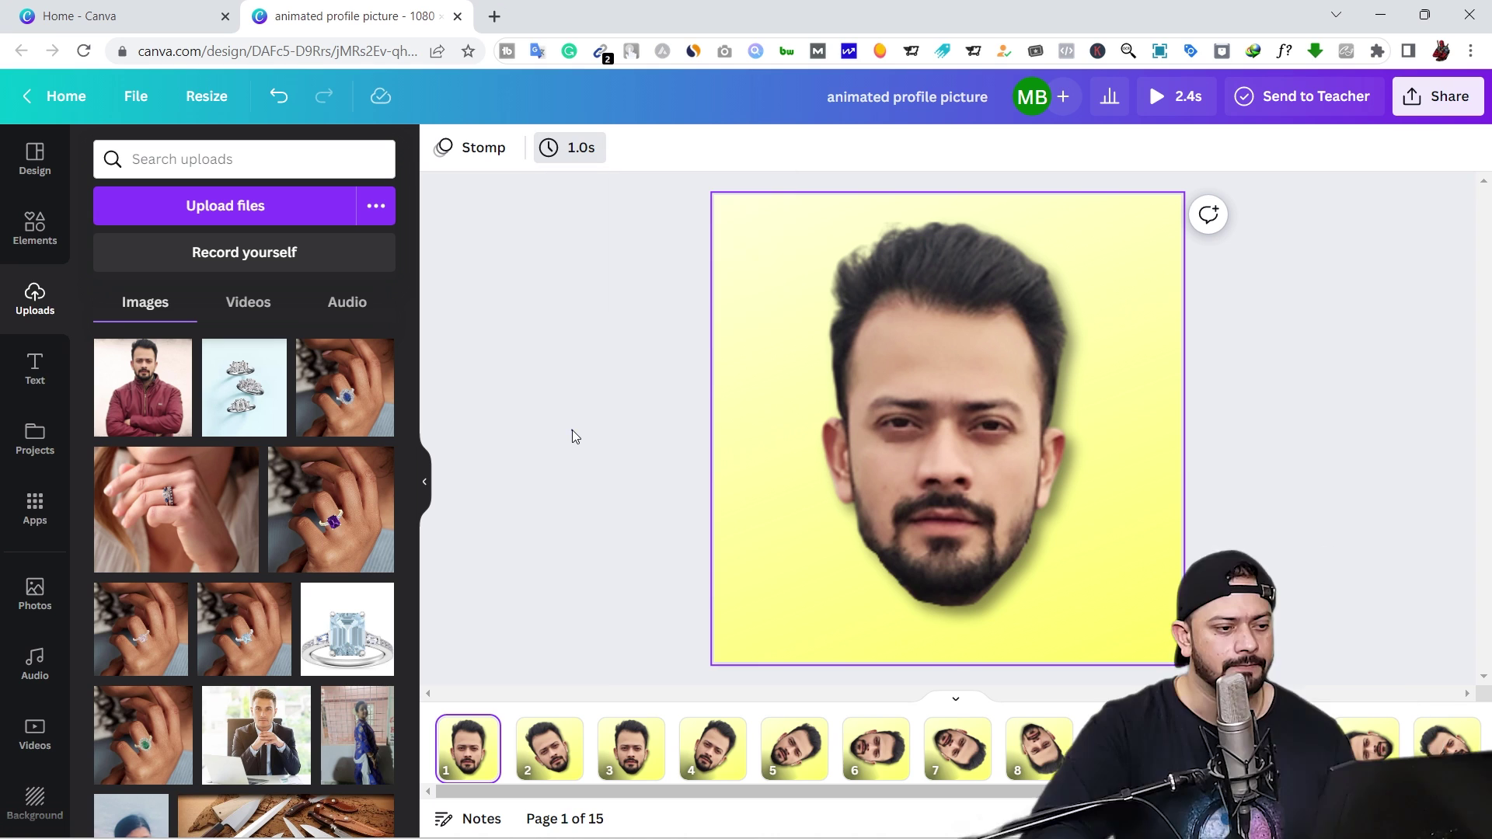
Step: Change page 15's duration to 1.0s, bringing the total animation to 3.3s
scroll(1169, 804, "right", 3)
scroll(1169, 804, "right", 2)
left_click(1370, 748)
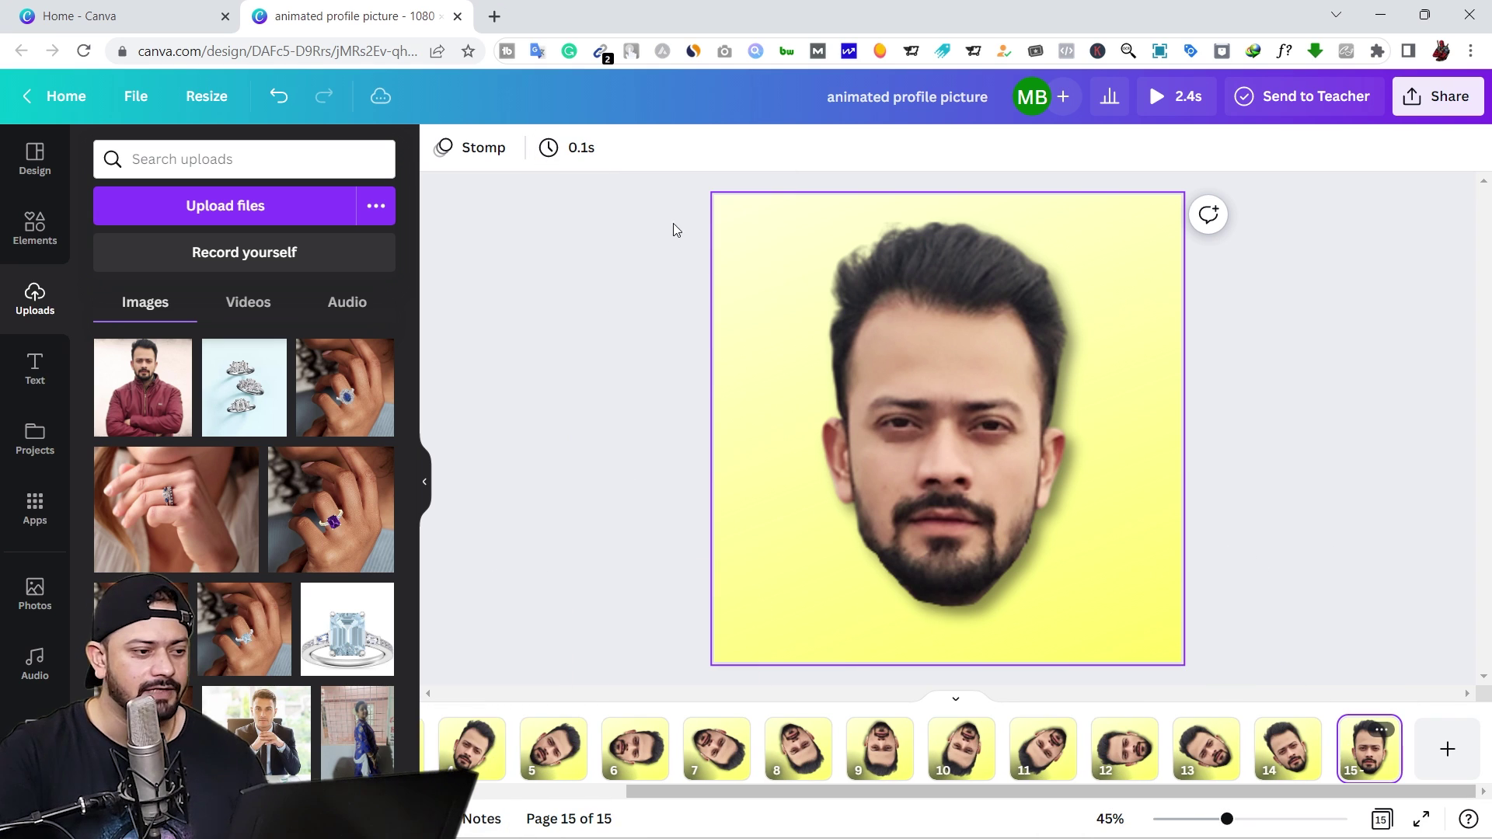
left_click(573, 148)
type("1")
left_click(563, 368)
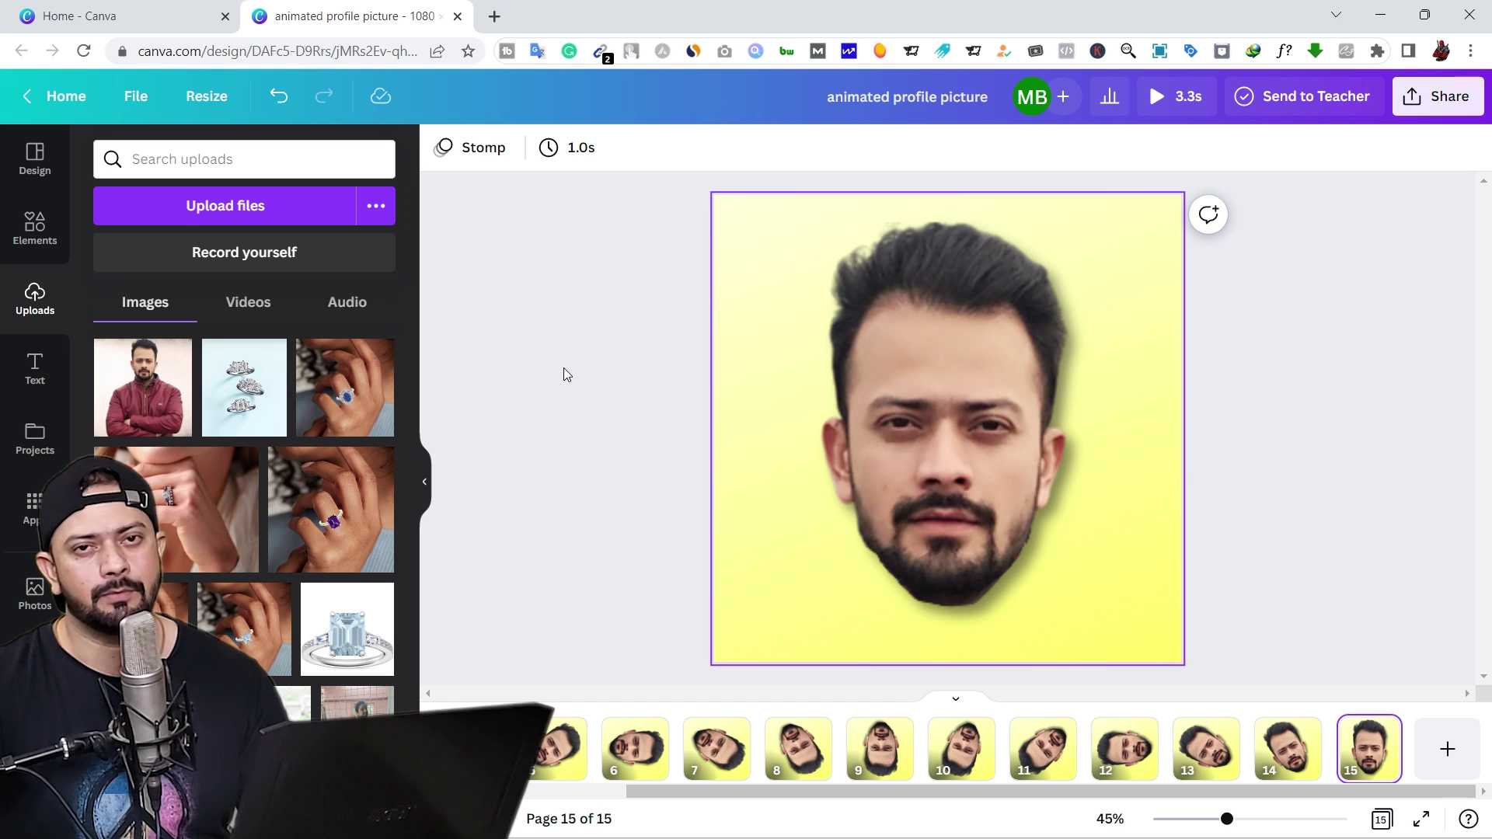
left_click(1155, 104)
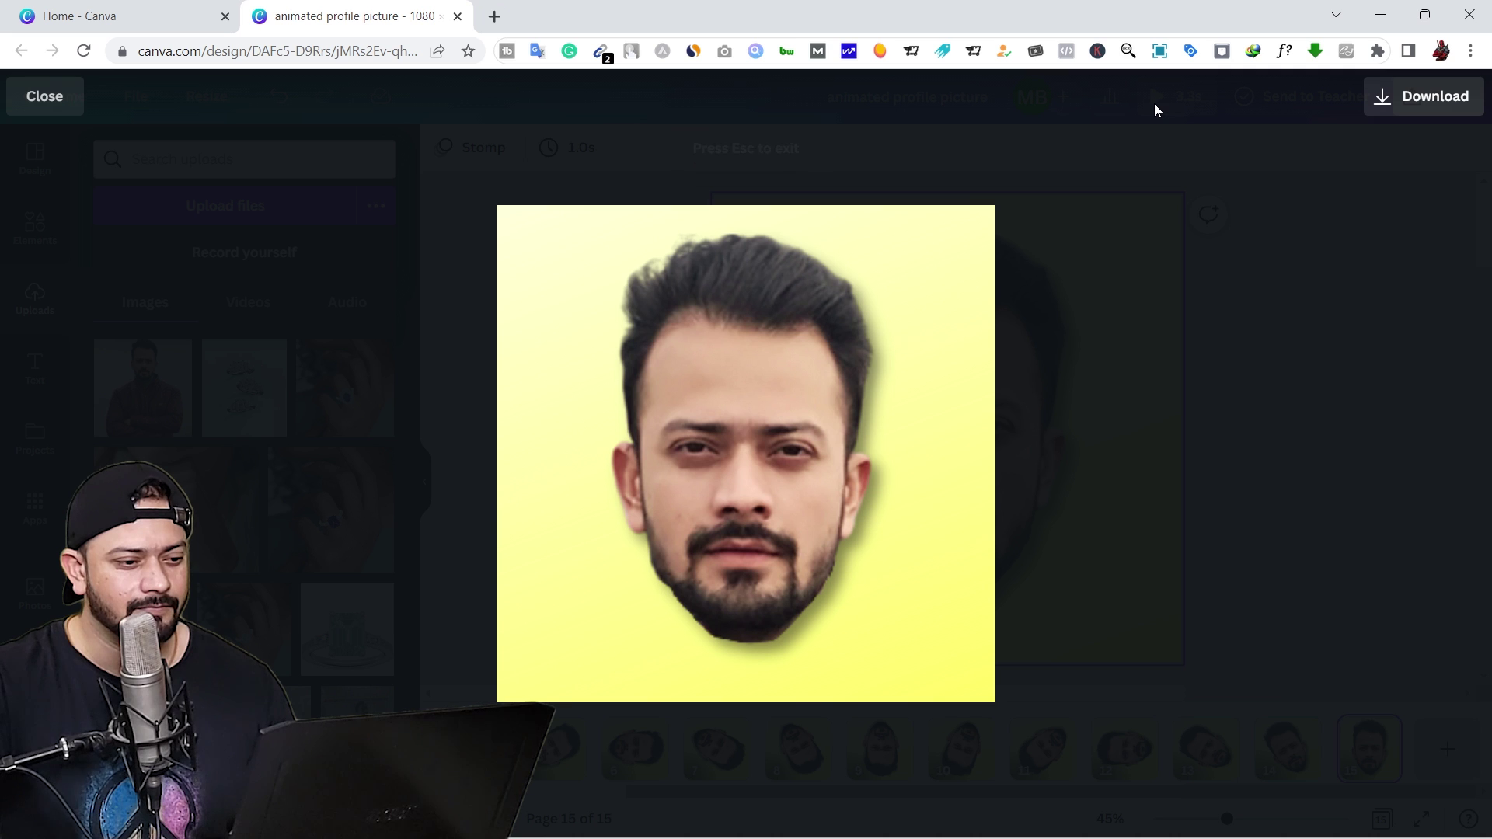
key("Escape")
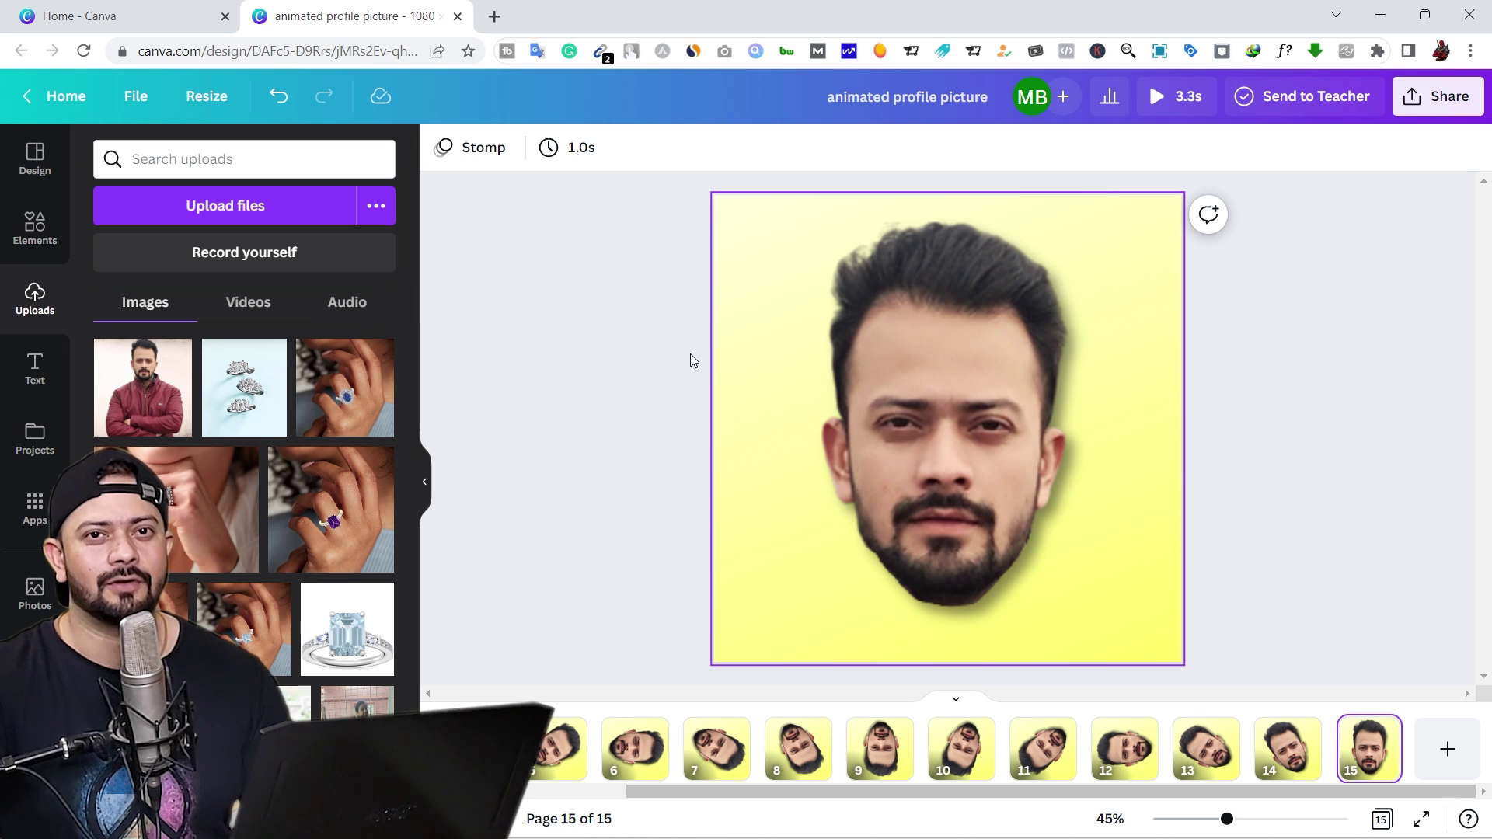
Step: Download all 15 pages as the GIF 'animated profile picture.gif'
left_click(1441, 109)
left_click(1150, 562)
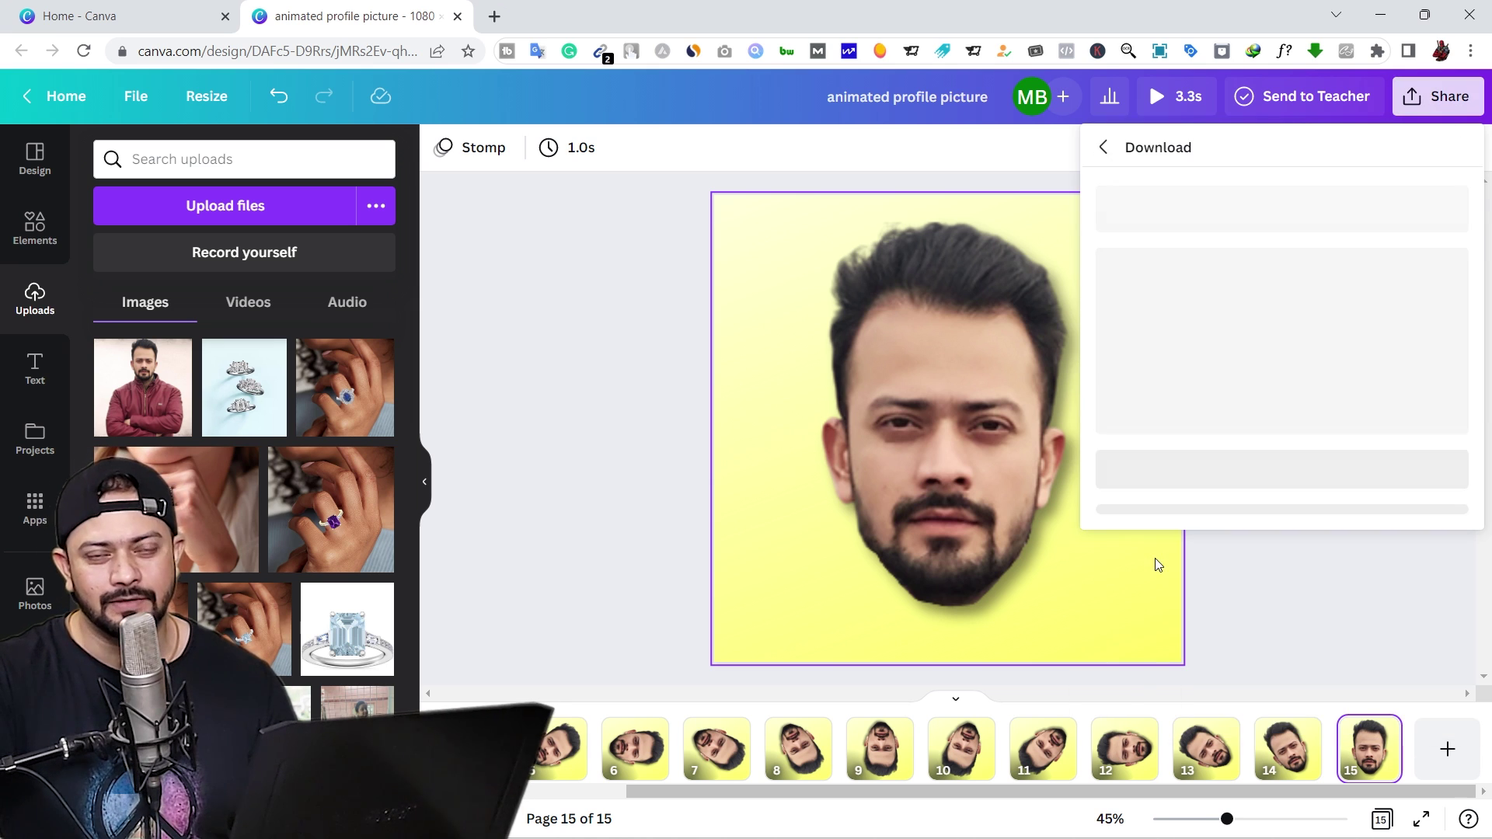
left_click(1449, 237)
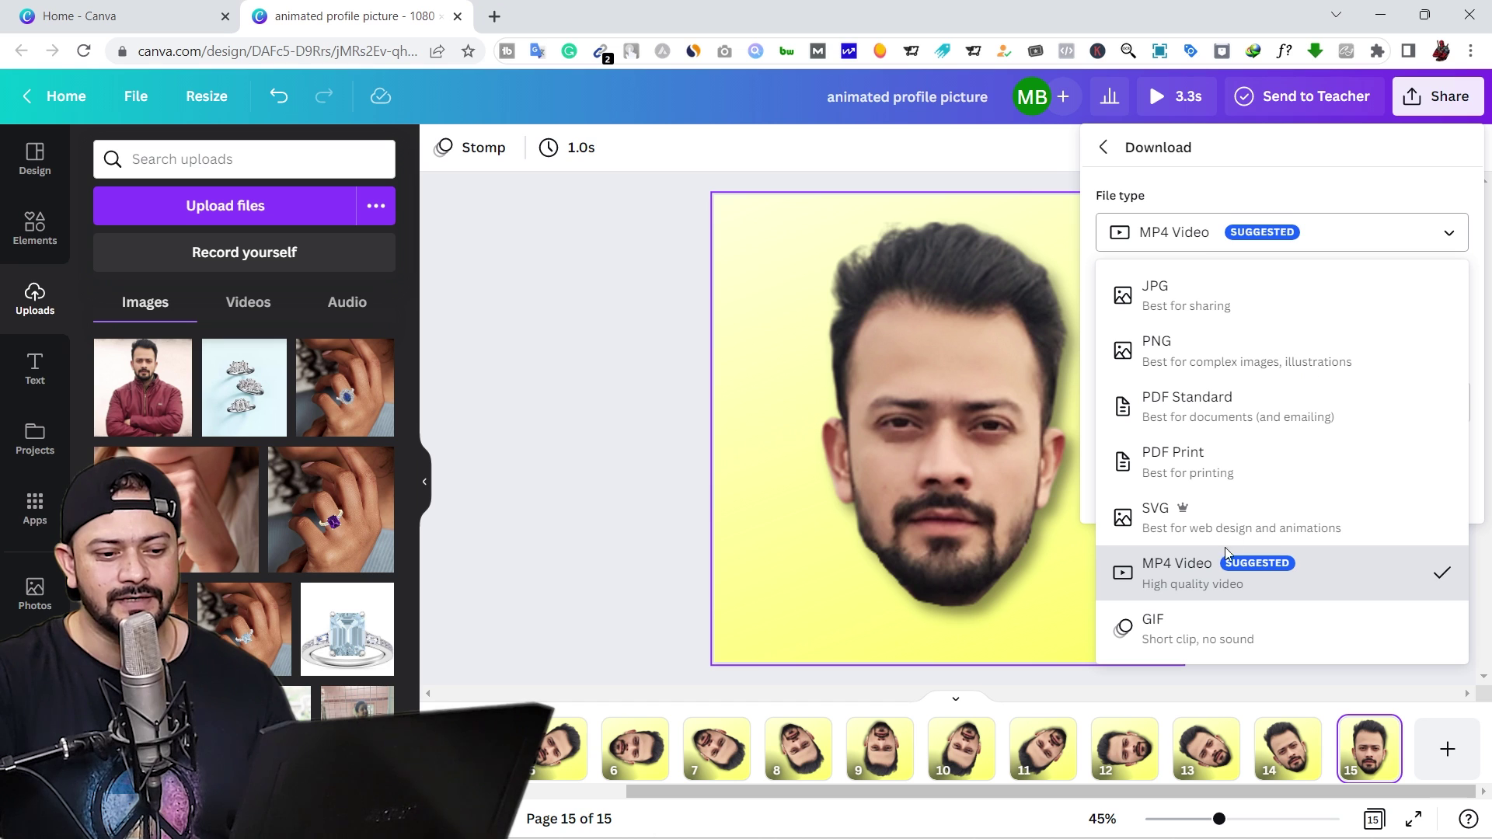
left_click(1222, 631)
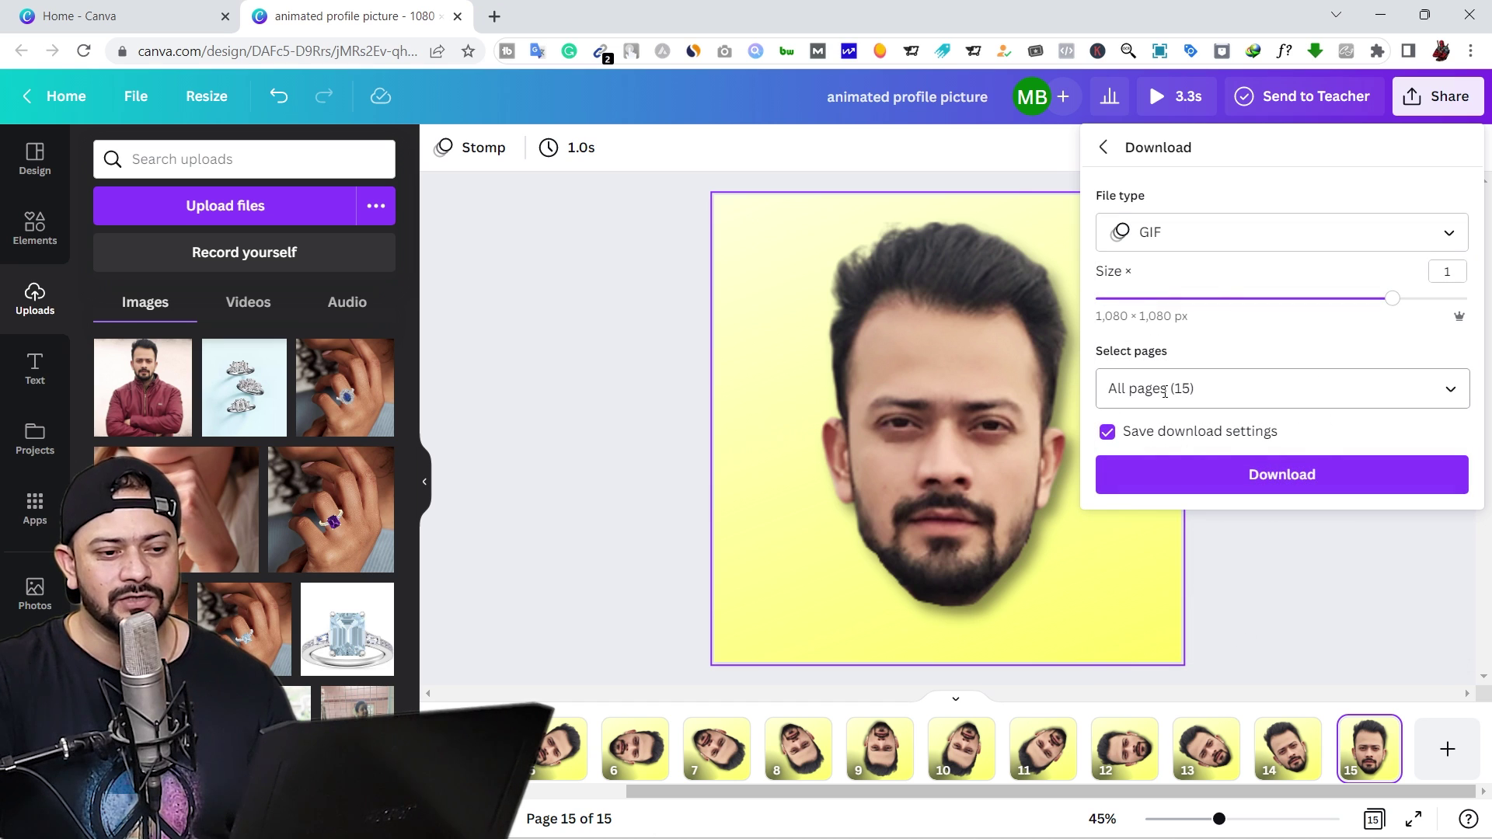
left_click(1453, 395)
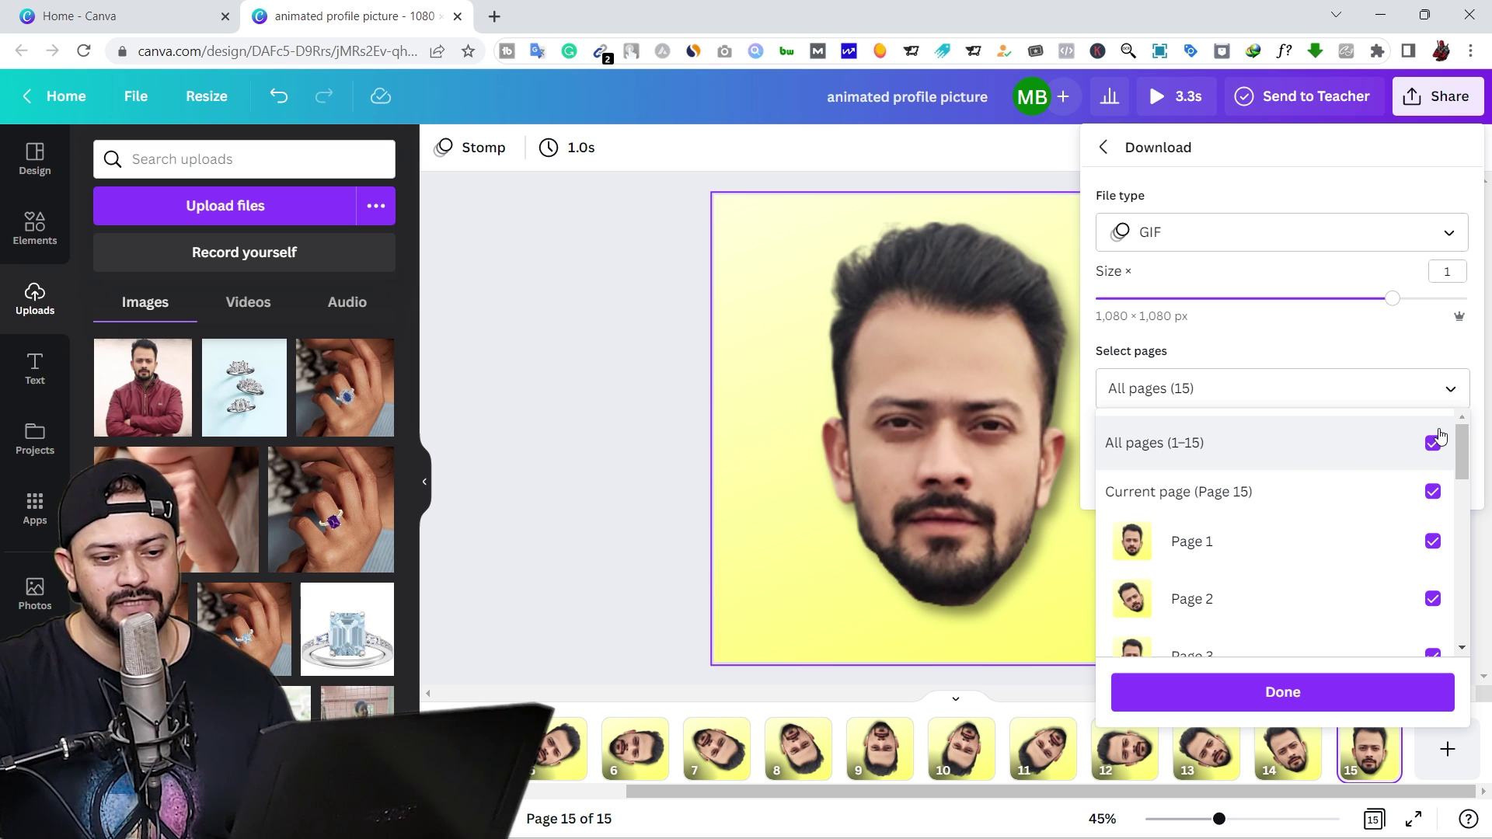
left_click(1450, 389)
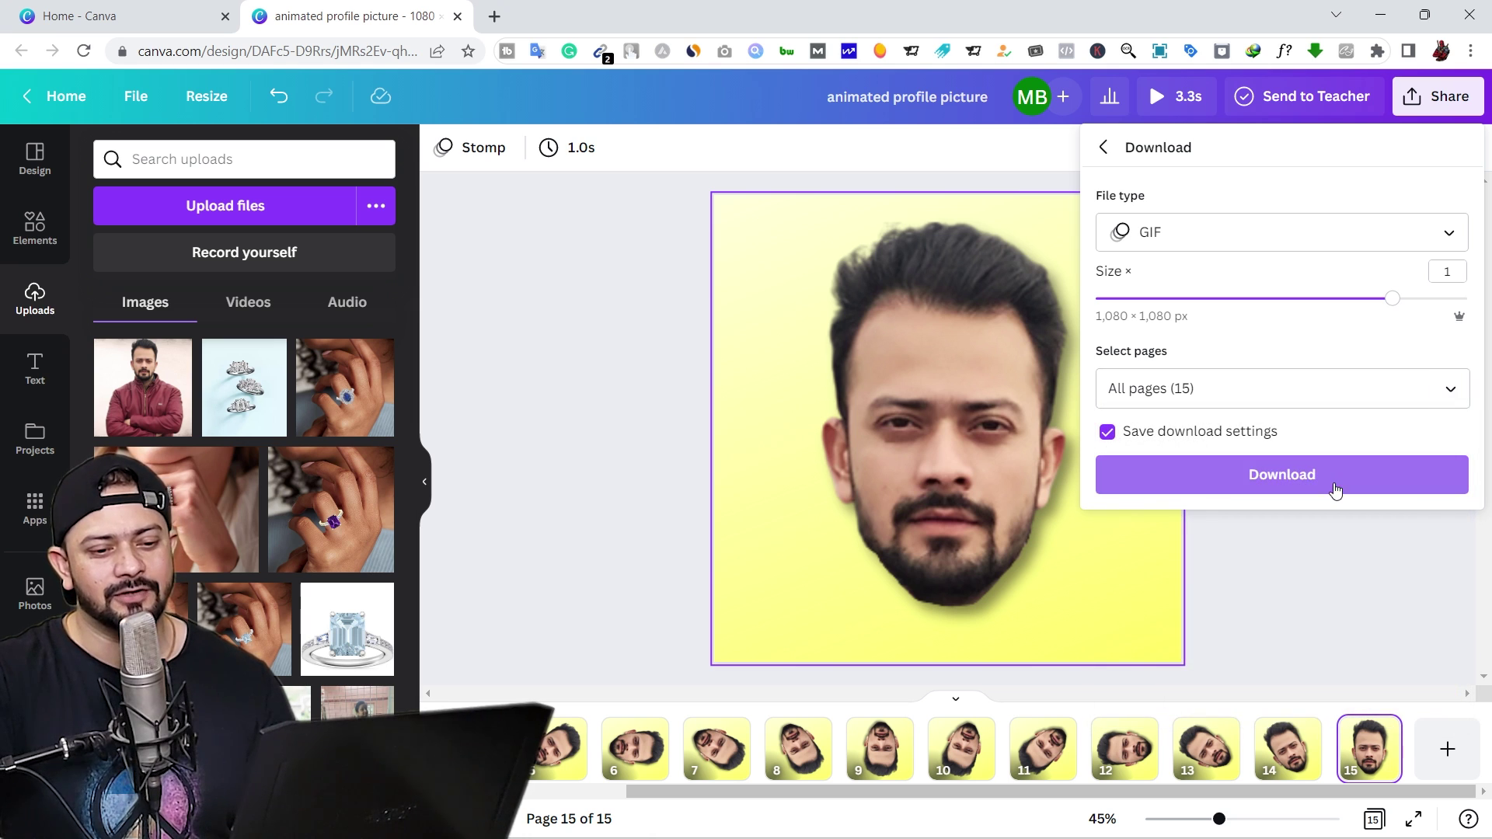
left_click(1335, 488)
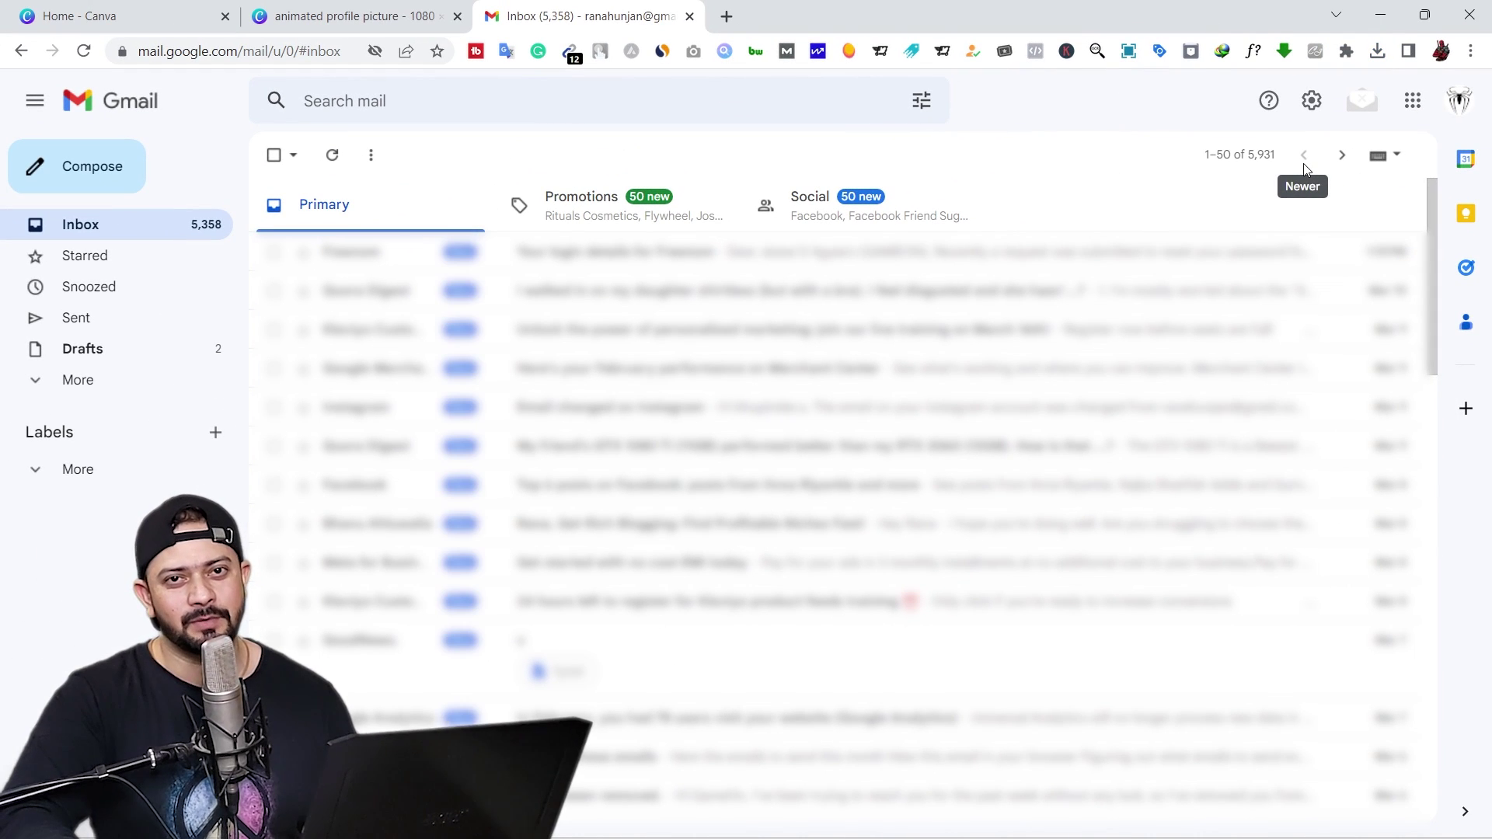
Step: Open the Google Account profile-picture change dialog on its From computer upload option
left_click(1461, 104)
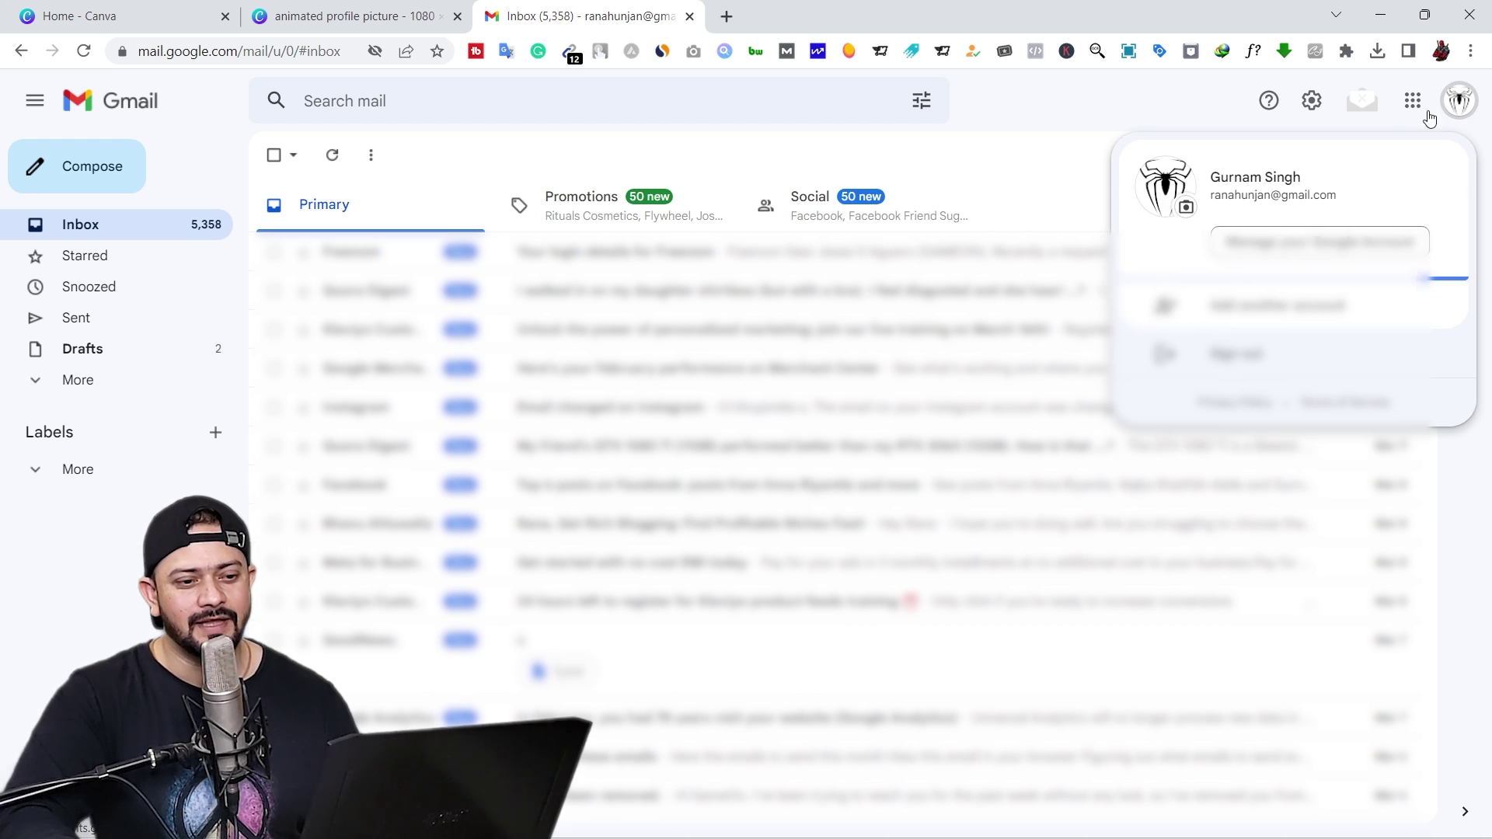
left_click(1187, 210)
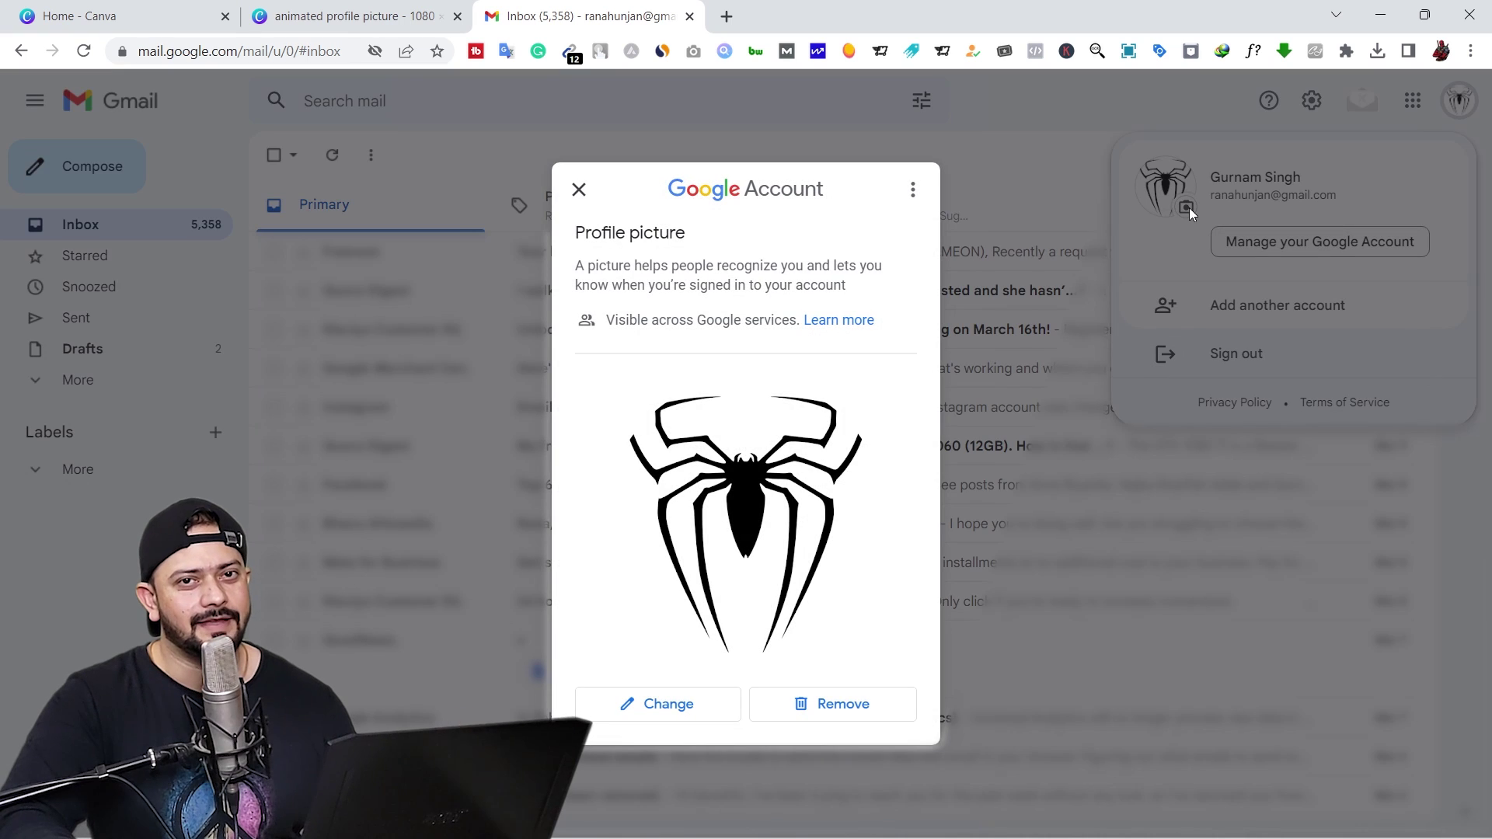
left_click(655, 706)
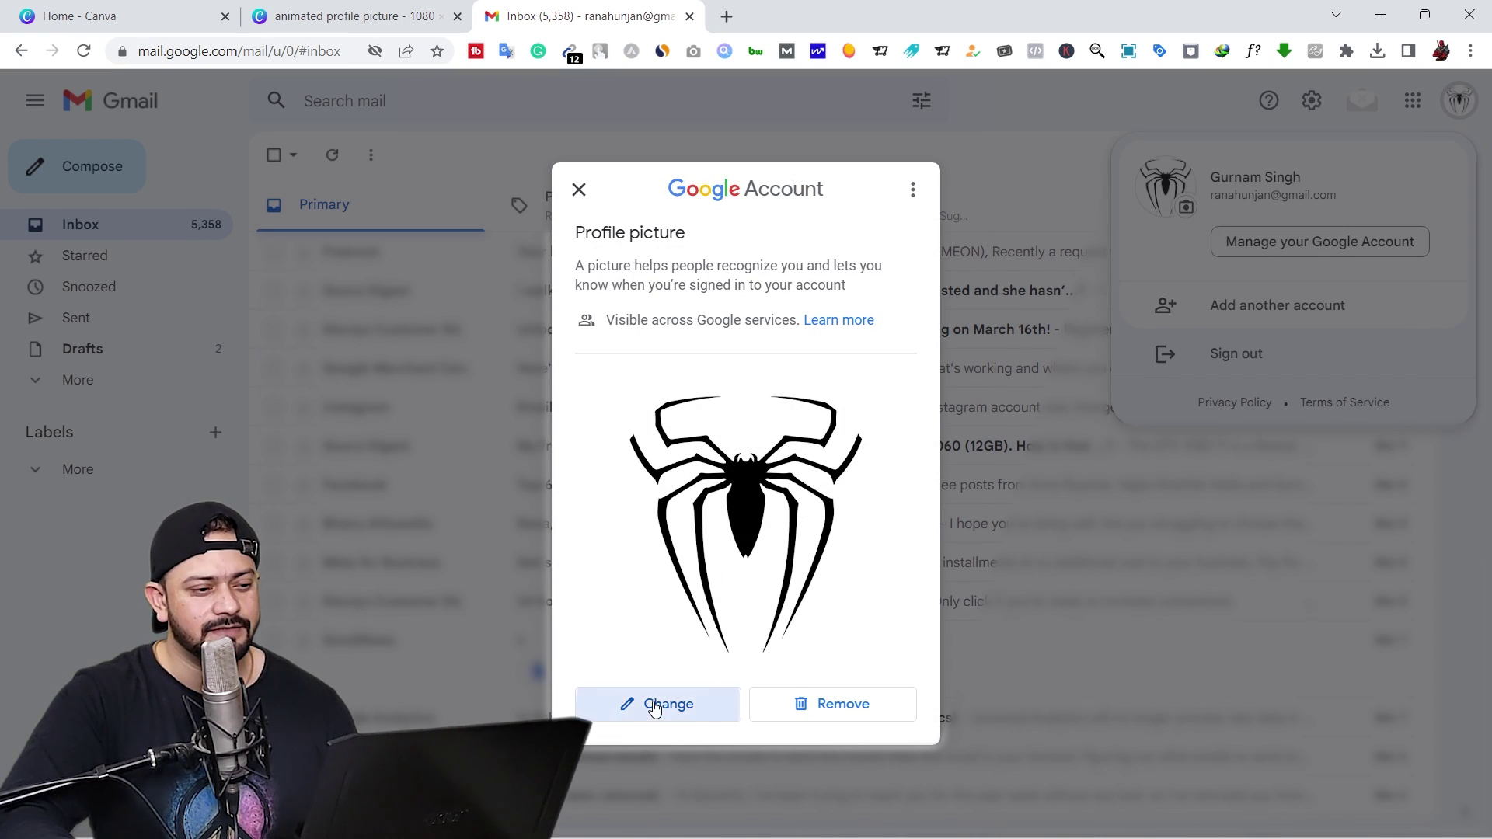
left_click(965, 215)
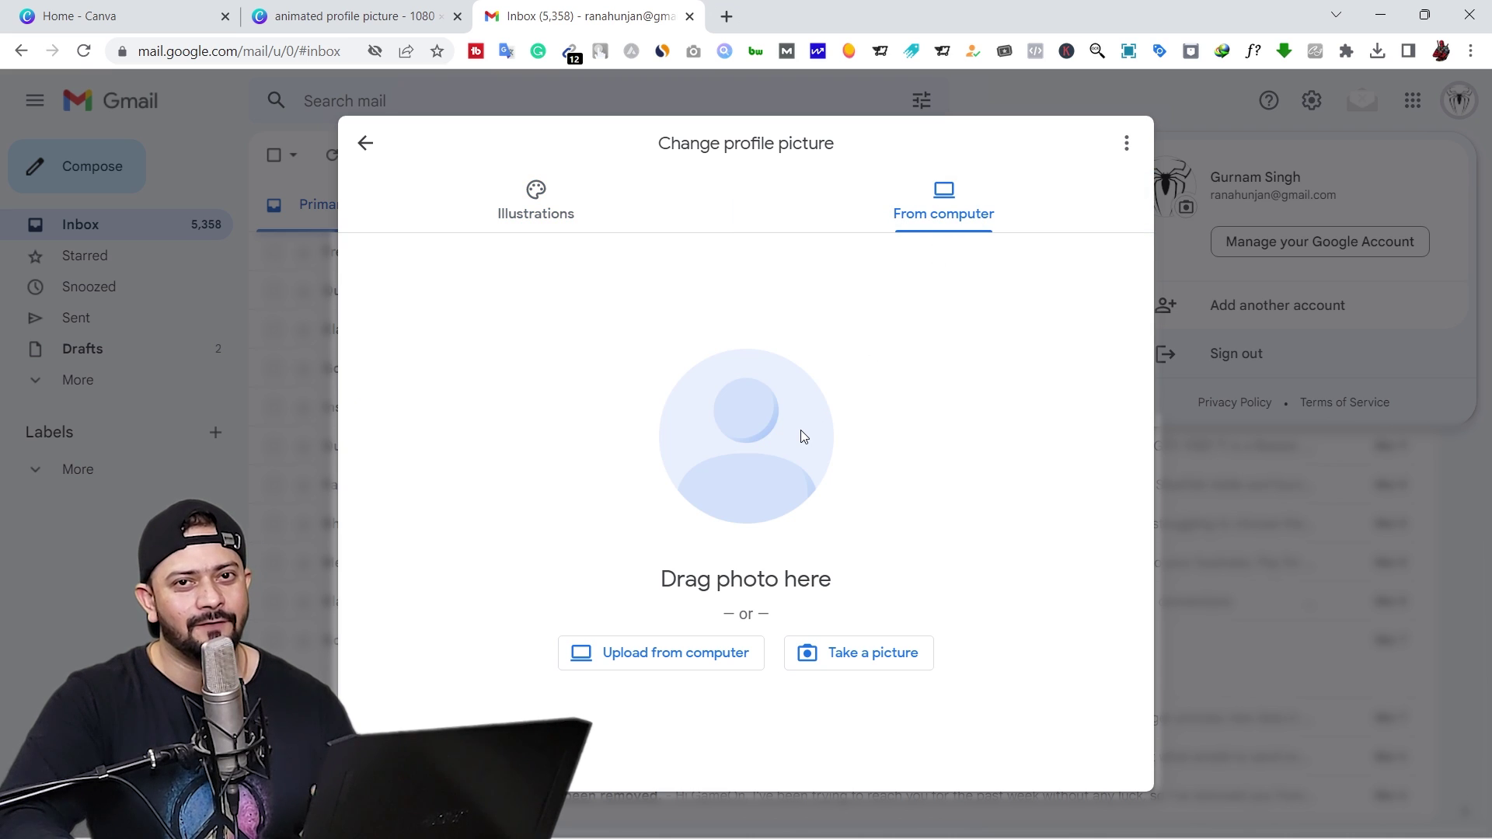
Step: Upload 'animated profile picture.gif' from Downloads, save it as the profile picture, and verify the avatar
key("alt+Tab")
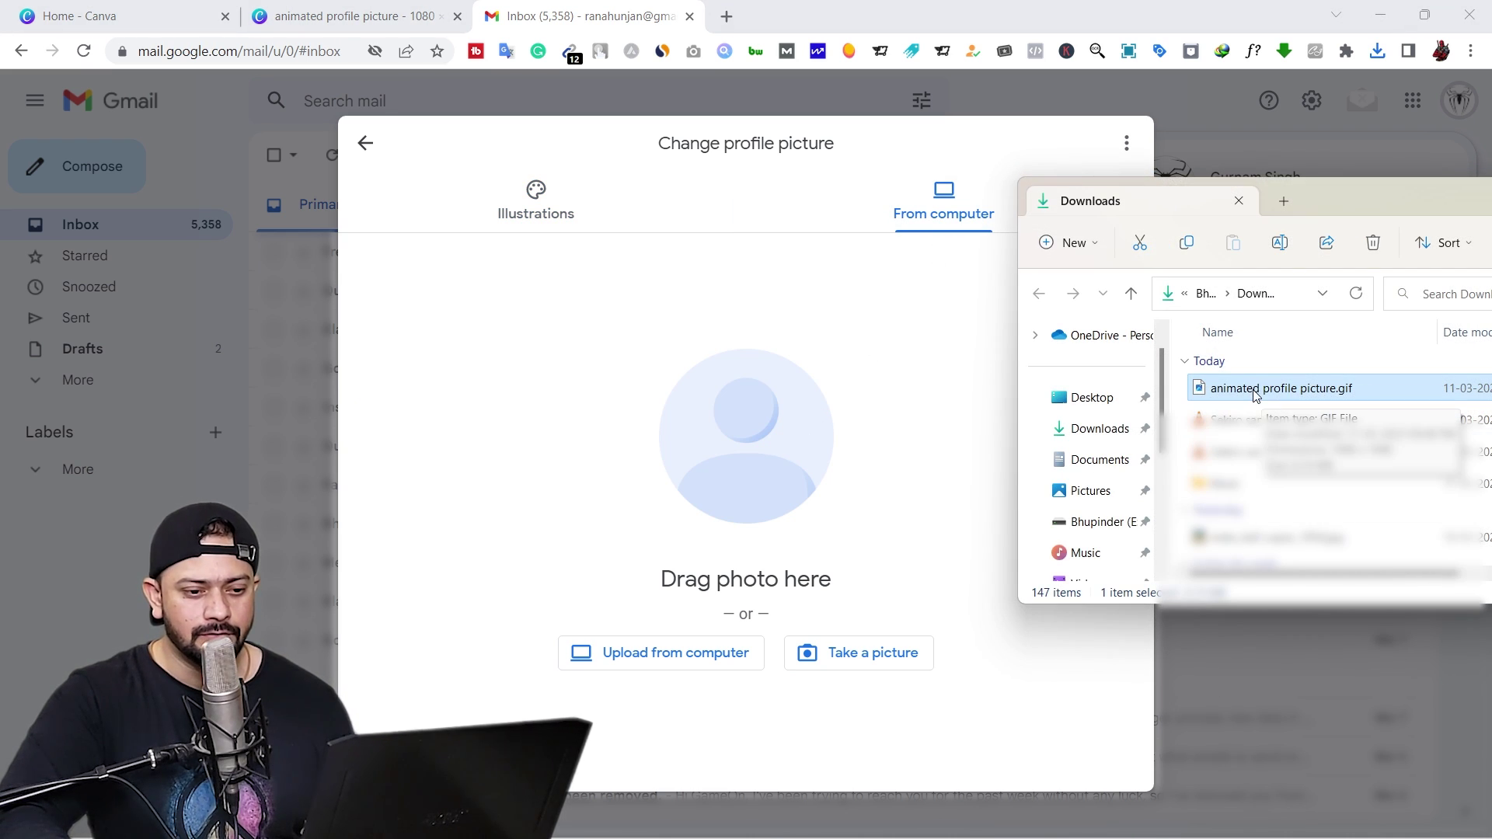
left_click_drag(1255, 395, 884, 404)
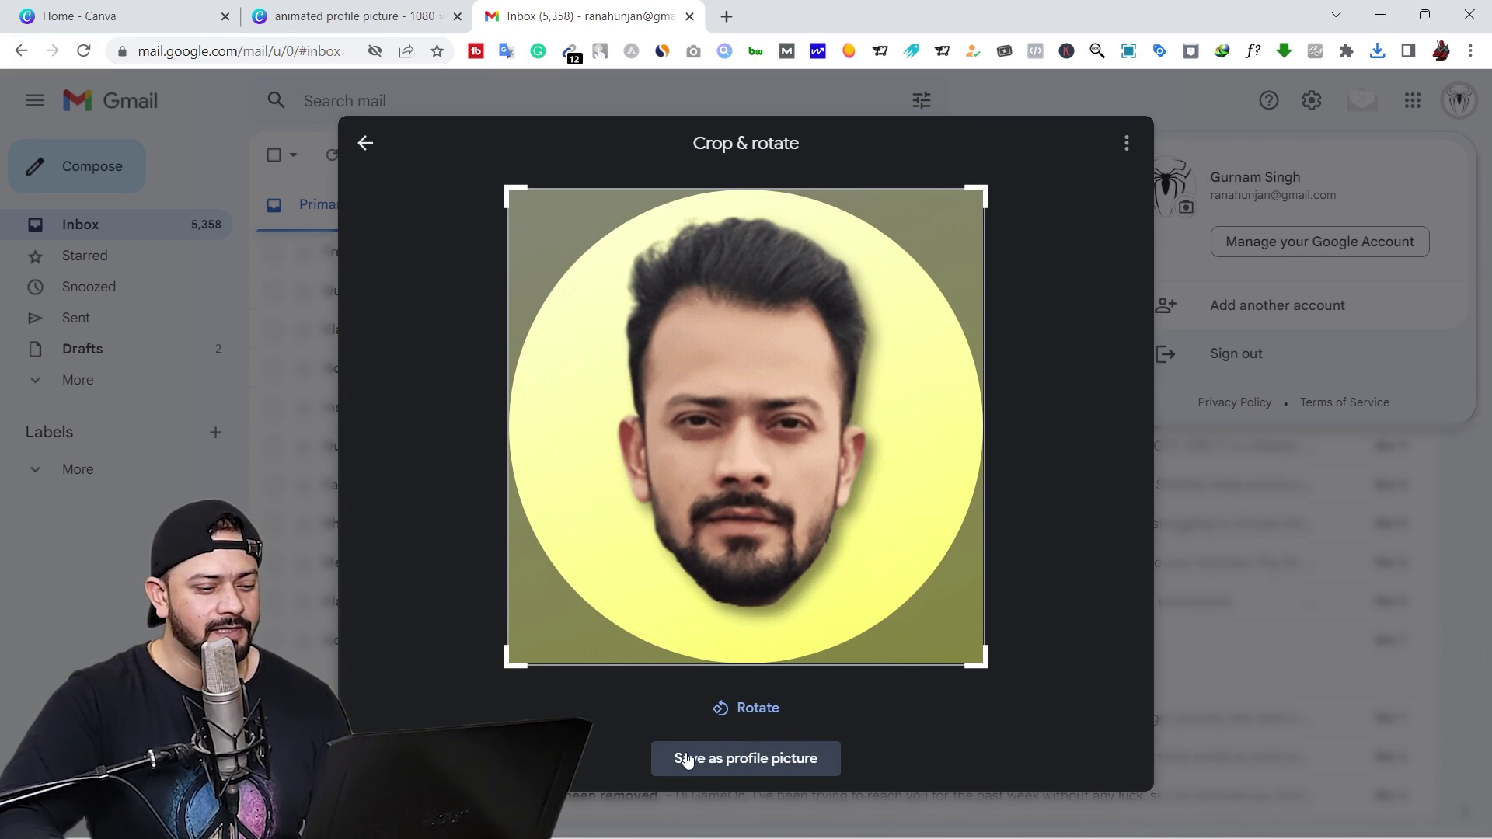
left_click(701, 757)
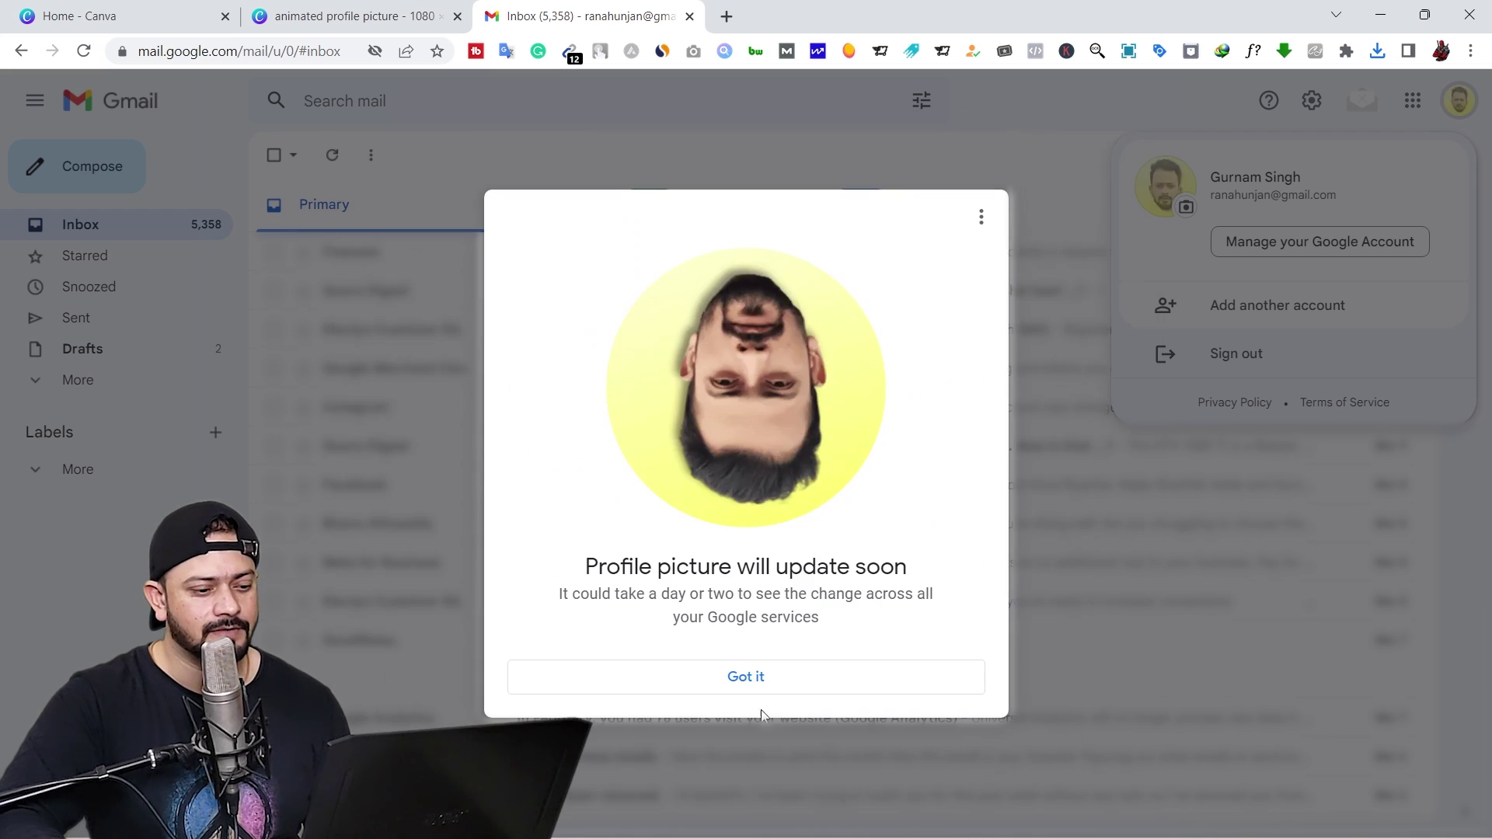
left_click(777, 686)
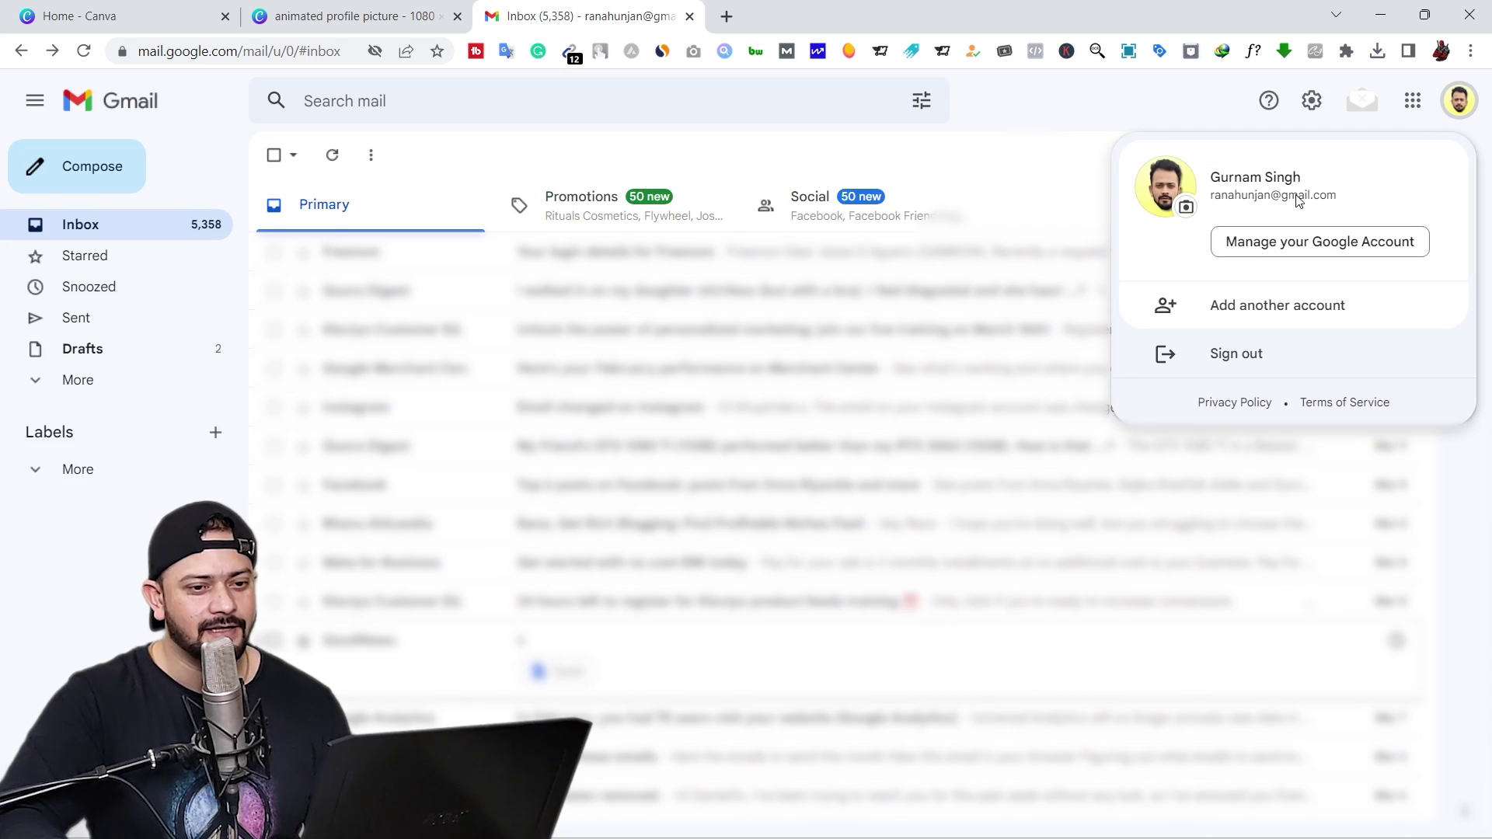
left_click(1460, 105)
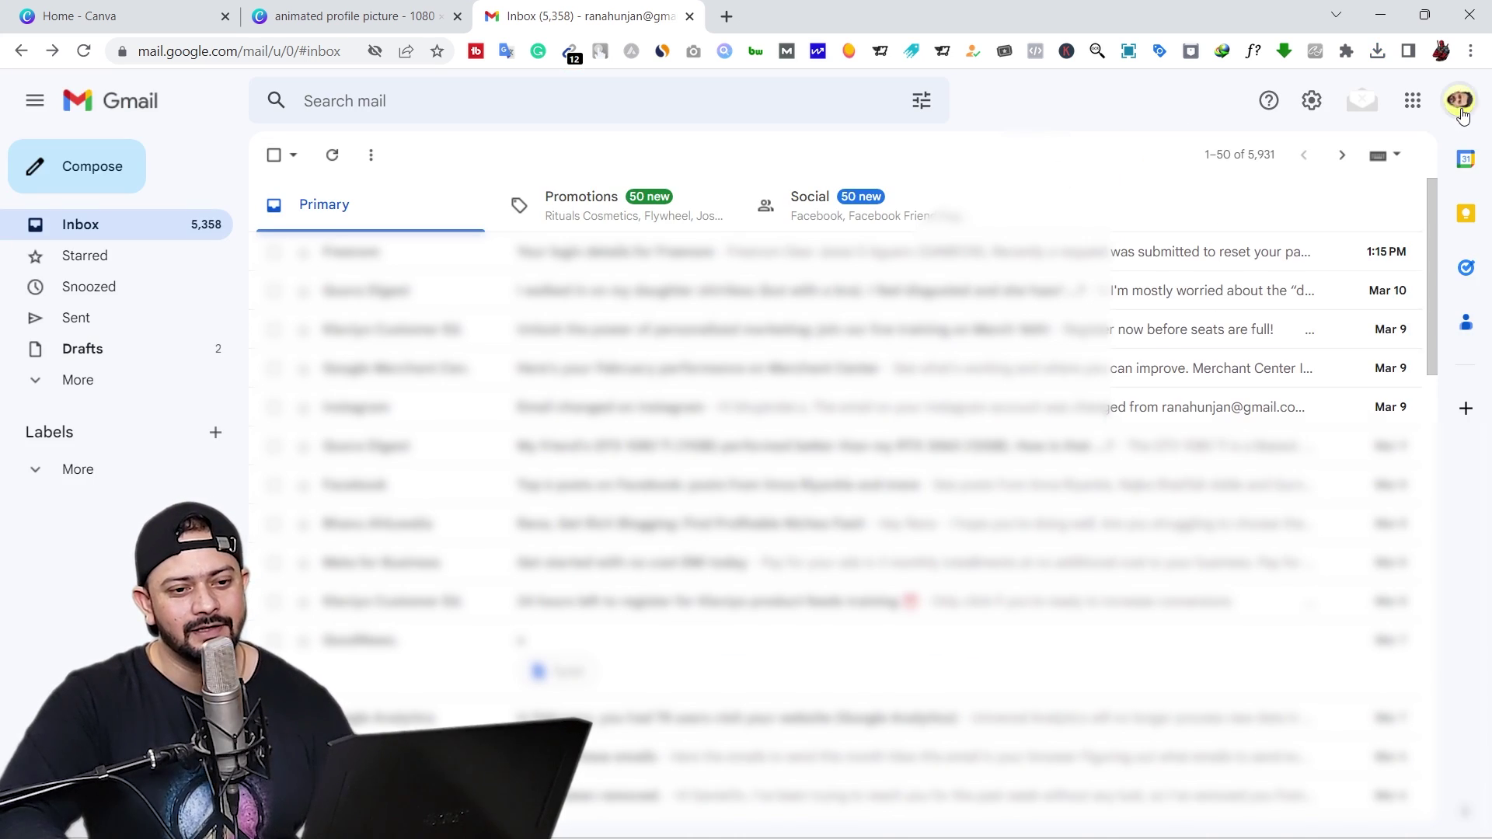
left_click(1459, 106)
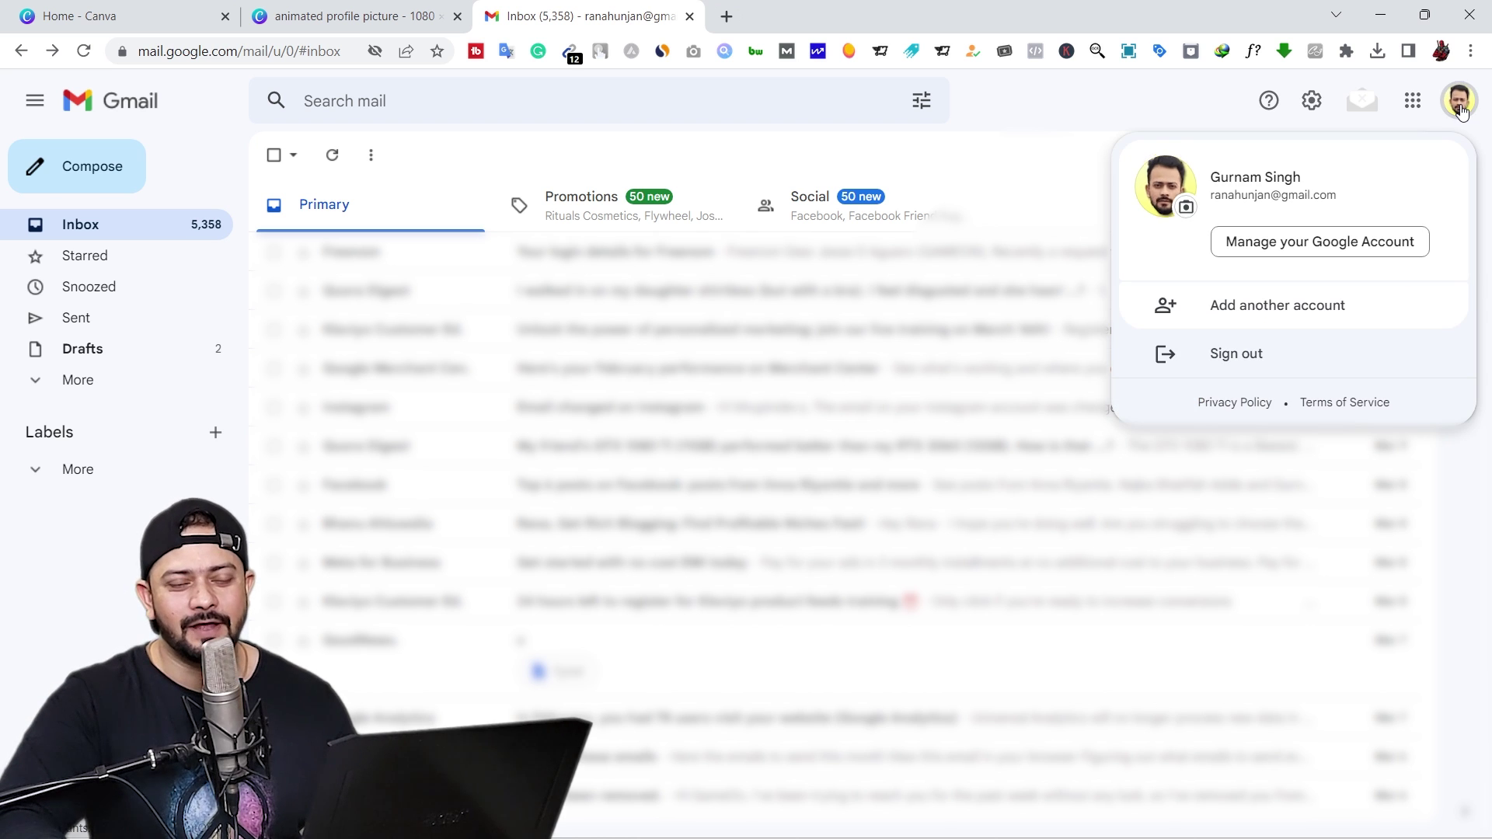